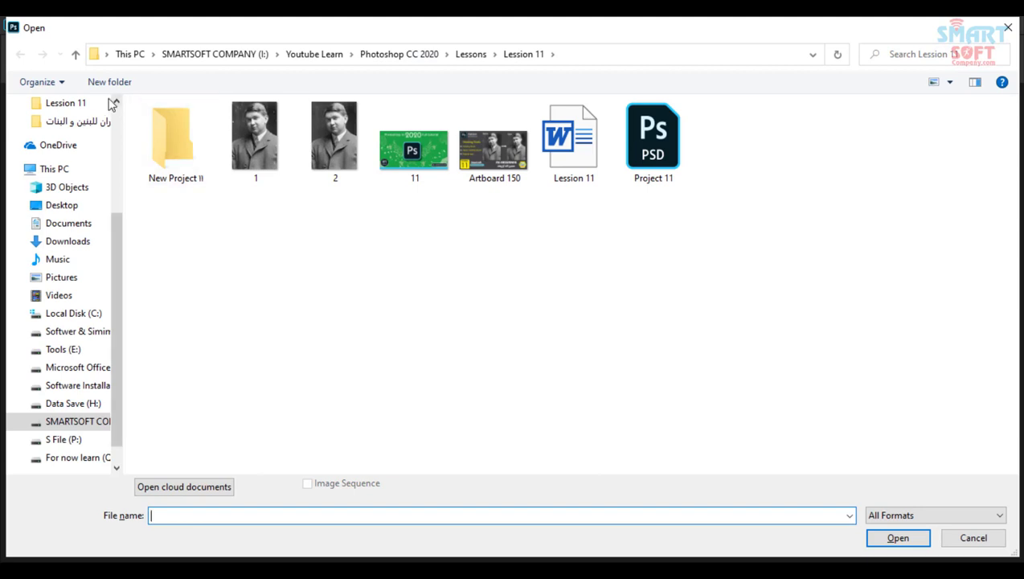
Open the damaged portrait unnamed from the Leesion 11 folder in Photoshop Projects on the Desktop
left_click(63, 206)
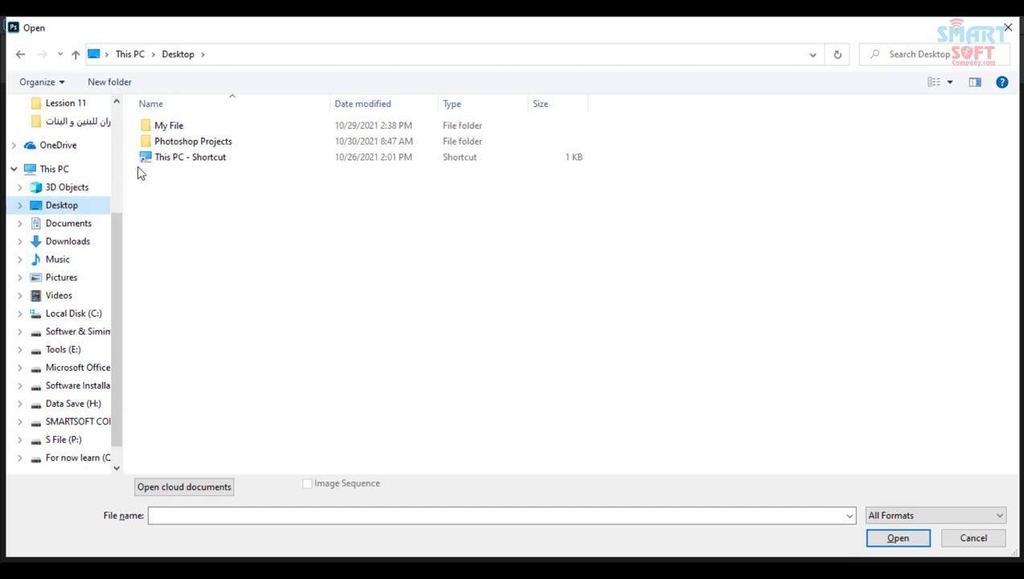
double_click(174, 144)
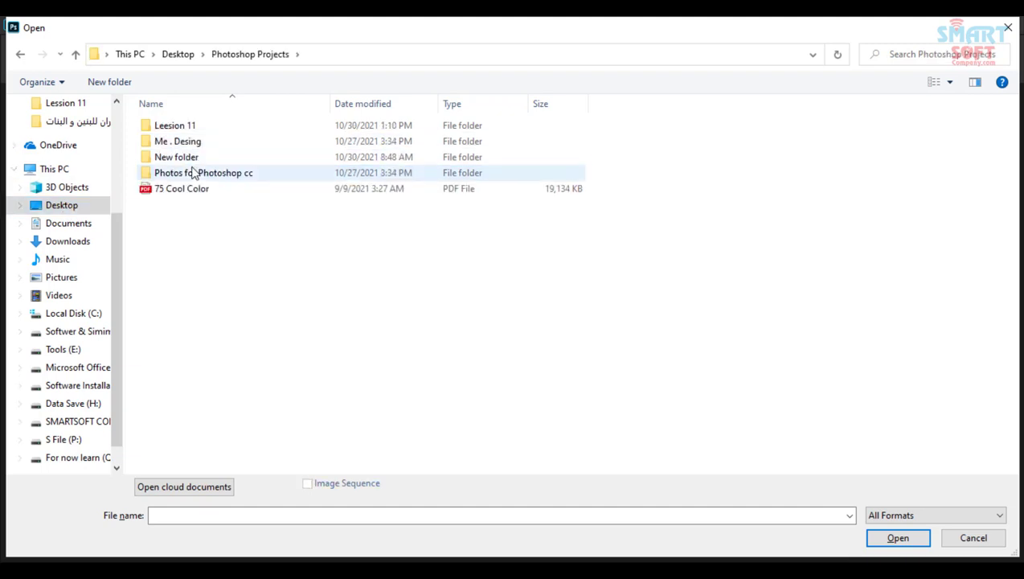
left_click(185, 132)
double_click(185, 135)
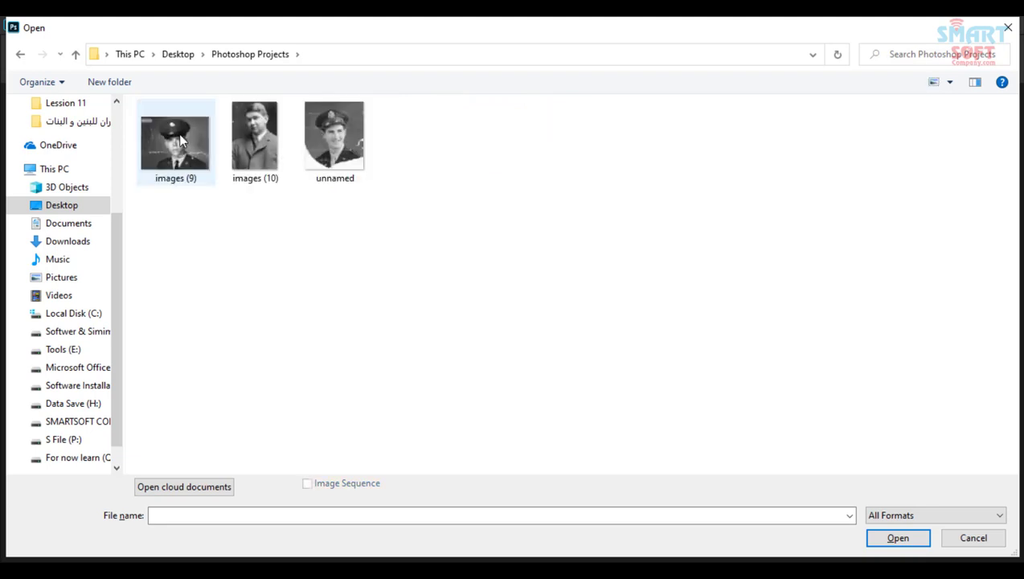
left_click(334, 155)
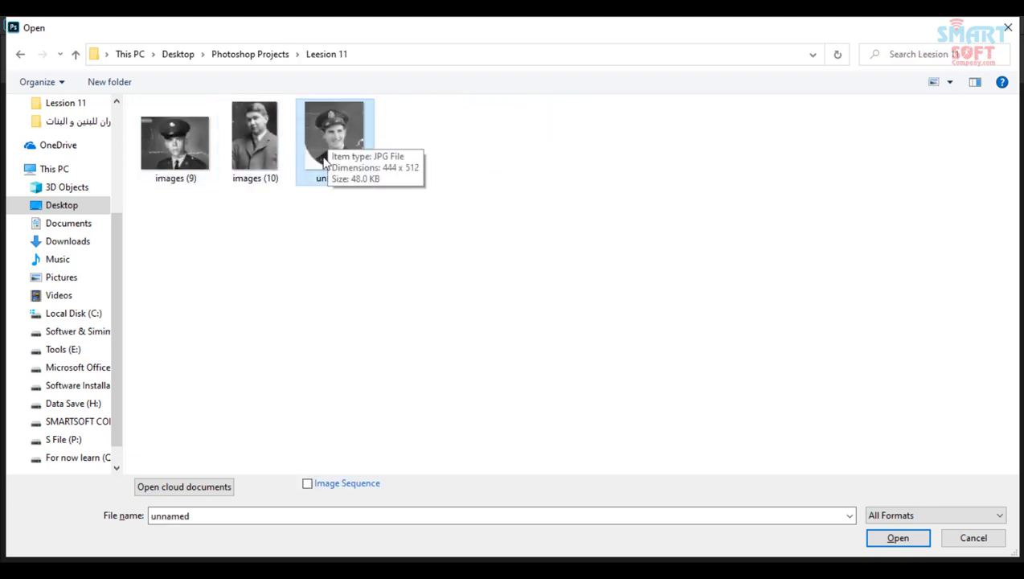
left_click(185, 153)
scroll(185, 153, "up", 3, "ctrl")
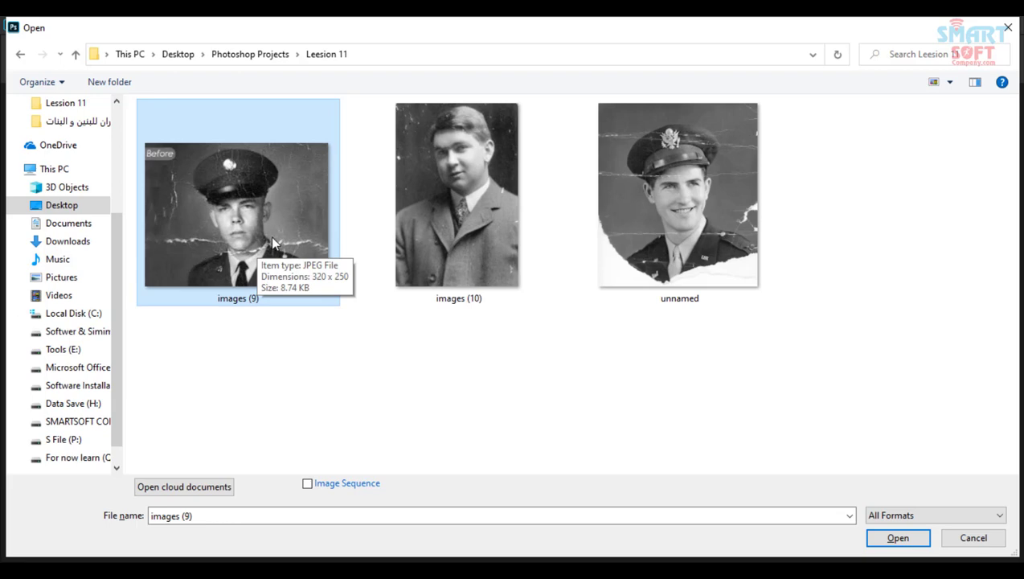
double_click(648, 190)
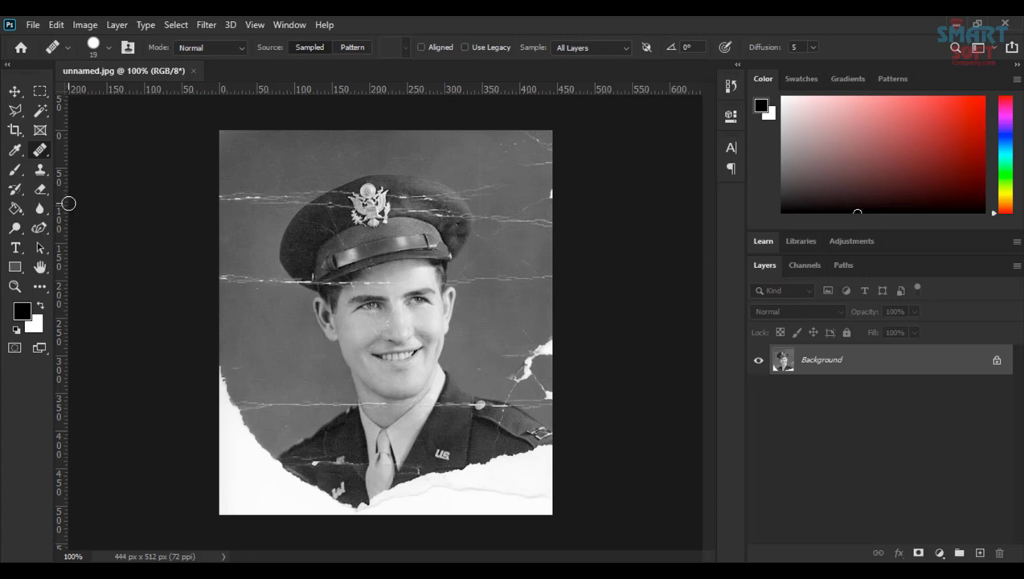
Add a new empty layer above the Background and set the Healing Brush to sample all layers
right_click(43, 153)
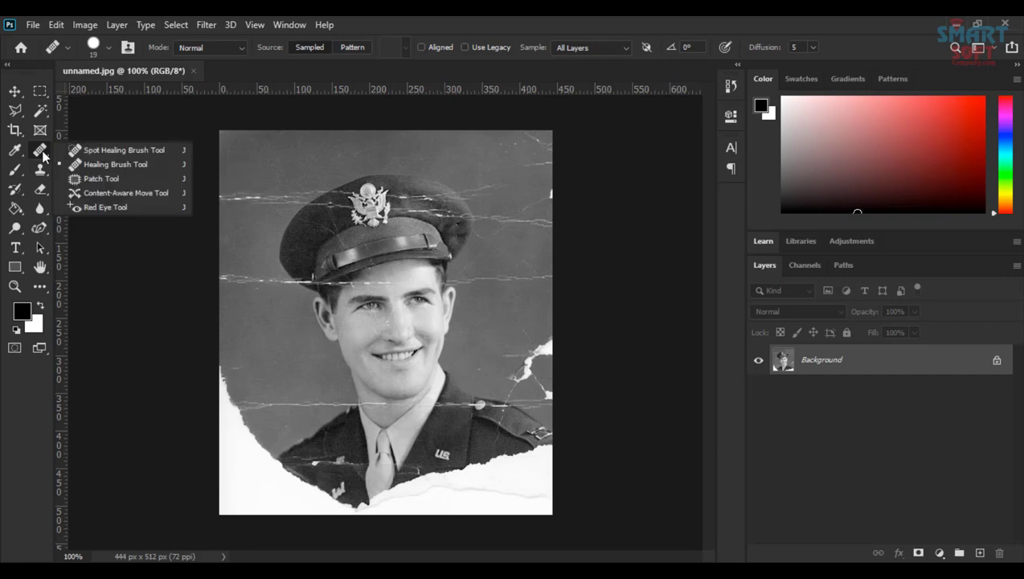
left_click(135, 166)
key("ctrl+plus")
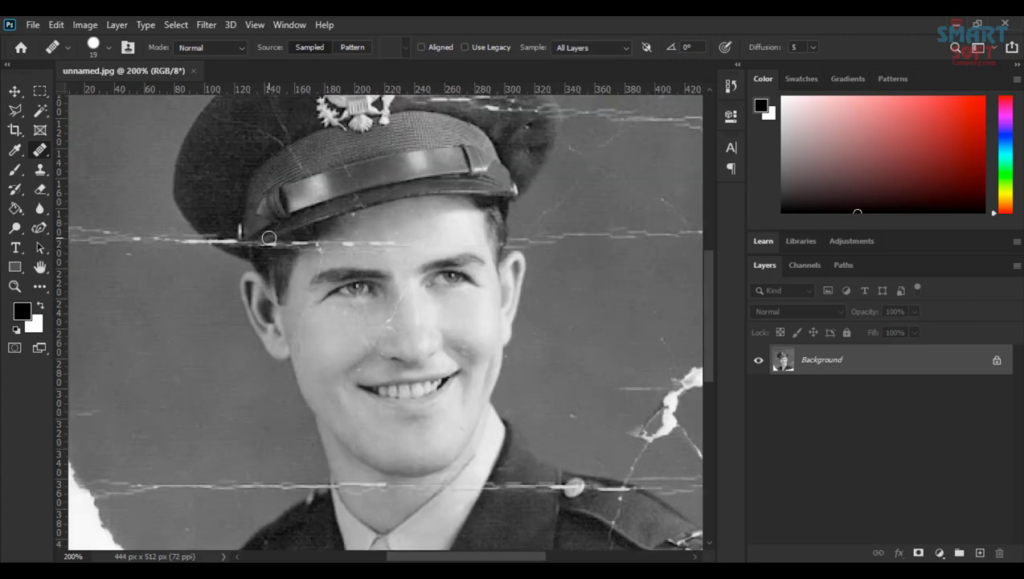
key("ctrl+minus")
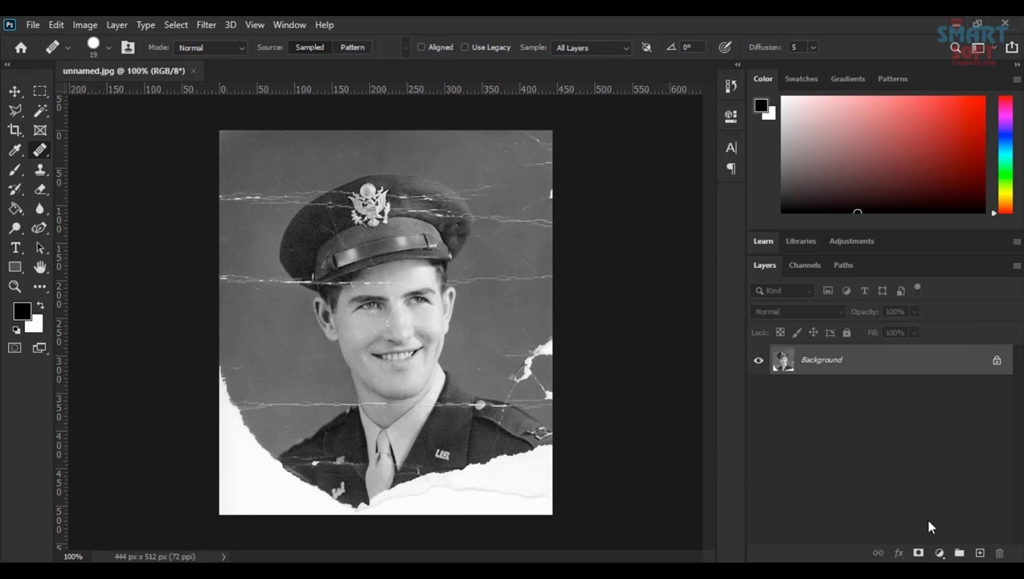
left_click(981, 553)
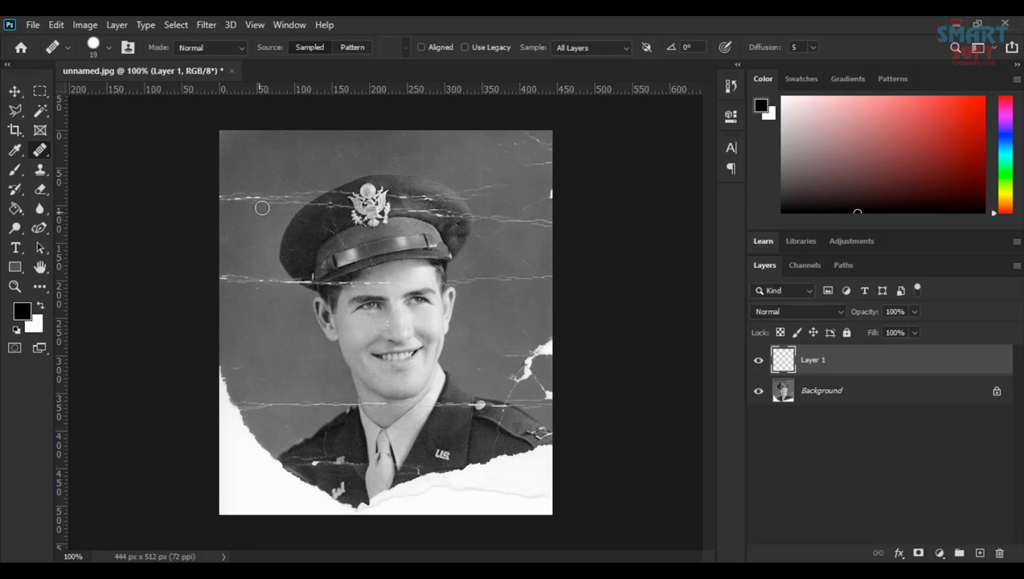
left_click(598, 49)
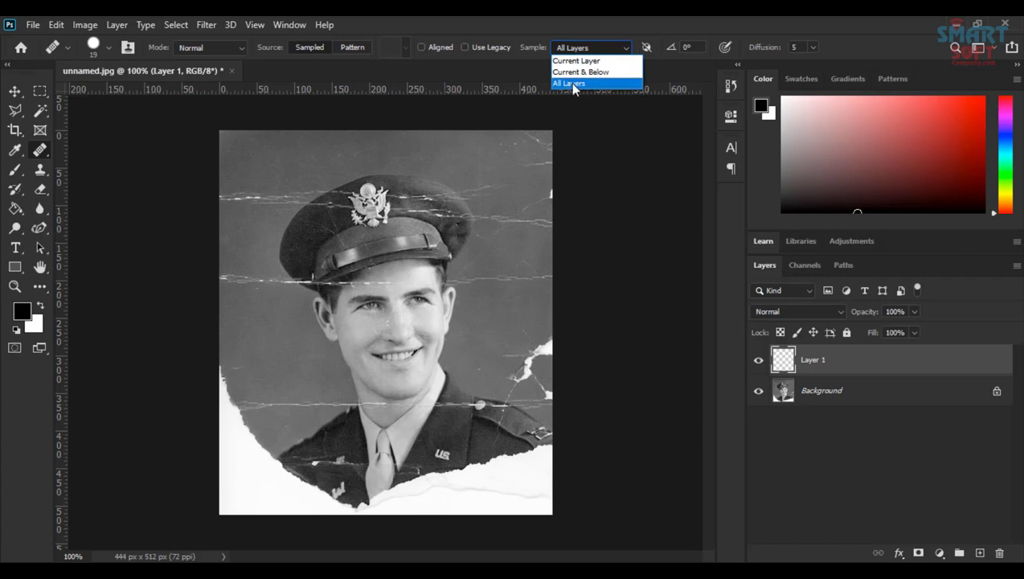
left_click(570, 82)
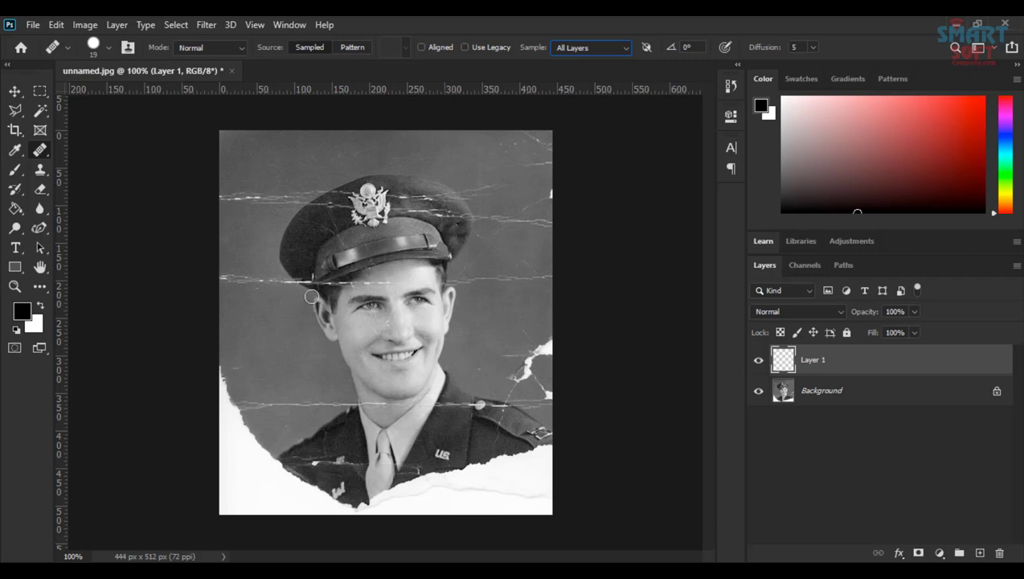
Try the Spot Healing Brush in Content-Aware mode on the backdrop above the cap
key("ctrl+plus")
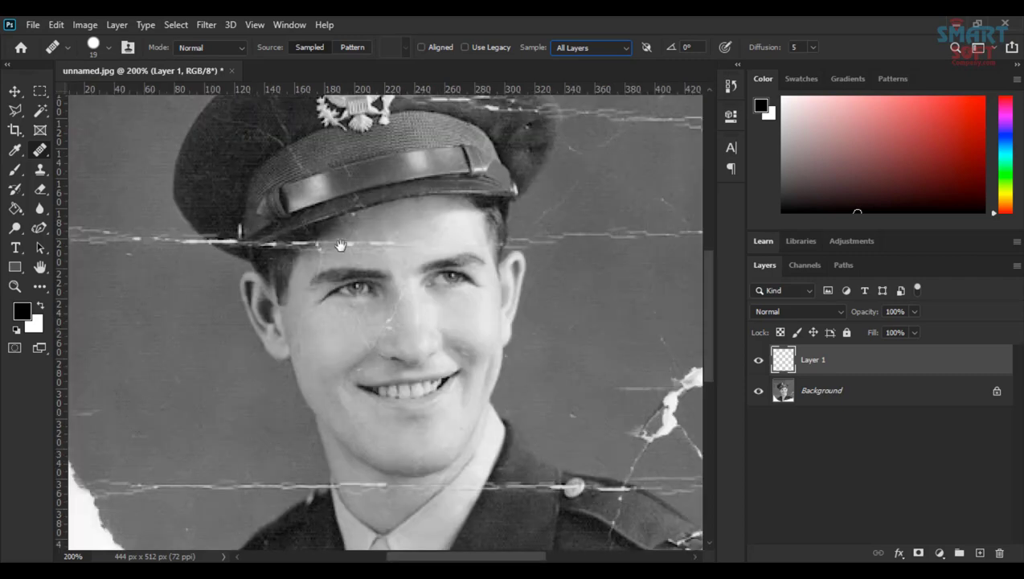
left_click_drag(295, 248, 465, 377)
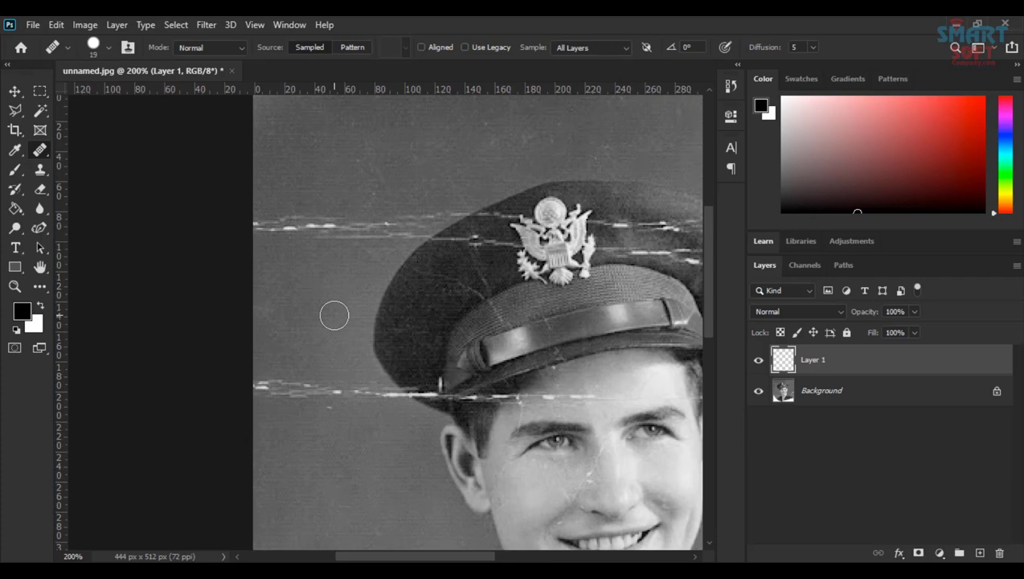
right_click(37, 147)
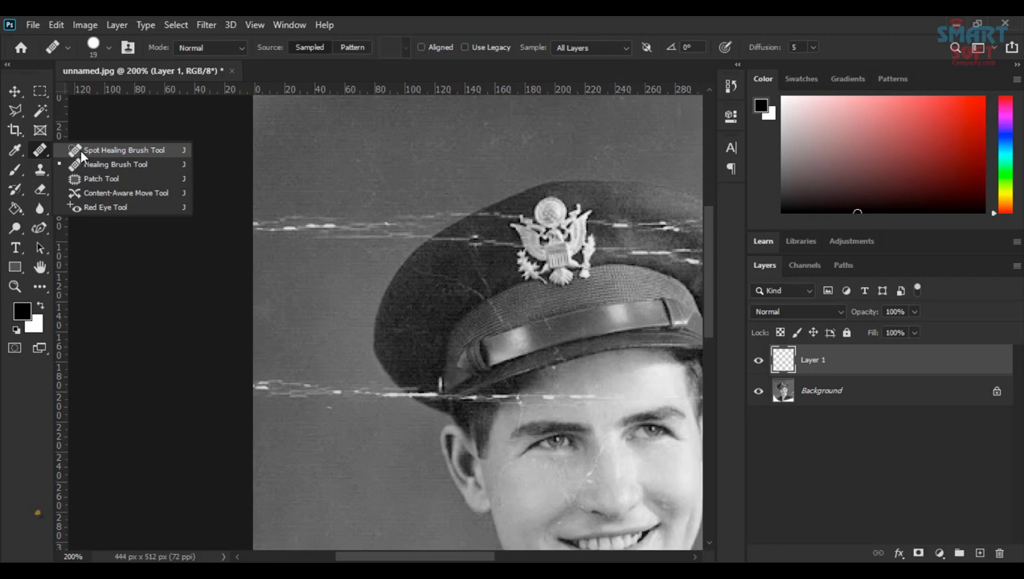
left_click(148, 149)
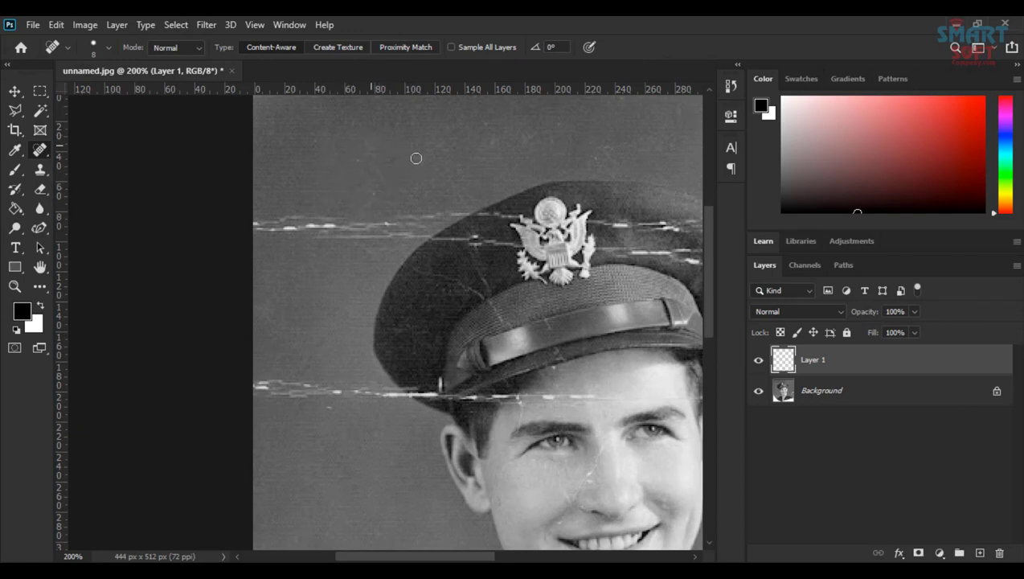
left_click_drag(382, 145, 406, 155)
Outline the upper crease in the backdrop left of the cap with the Patch Tool and try to patch it on Layer 1
right_click(39, 153)
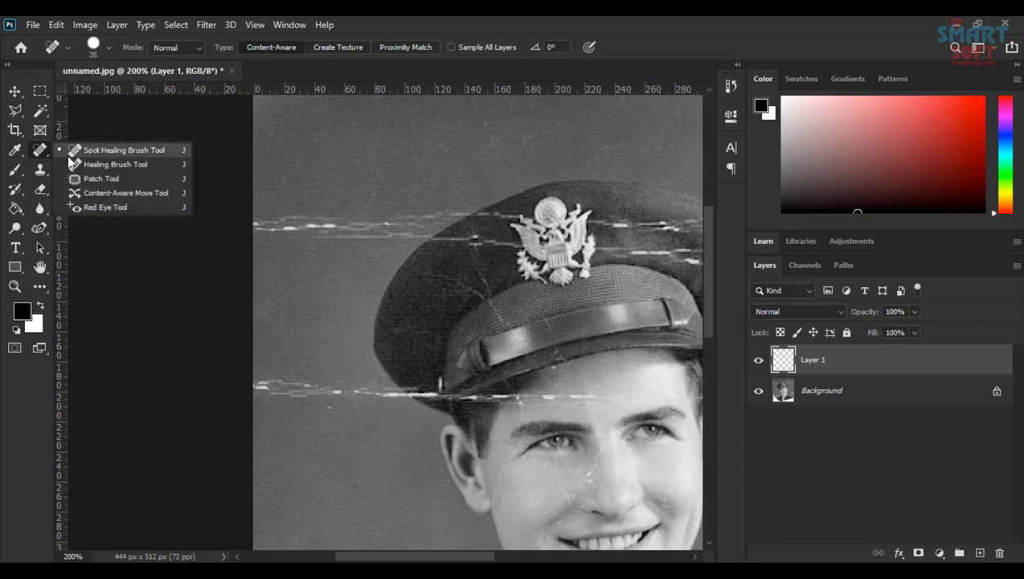
left_click(106, 178)
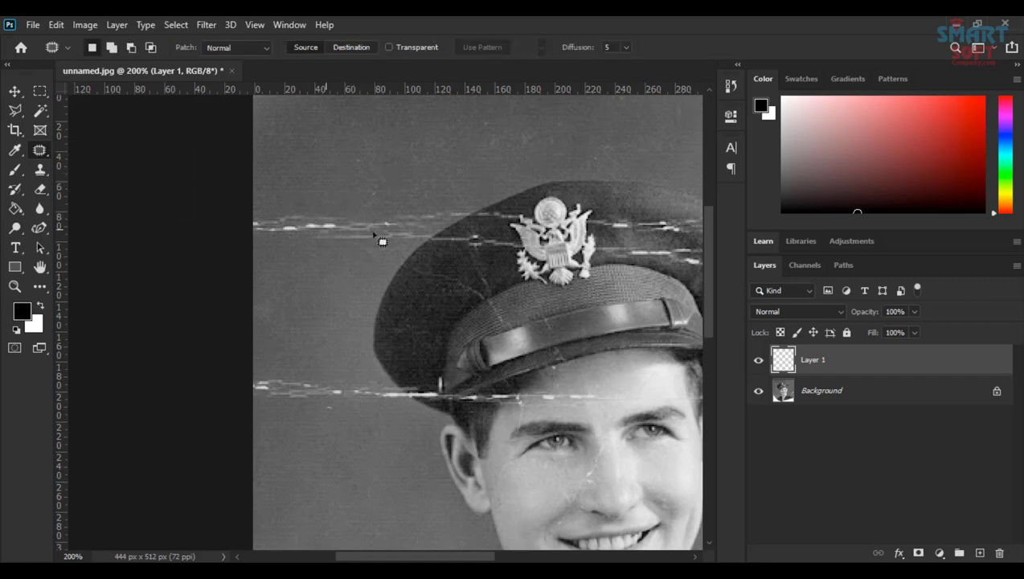
mouse_move(315, 207)
left_mouse_down()
mouse_move(329, 210)
mouse_move(254, 224)
mouse_move(289, 246)
mouse_move(412, 247)
mouse_move(435, 237)
mouse_move(377, 208)
mouse_move(329, 222)
left_mouse_up()
left_click(330, 222)
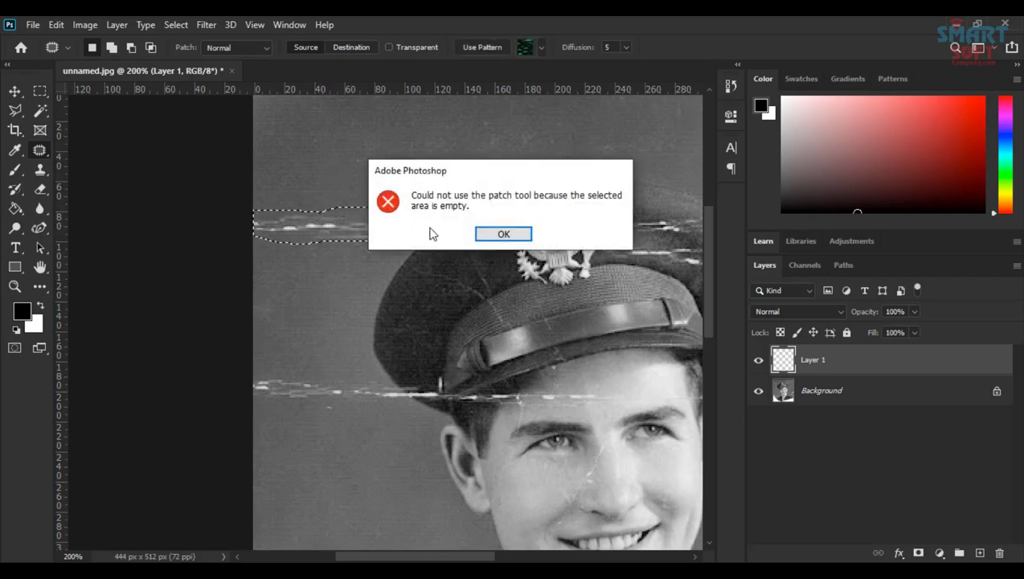
key("Return")
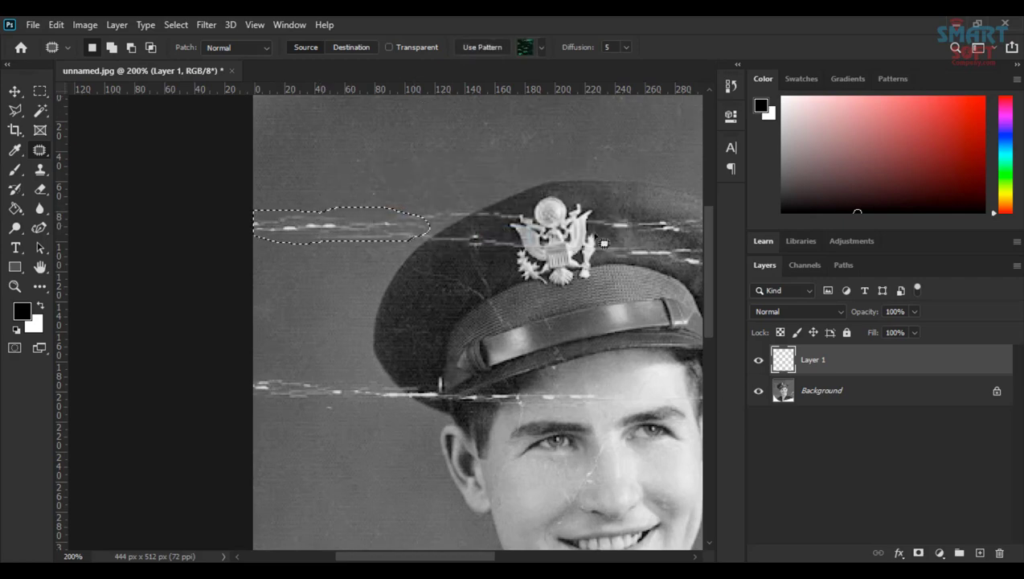
Patch the outlined crease on the Background layer with clean backdrop from just above it, and clear the selection
left_click(822, 394)
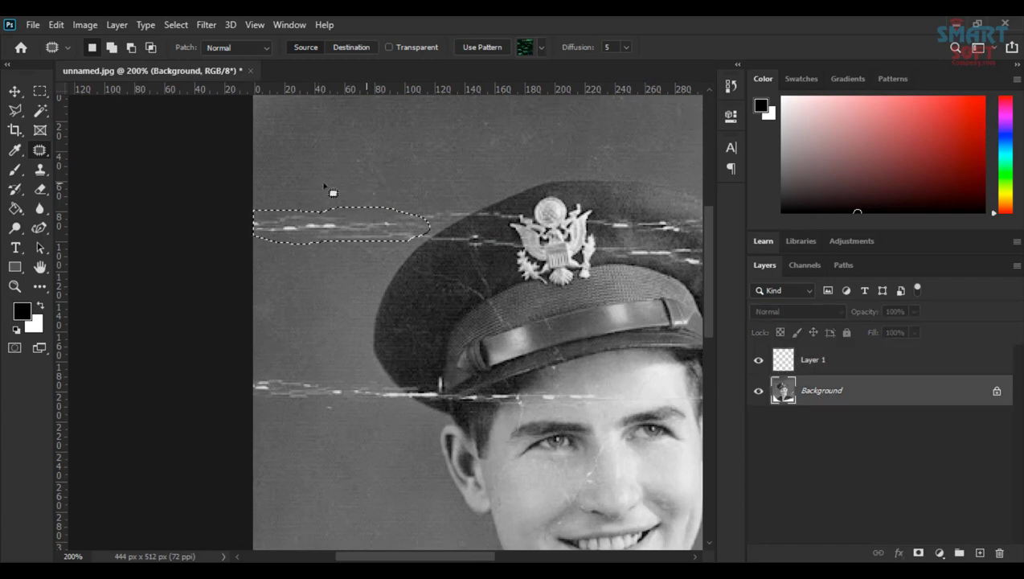
left_click_drag(320, 251, 316, 173)
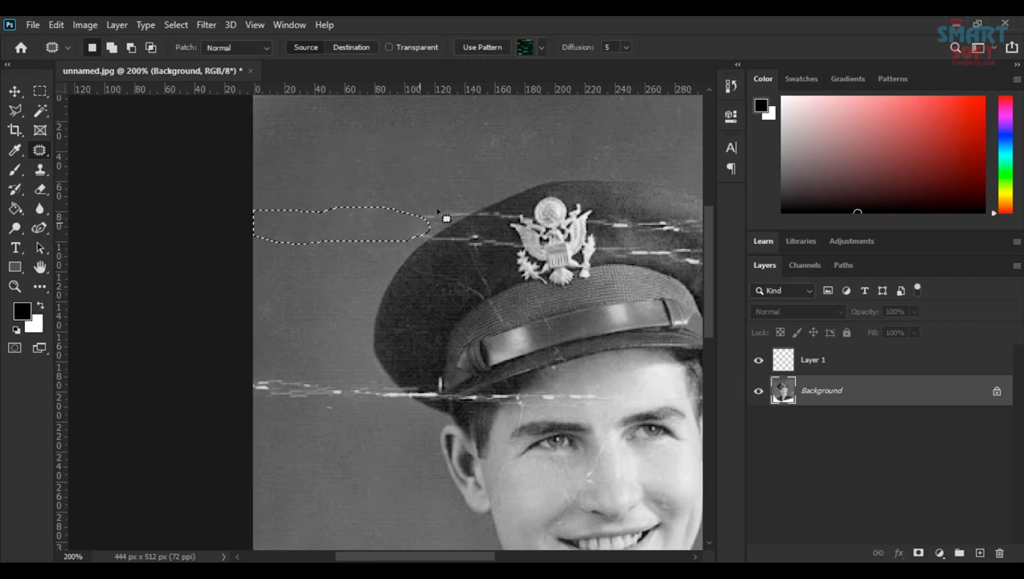
key("ctrl+d")
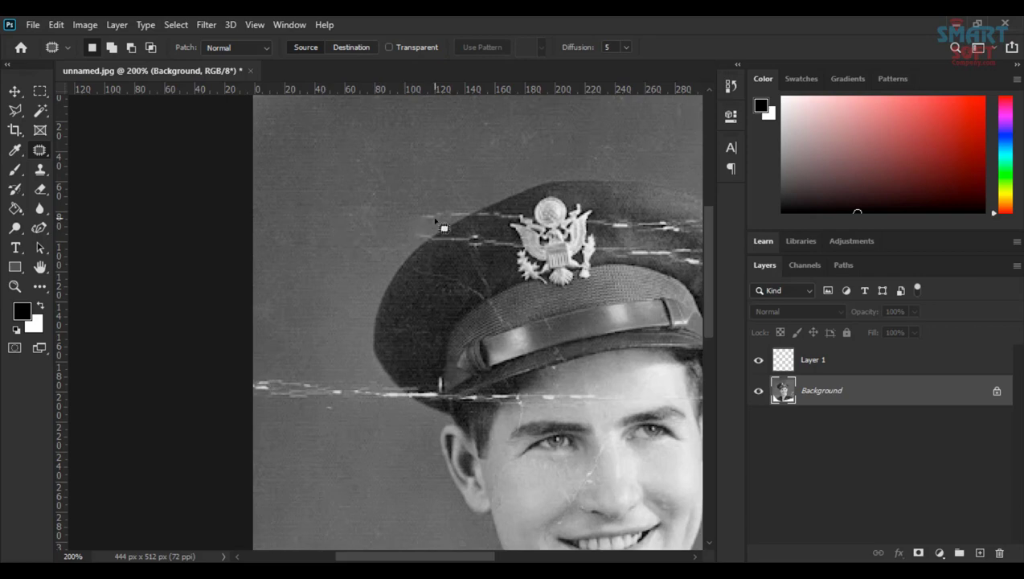
Patch the remaining crease ends in the backdrop along the cap's upper left edge
scroll(444, 228, "up", 1)
left_click_drag(456, 215, 371, 283)
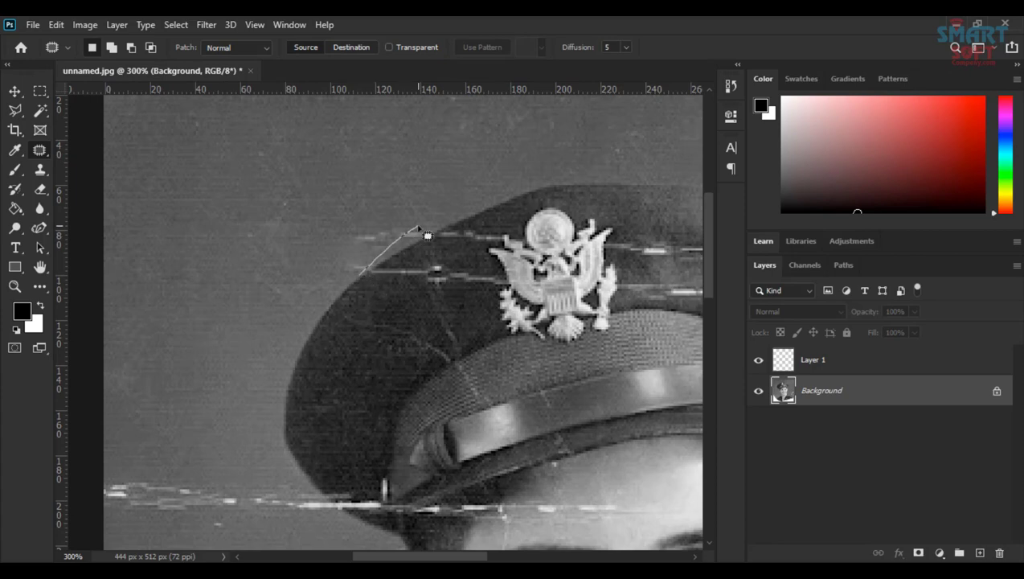
mouse_move(381, 232)
left_mouse_down()
mouse_move(350, 244)
mouse_move(367, 267)
left_mouse_up()
left_click_drag(362, 246, 320, 221)
key("ctrl+d")
mouse_move(410, 216)
left_mouse_down()
mouse_move(408, 239)
mouse_move(332, 223)
mouse_move(447, 243)
mouse_move(394, 232)
mouse_move(400, 169)
left_mouse_up()
key("ctrl+d")
Patch the remaining crease marks in the backdrop left of the cap with clean nearby texture
left_click_drag(318, 366, 376, 281)
mouse_move(320, 311)
left_mouse_down()
mouse_move(270, 302)
mouse_move(210, 327)
mouse_move(245, 342)
mouse_move(394, 355)
mouse_move(454, 346)
mouse_move(413, 323)
mouse_move(302, 307)
mouse_move(320, 388)
mouse_move(261, 329)
mouse_move(281, 372)
mouse_move(346, 347)
mouse_move(321, 317)
mouse_move(297, 318)
left_mouse_up()
key("ctrl+d")
left_click_drag(307, 345, 373, 135)
key("ctrl+d")
mouse_move(225, 242)
left_mouse_down()
mouse_move(186, 291)
mouse_move(258, 260)
mouse_move(213, 227)
mouse_move(197, 263)
mouse_move(284, 274)
left_mouse_up()
key("ctrl+d")
mouse_move(246, 351)
left_mouse_down()
mouse_move(306, 393)
mouse_move(268, 343)
mouse_move(246, 351)
mouse_move(286, 279)
left_mouse_up()
key("ctrl+d")
mouse_move(339, 355)
left_mouse_down()
mouse_move(299, 378)
mouse_move(407, 403)
mouse_move(523, 398)
mouse_move(570, 377)
mouse_move(539, 357)
mouse_move(321, 357)
mouse_move(355, 373)
mouse_move(368, 374)
mouse_move(327, 307)
left_mouse_up()
key("ctrl+d")
Patch the scratches and white spots in the photo's upper right corner with clean backdrop
left_click_drag(398, 329, 426, 288)
left_click_drag(310, 374, 306, 450)
left_click_drag(369, 265, 333, 430)
left_click_drag(450, 245, 326, 402)
left_click_drag(430, 253, 193, 358)
left_click_drag(371, 283, 348, 375)
left_click_drag(422, 261, 567, 168)
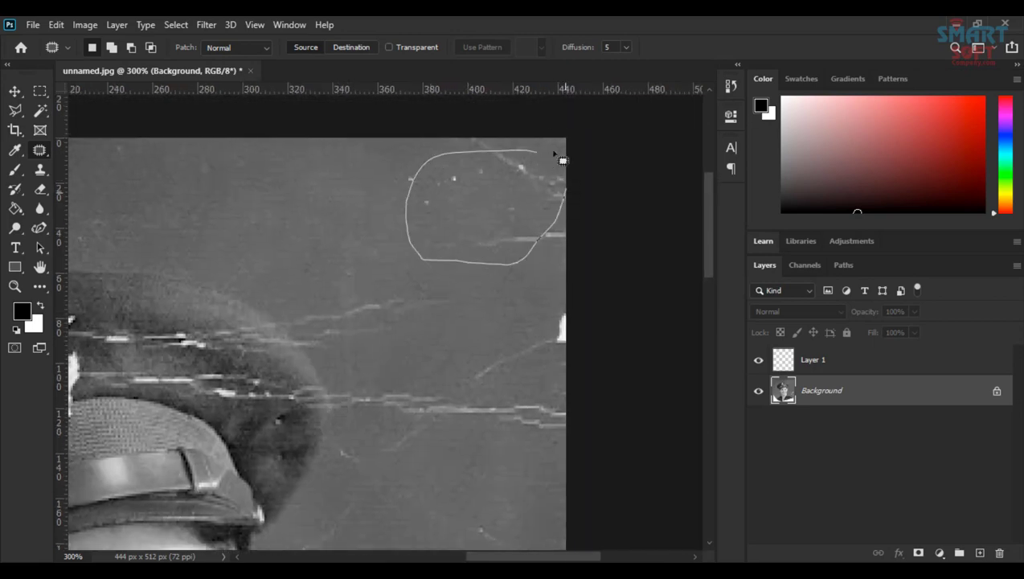
left_click_drag(412, 199, 315, 205)
key("ctrl+d")
mouse_move(418, 201)
left_mouse_down()
mouse_move(377, 176)
mouse_move(399, 195)
left_mouse_up()
left_click_drag(405, 179, 309, 175)
key("ctrl+d")
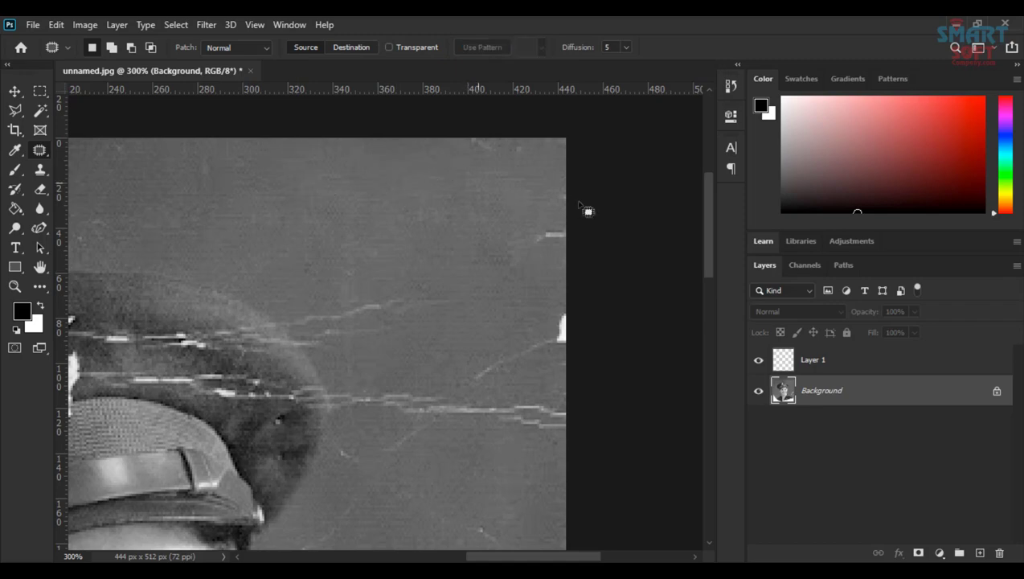
Patch the short mark at the photo's upper right edge and the crease lines extending from the cap's upper right side
mouse_move(547, 243)
left_mouse_down()
mouse_move(552, 211)
mouse_move(442, 211)
mouse_move(488, 109)
left_mouse_up()
key("ctrl+d")
left_click_drag(432, 198, 339, 230)
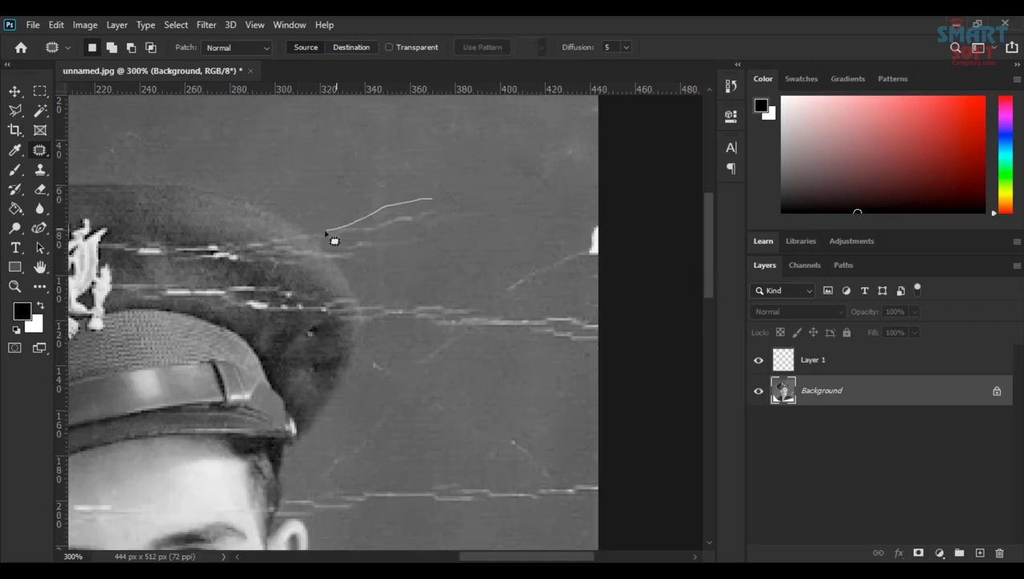
mouse_move(338, 269)
left_mouse_down()
mouse_move(460, 219)
mouse_move(389, 203)
mouse_move(488, 285)
mouse_move(595, 219)
mouse_move(486, 209)
mouse_move(485, 174)
left_mouse_up()
key("ctrl+d")
key("ctrl+d")
Patch the outer part of the crease near the photo's right edge with clean backdrop from above
left_click_drag(520, 229, 495, 178)
mouse_move(502, 217)
left_mouse_down()
mouse_move(450, 279)
mouse_move(507, 298)
mouse_move(573, 298)
mouse_move(542, 236)
mouse_move(498, 226)
left_mouse_up()
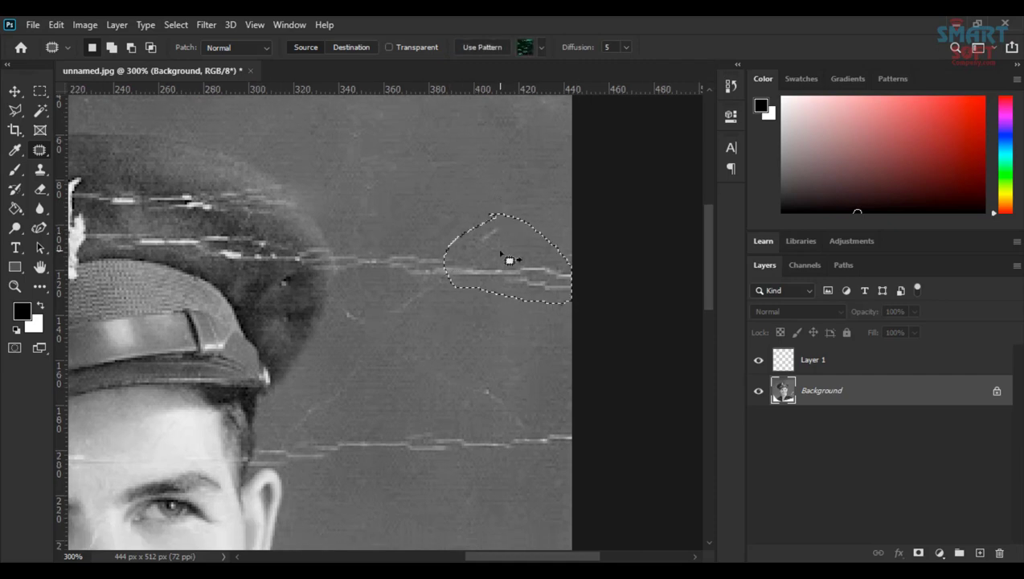
left_click_drag(506, 265, 407, 144)
left_click(439, 220)
Patch the rest of the crease and the faint scratches in the backdrop just right of the cap
mouse_move(435, 238)
left_mouse_down()
mouse_move(323, 259)
mouse_move(340, 268)
left_mouse_up()
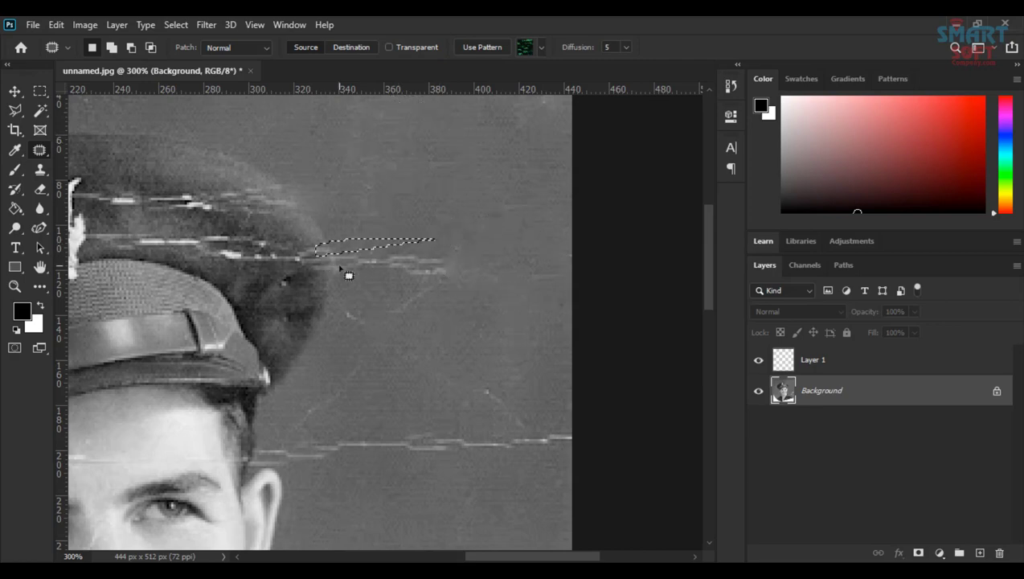
left_click(390, 257)
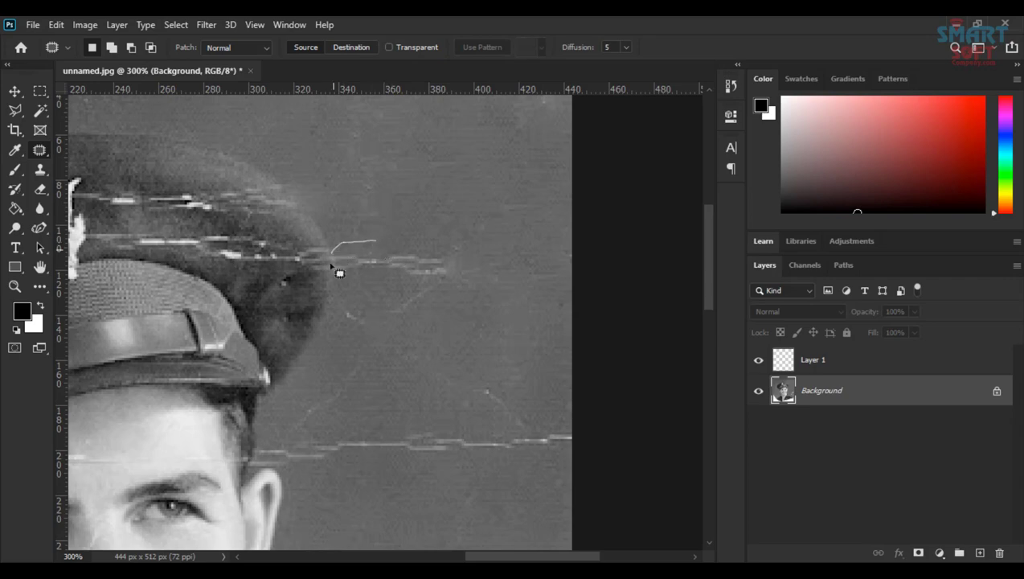
mouse_move(375, 303)
left_mouse_down()
mouse_move(426, 294)
mouse_move(472, 274)
mouse_move(420, 238)
mouse_move(378, 240)
mouse_move(421, 188)
left_mouse_up()
left_click(417, 282)
left_click_drag(413, 279, 346, 306)
left_click_drag(395, 344, 410, 280)
mouse_move(396, 307)
left_mouse_down()
mouse_move(467, 231)
mouse_move(483, 236)
mouse_move(465, 187)
mouse_move(384, 219)
mouse_move(320, 221)
mouse_move(309, 210)
mouse_move(247, 231)
mouse_move(241, 256)
mouse_move(253, 279)
mouse_move(302, 306)
mouse_move(523, 290)
mouse_move(551, 258)
mouse_move(528, 204)
mouse_move(483, 187)
left_mouse_up()
left_click(459, 315)
Patch the lower crease in the backdrop right of the man's ear, including its remnant at the photo's edge
scroll(464, 220, "down", 3)
left_click_drag(460, 236, 463, 383)
key("ctrl+d")
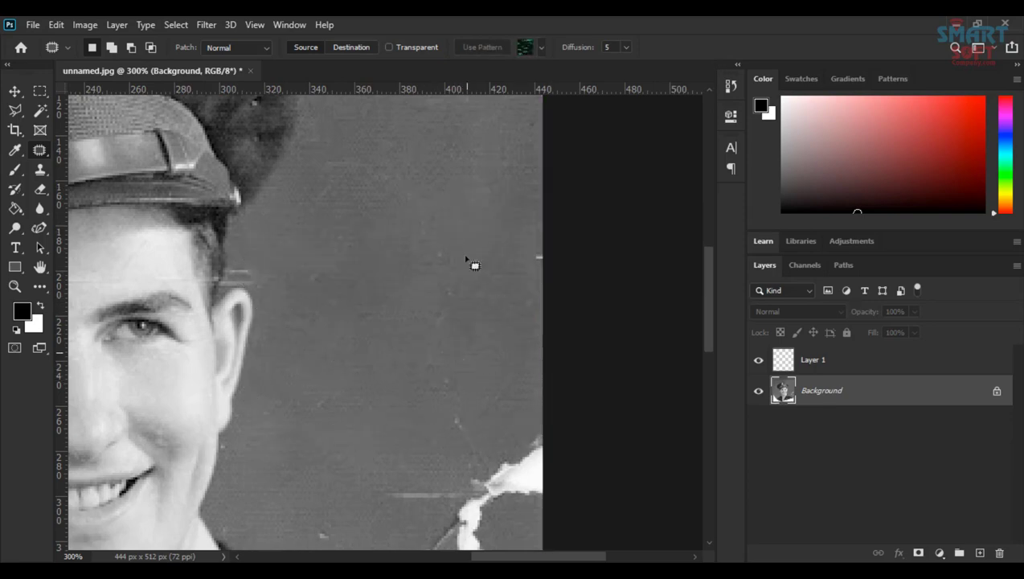
mouse_move(531, 247)
left_mouse_down()
mouse_move(535, 233)
mouse_move(535, 282)
mouse_move(459, 276)
left_mouse_up()
key("ctrl+d")
Try to patch the white tear in the backdrop above the right shoulder, and undo the patch
scroll(442, 200, "down", 5)
left_click_drag(441, 199, 442, 259)
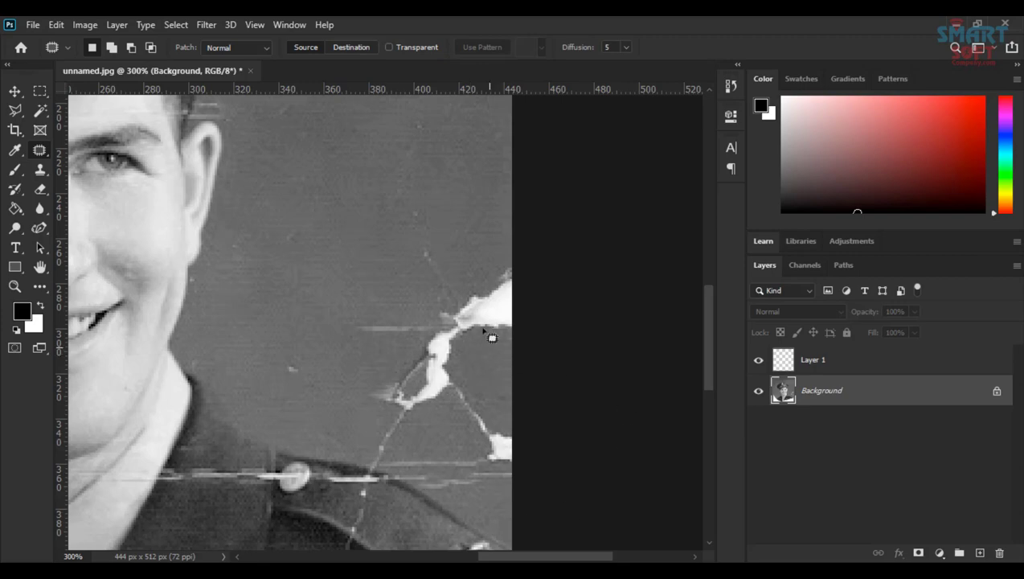
mouse_move(366, 258)
left_mouse_down()
mouse_move(367, 291)
mouse_move(471, 338)
mouse_move(476, 352)
mouse_move(463, 307)
left_mouse_up()
key("ctrl+z")
left_click_drag(452, 330, 342, 287)
key("ctrl+d")
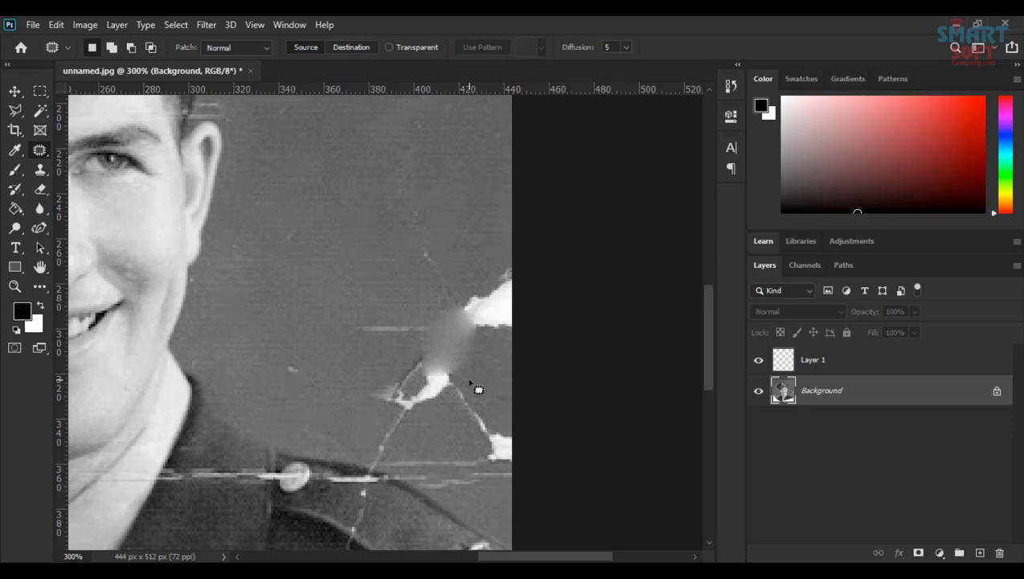
key("ctrl+z")
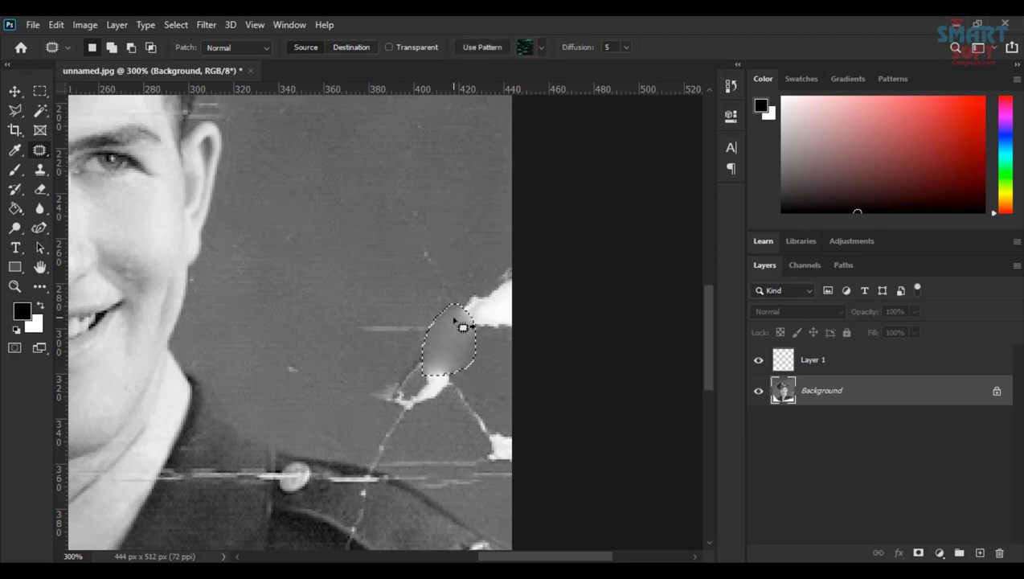
key("ctrl+z")
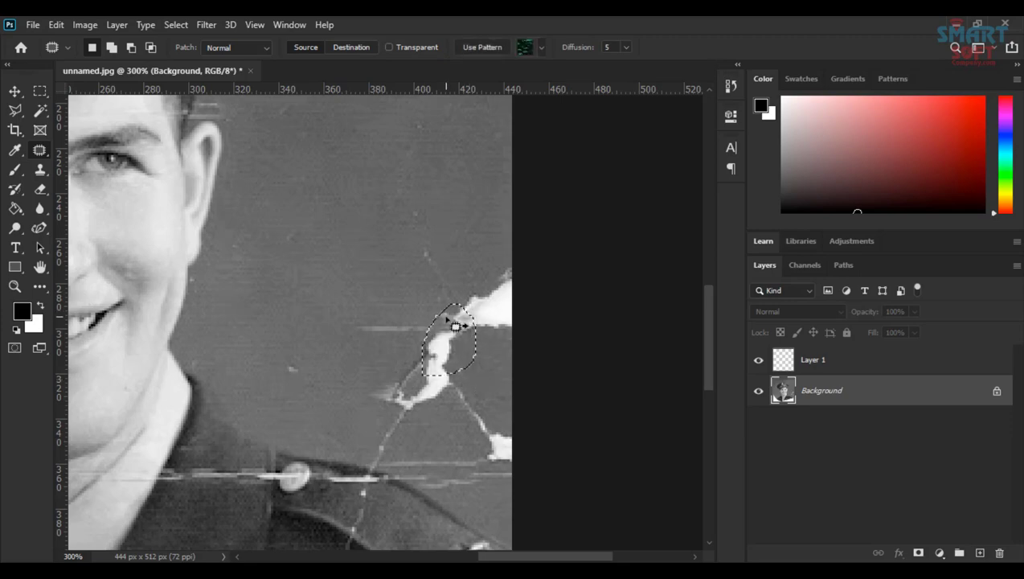
Define a pattern, with its default name, from a rectangular area of clean backdrop above the white tear, and clear the selection
left_click(412, 300)
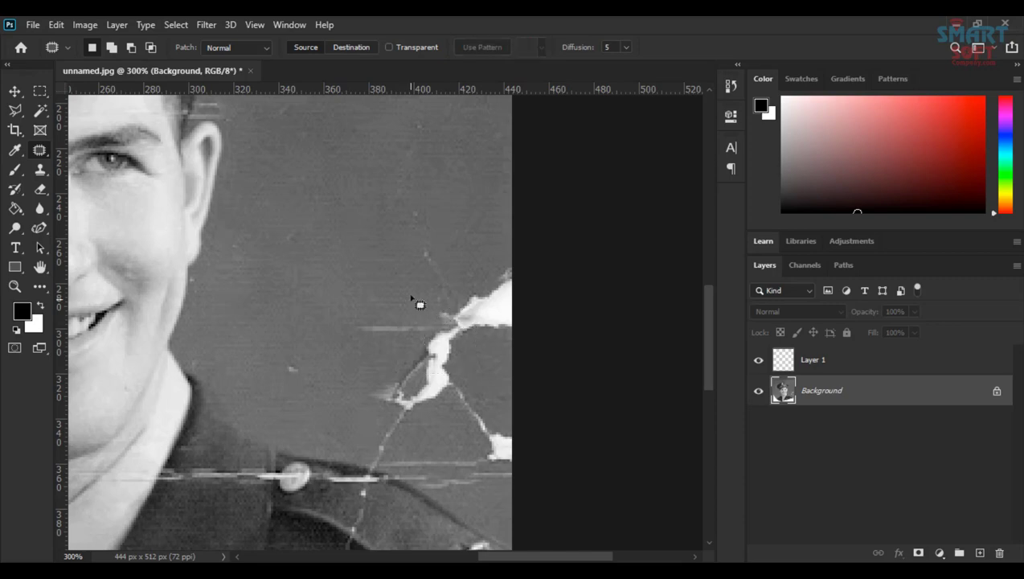
left_click(41, 91)
left_click_drag(361, 168, 463, 251)
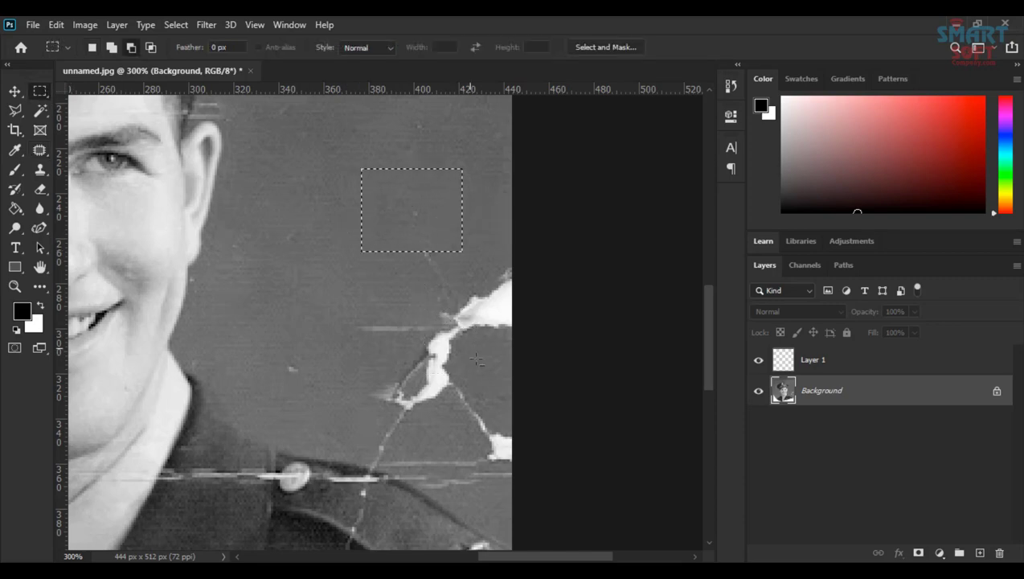
left_click_drag(292, 333, 336, 375)
left_click_drag(257, 284, 343, 362)
left_click(60, 23)
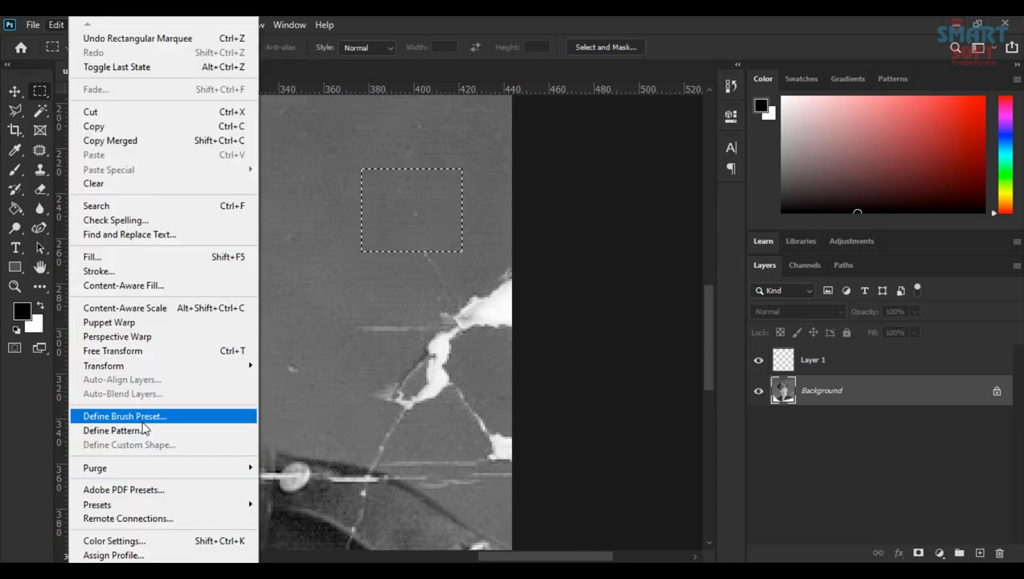
left_click(152, 434)
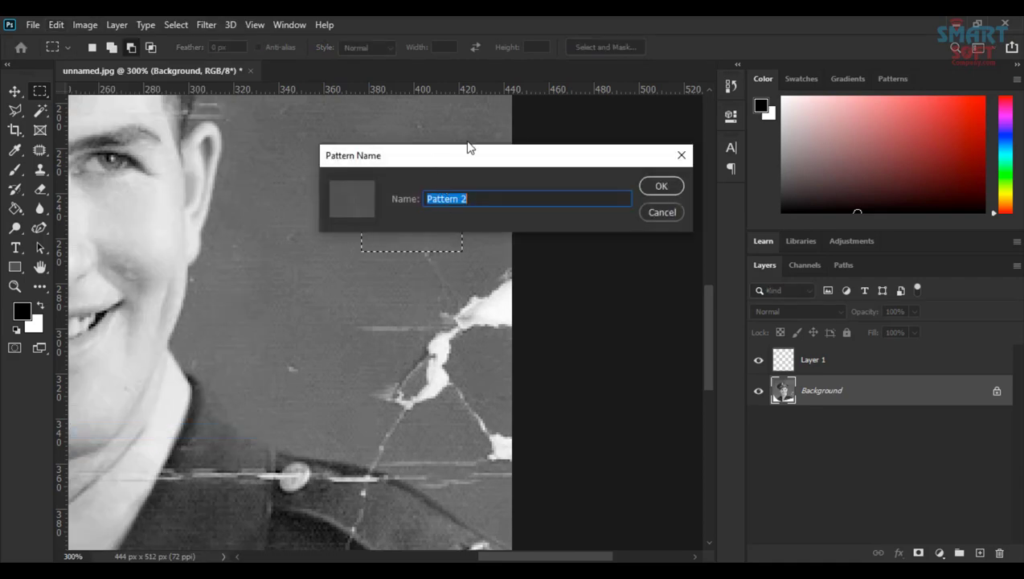
left_click_drag(433, 161, 649, 108)
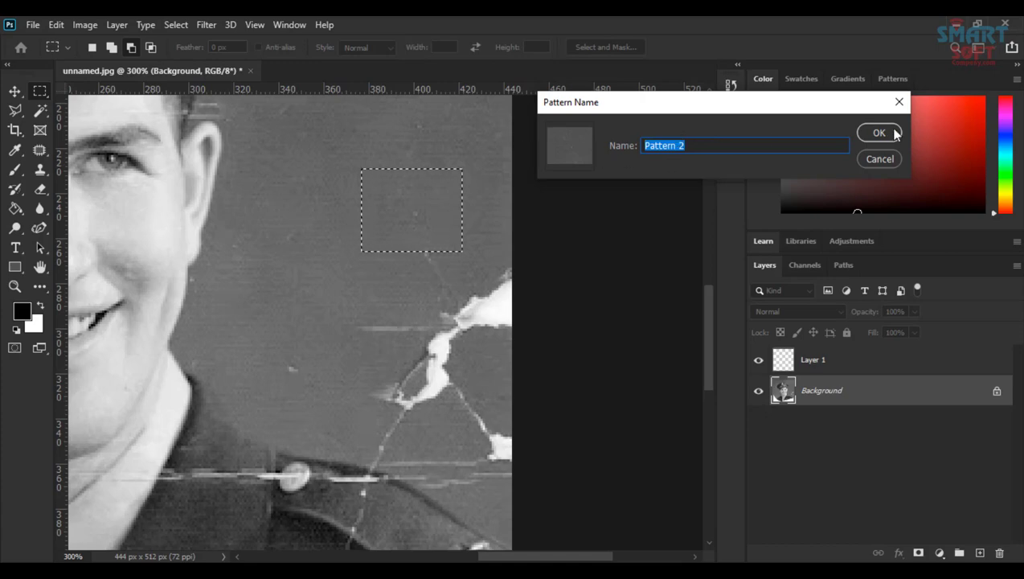
key("Return")
left_click(360, 245)
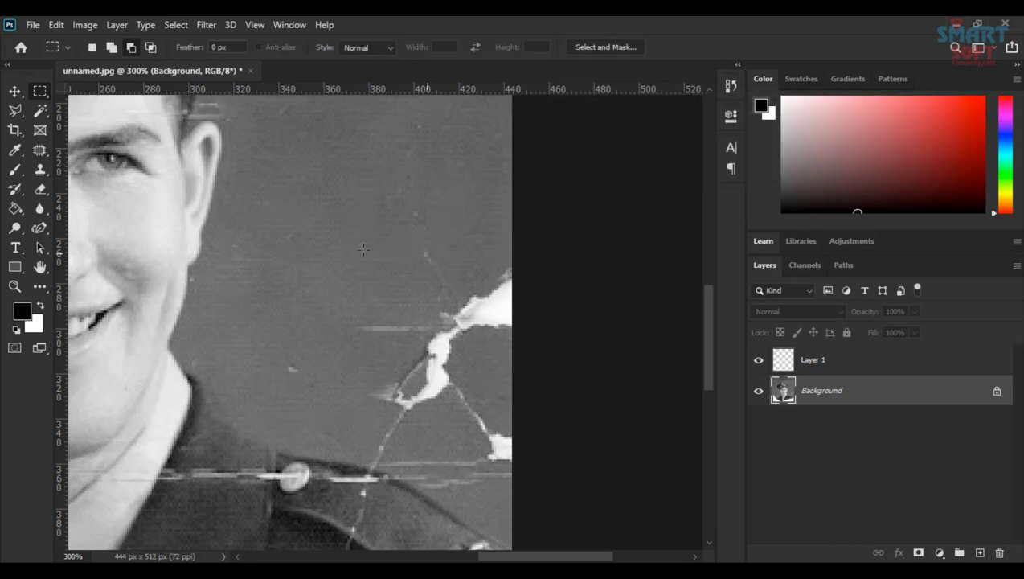
Switch to the Pattern Stamp tool and choose the backdrop pattern just defined
left_click(40, 170)
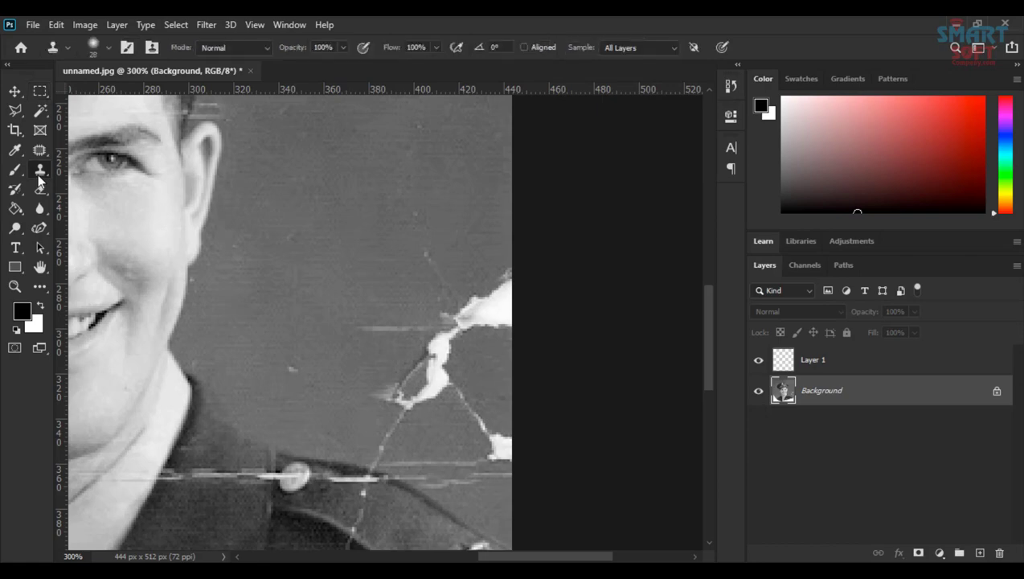
left_click(43, 188)
left_click(39, 150)
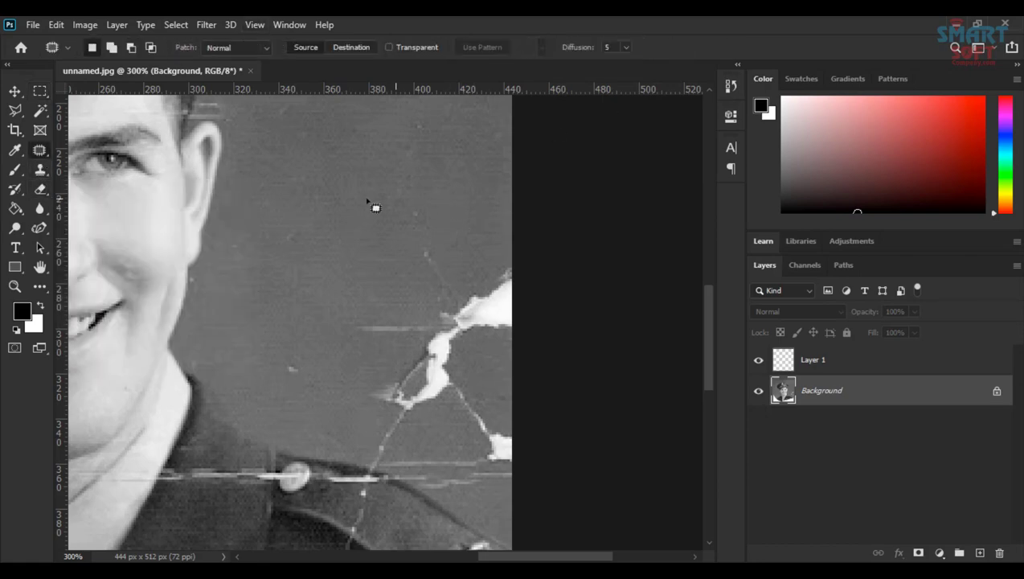
left_click(38, 172)
left_click(62, 187)
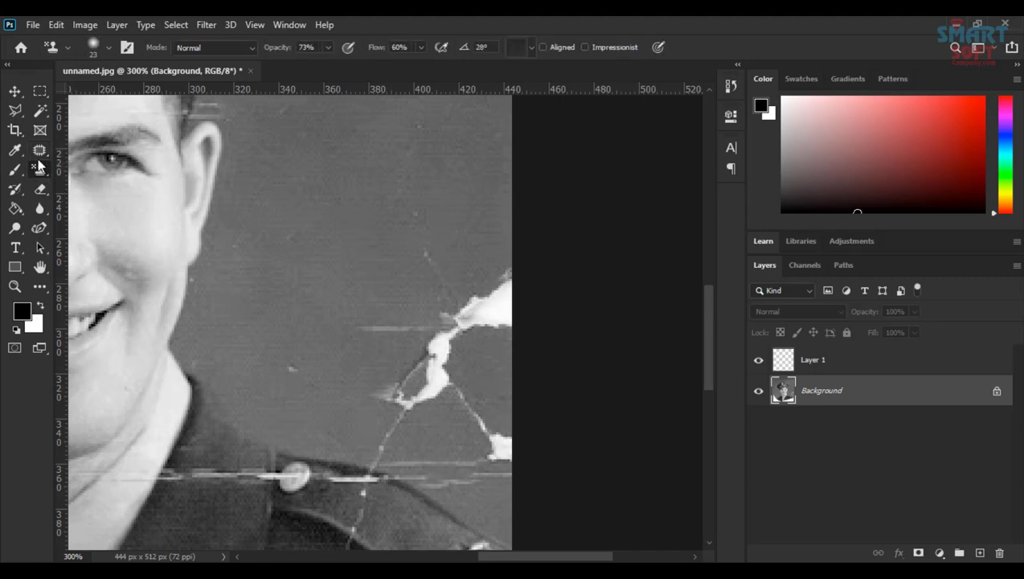
left_click(530, 48)
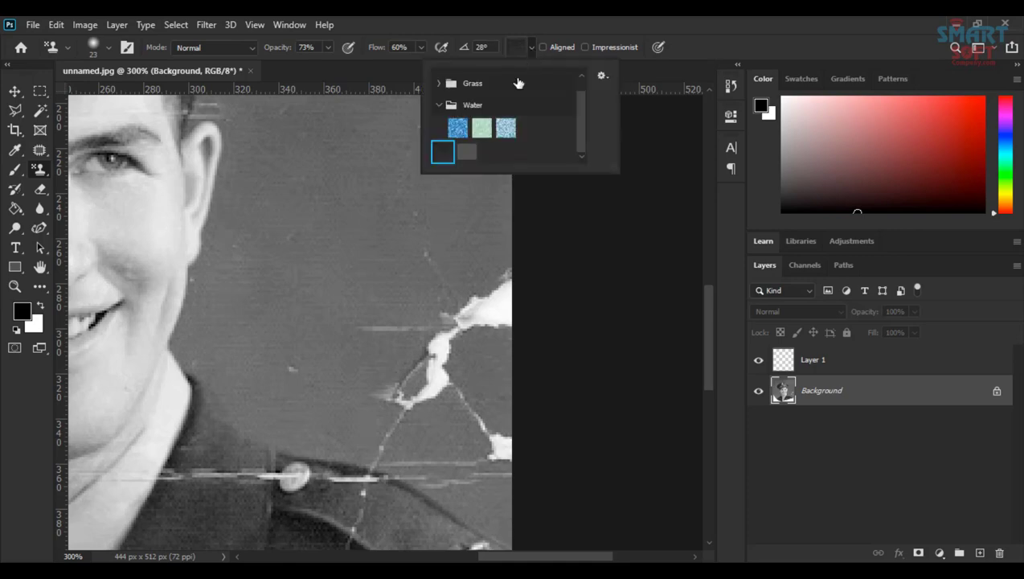
left_click(461, 154)
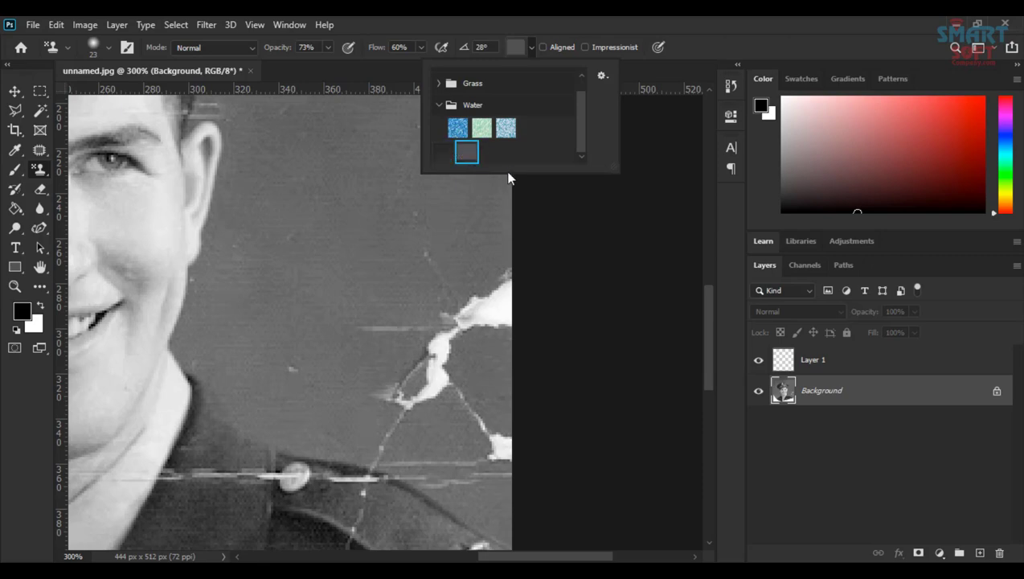
Show the available patterns as a list with names and pick Pattern 2 for stamping
left_click(601, 77)
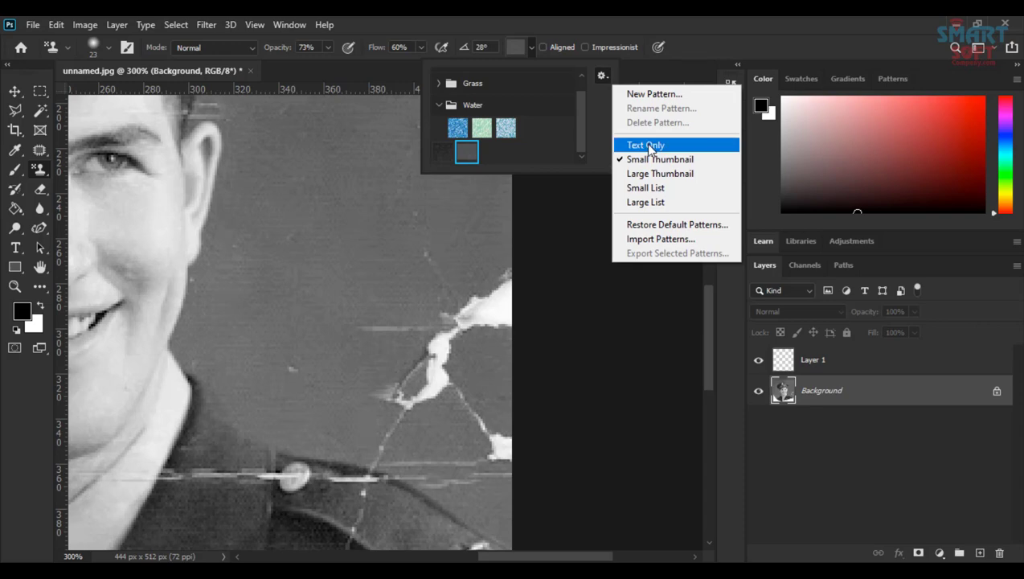
left_click(672, 198)
scroll(496, 146, "down", 1)
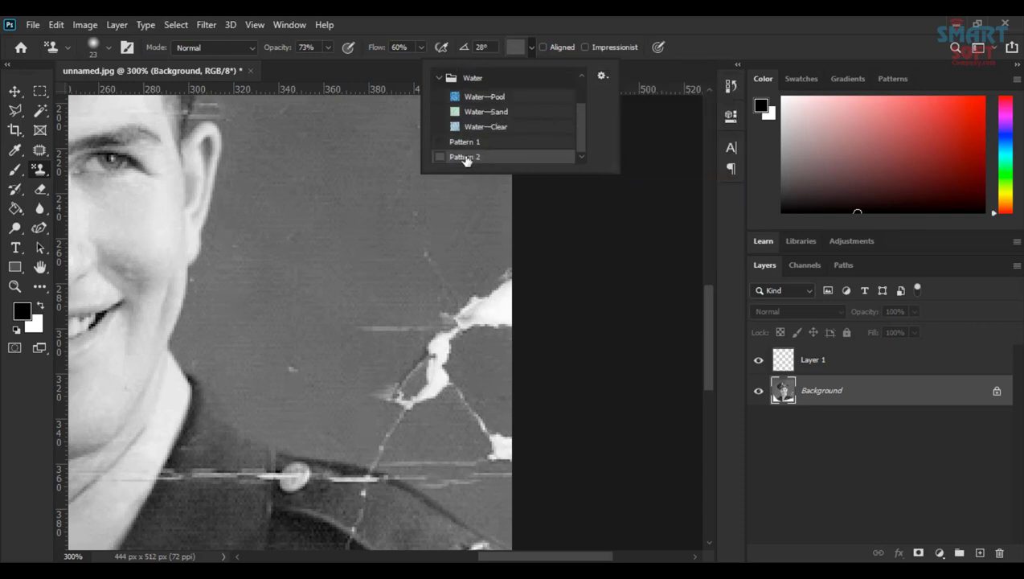
double_click(445, 158)
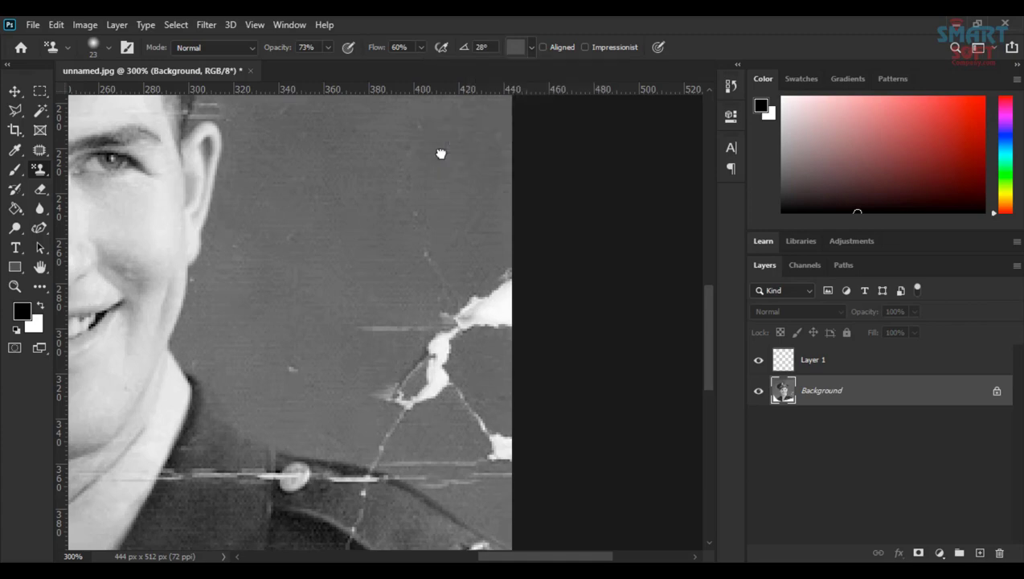
Stamp the backdrop pattern over the white tear and cracks above the right shoulder, raising the stamp opacity to 100%
mouse_move(368, 328)
left_mouse_down()
mouse_move(394, 327)
mouse_move(444, 290)
mouse_move(443, 268)
mouse_move(430, 288)
left_mouse_up()
mouse_move(515, 304)
left_mouse_down()
mouse_move(496, 288)
mouse_move(476, 306)
left_mouse_up()
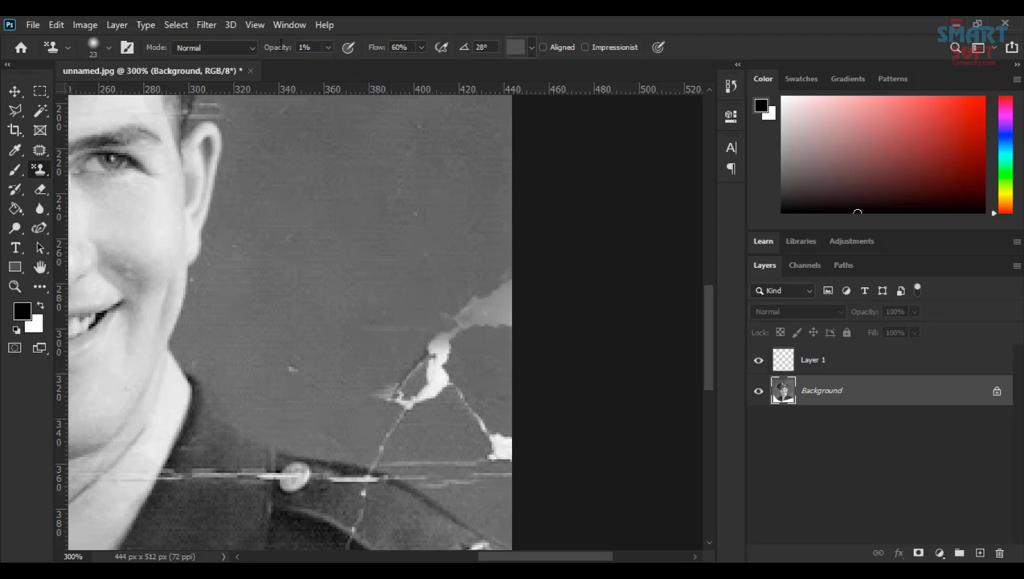
left_click(325, 47)
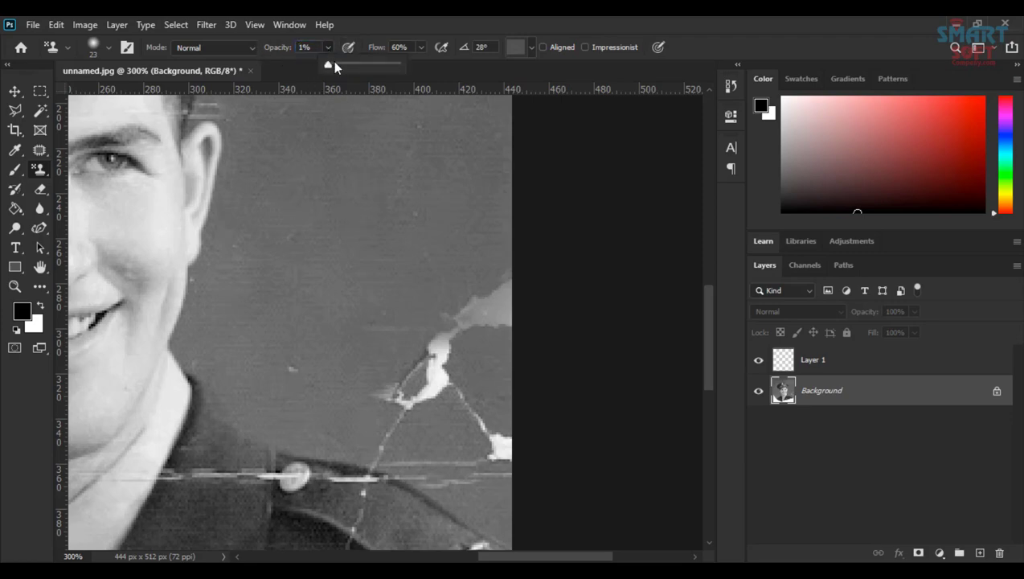
left_click_drag(332, 65, 418, 63)
mouse_move(425, 345)
left_mouse_down()
mouse_move(407, 388)
mouse_move(407, 361)
mouse_move(483, 361)
mouse_move(492, 350)
mouse_move(487, 304)
mouse_move(488, 412)
mouse_move(503, 469)
mouse_move(494, 469)
left_mouse_up()
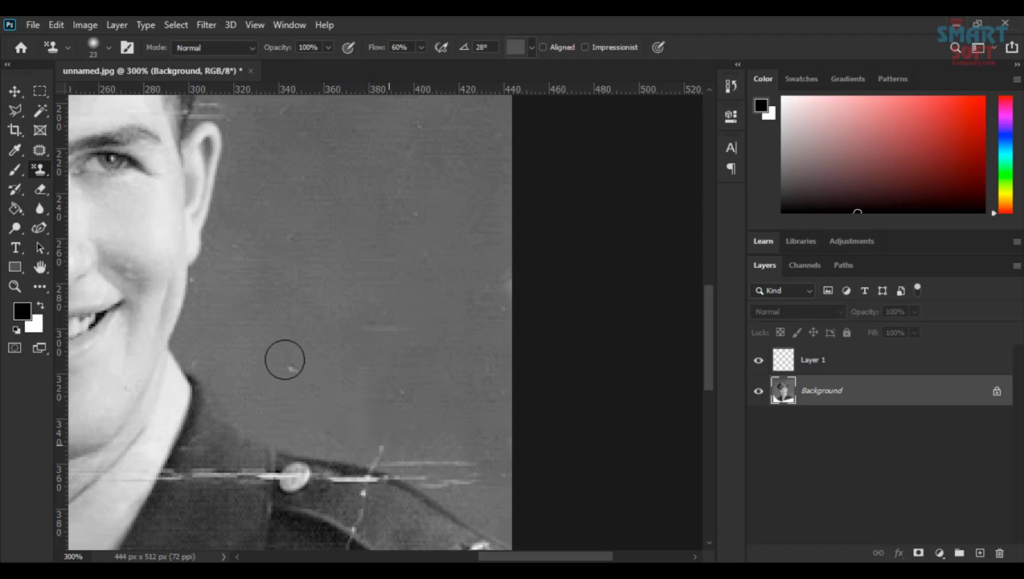
Stamp the pattern over the remaining crack and light streaks in the backdrop along the edge of the right shoulder
left_click_drag(253, 296, 211, 220)
left_click_drag(471, 423, 388, 378)
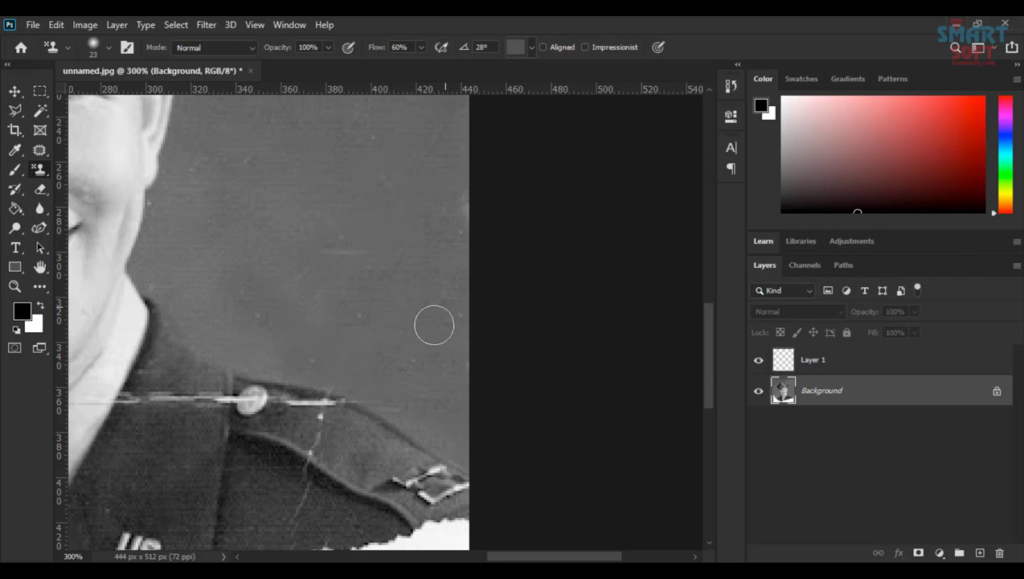
left_click_drag(437, 328, 450, 349)
Reduce the Pattern Stamp brush to 8 px and touch up the scratch in the backdrop beside the hair above the ear
mouse_move(500, 309)
left_mouse_down()
mouse_move(464, 274)
mouse_move(534, 475)
mouse_move(550, 480)
left_mouse_up()
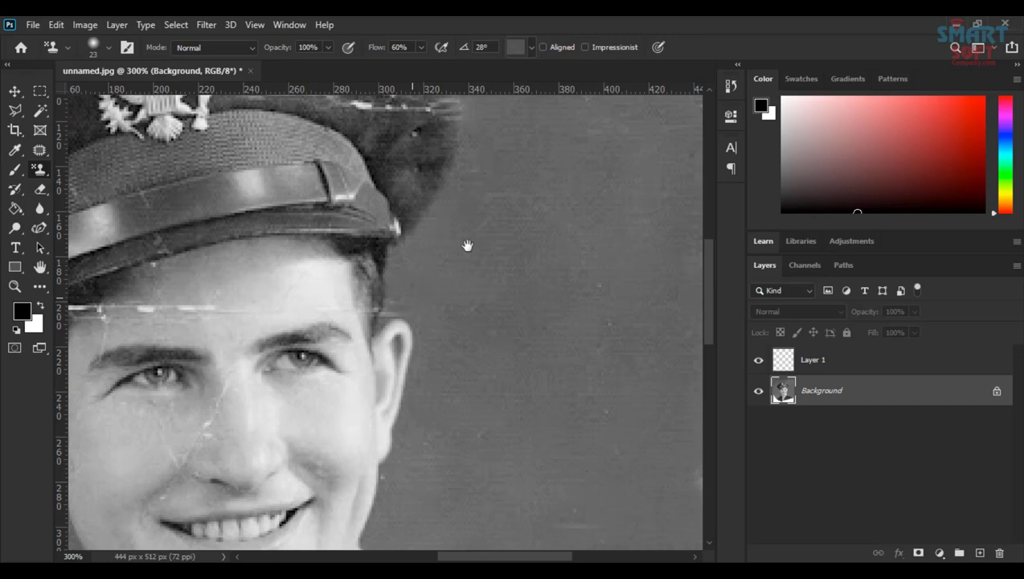
left_click_drag(469, 248, 513, 427)
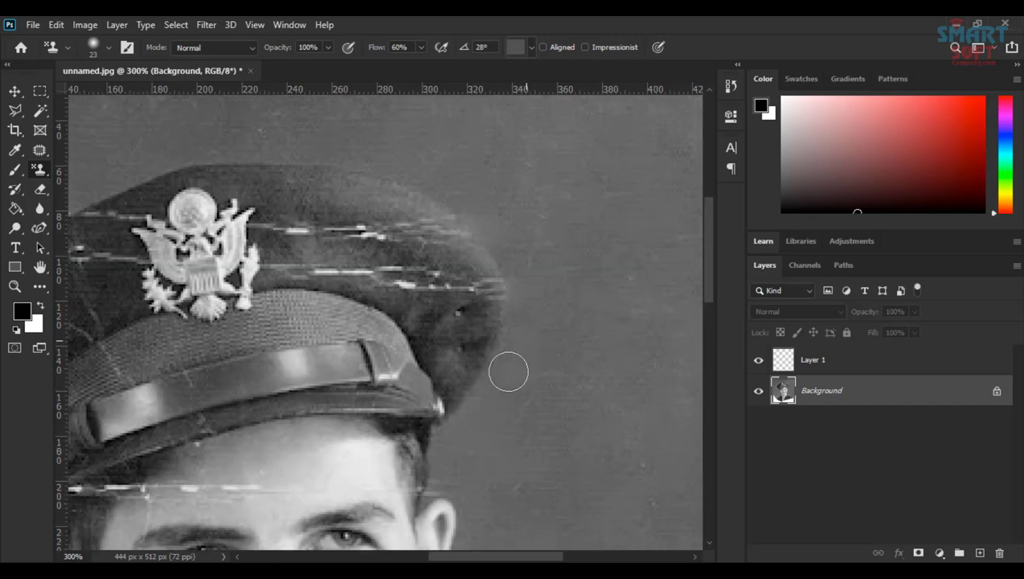
left_click_drag(537, 390, 519, 157)
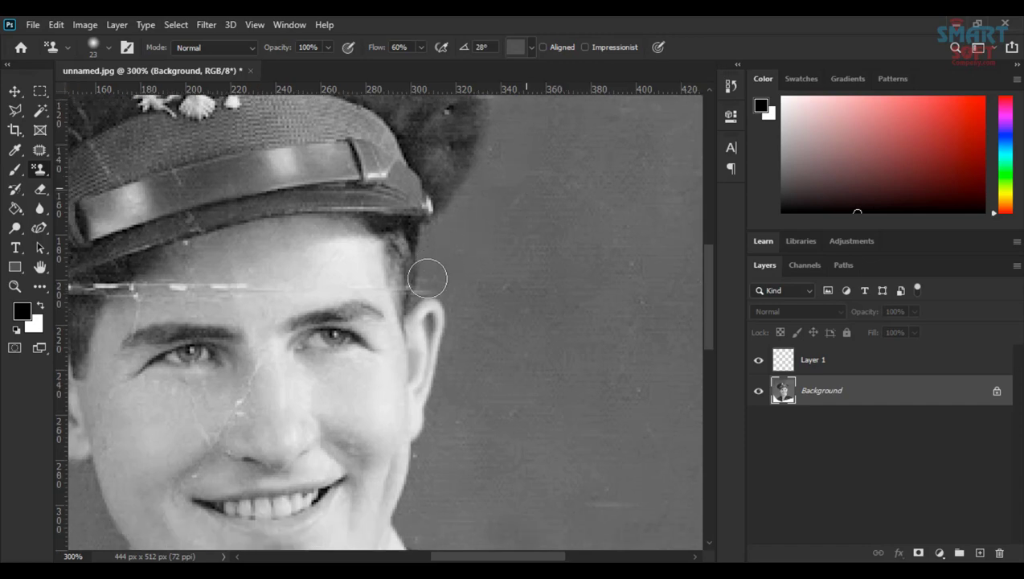
scroll(439, 280, "up", 2)
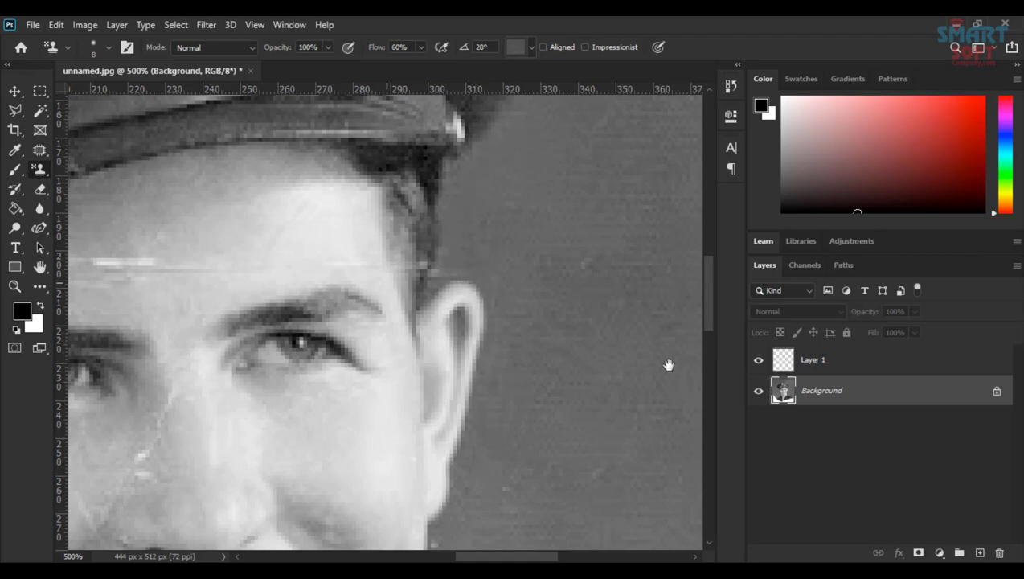
scroll(613, 315, "down", 2)
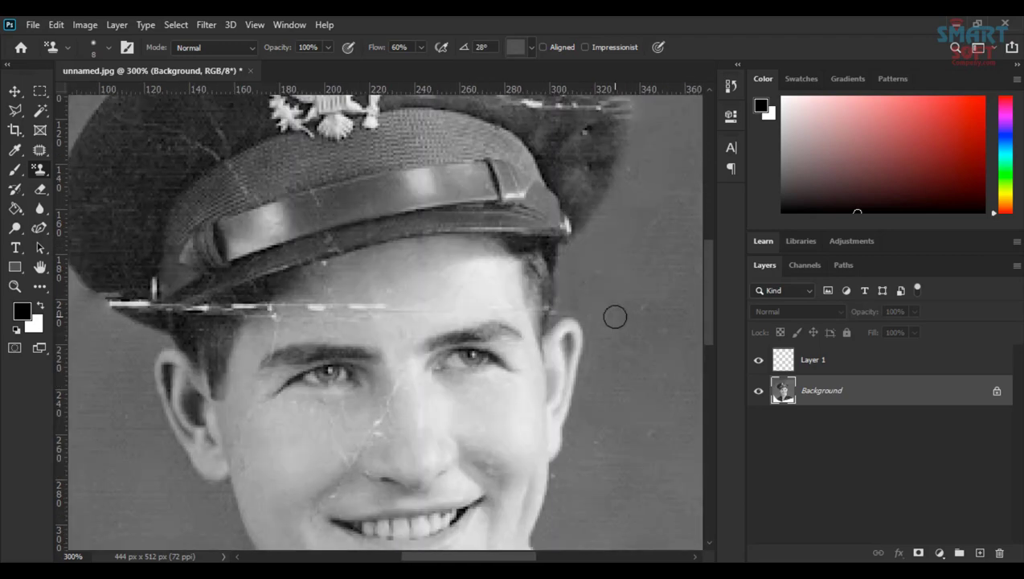
Switch to the Healing Brush tool for repairing the man's cap
left_click_drag(414, 245, 480, 471)
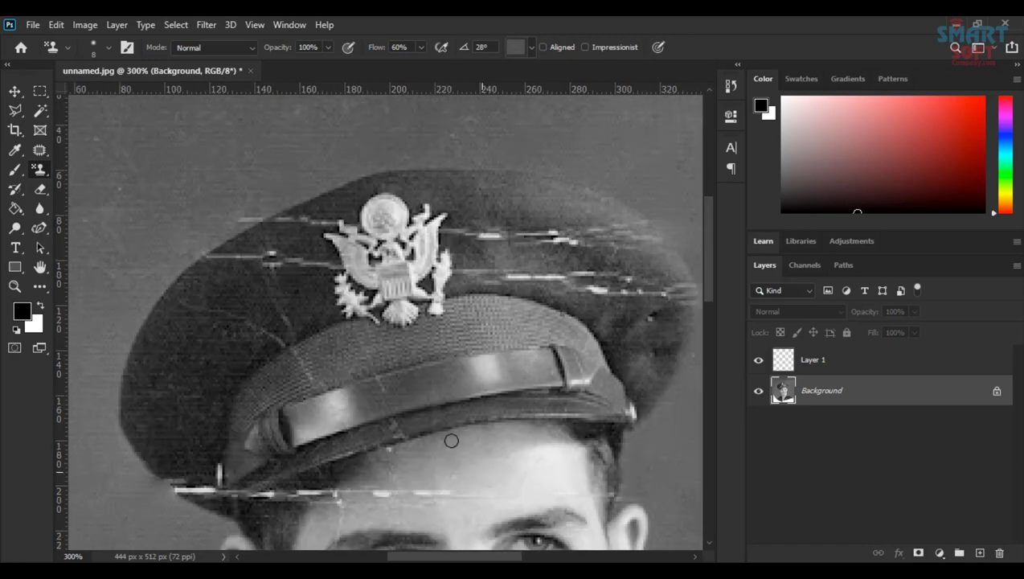
left_click(43, 190)
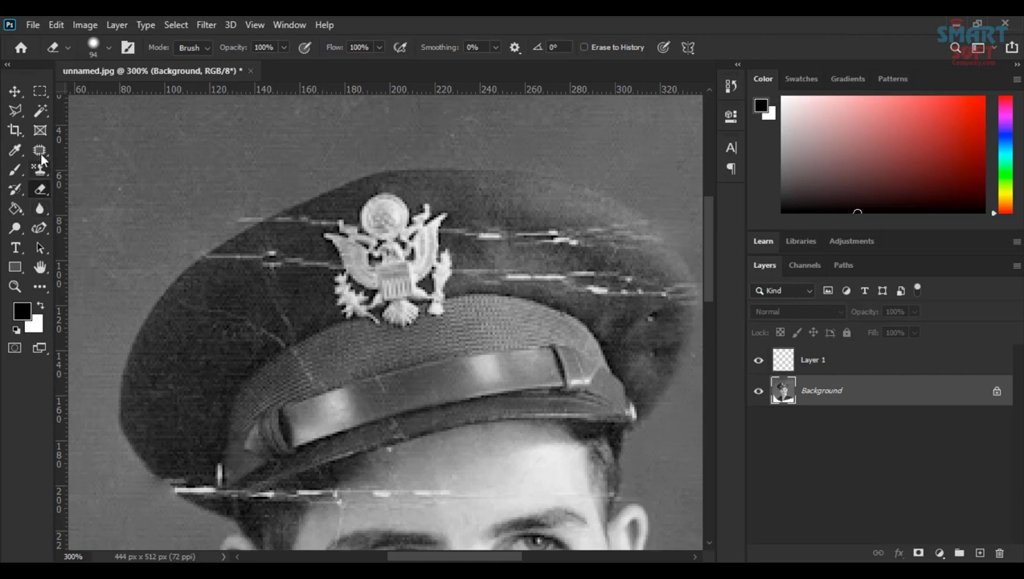
right_click(40, 151)
left_click(66, 152)
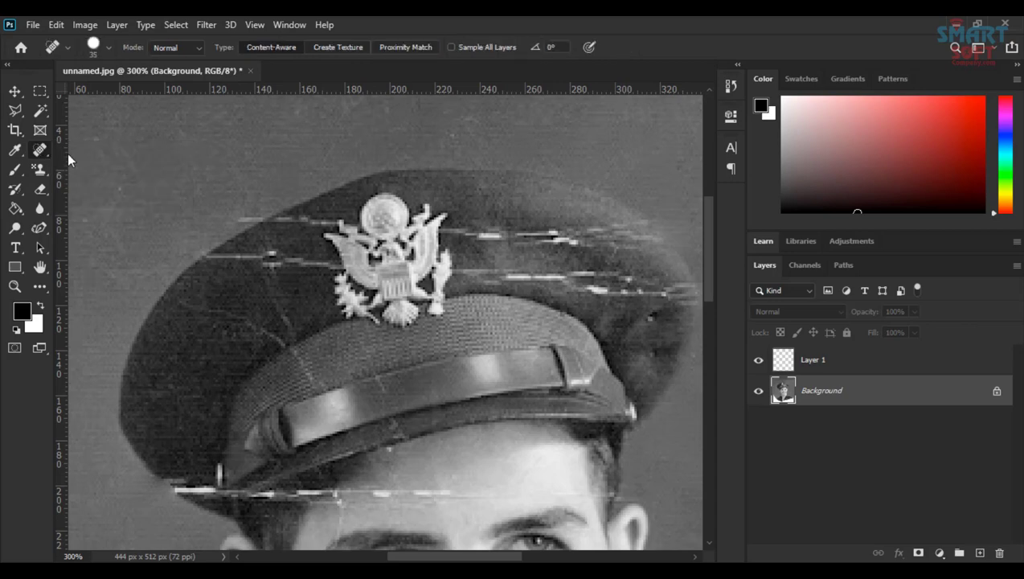
right_click(39, 154)
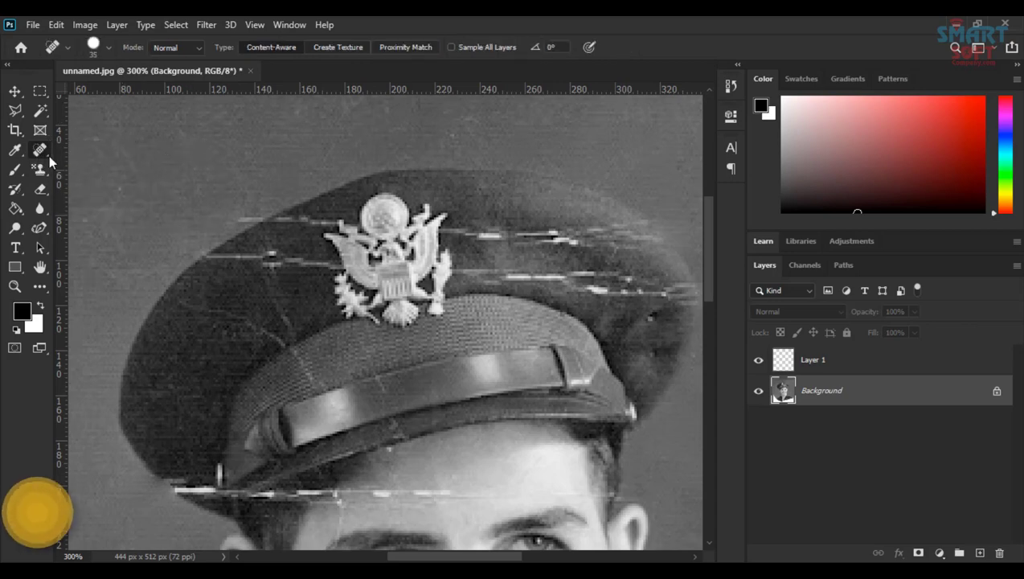
left_click(62, 165)
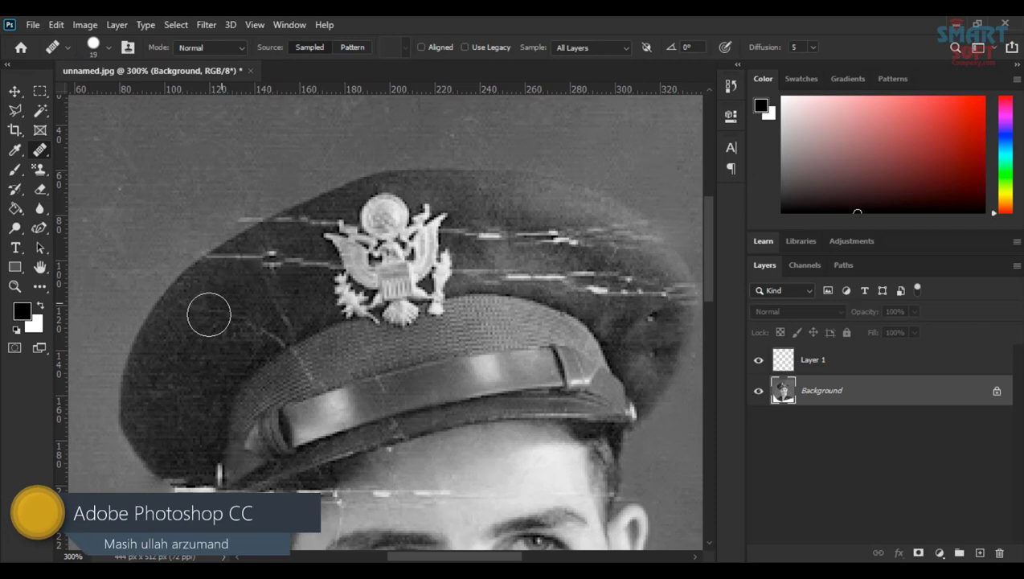
left_click(208, 324)
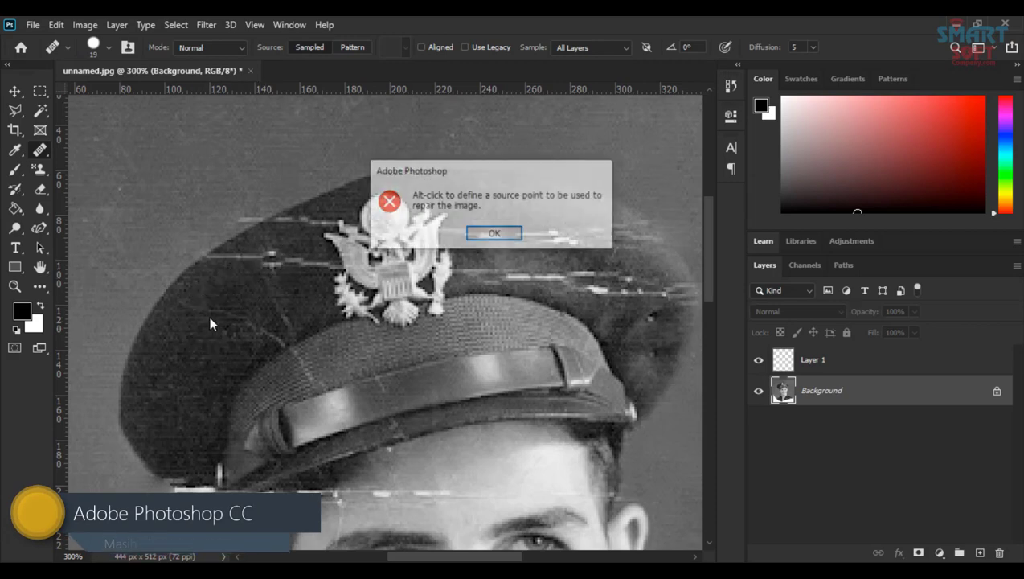
key("Return")
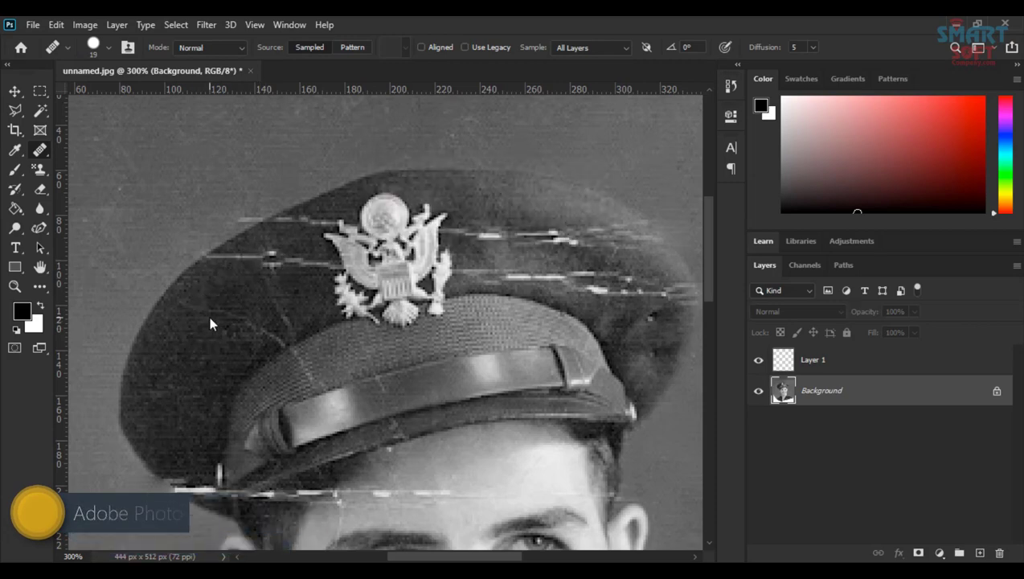
Sample clean dark fabric on the cap's left side and heal the thin crack in the fabric left of the badge
left_click(186, 354, "alt")
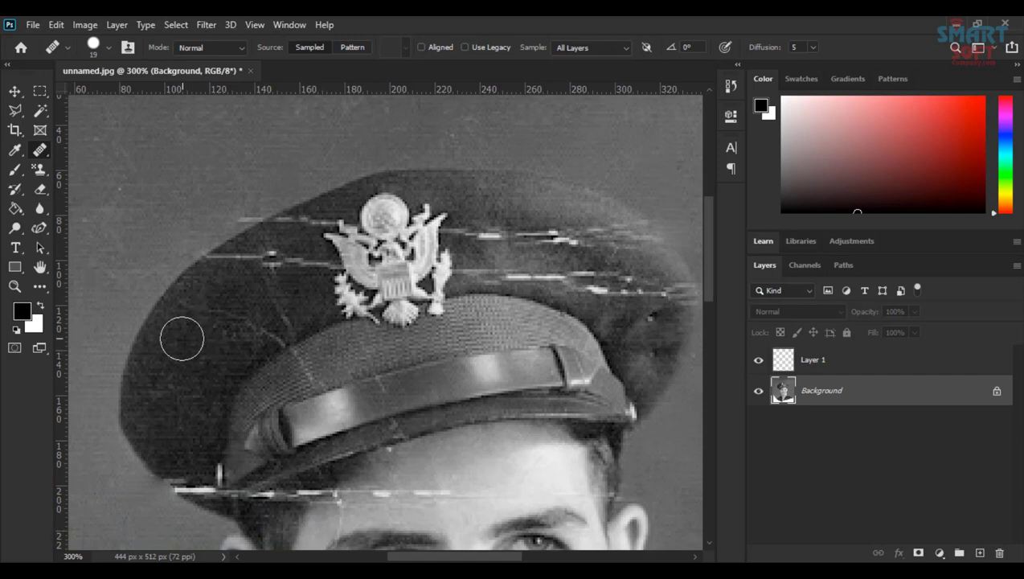
right_click(201, 322)
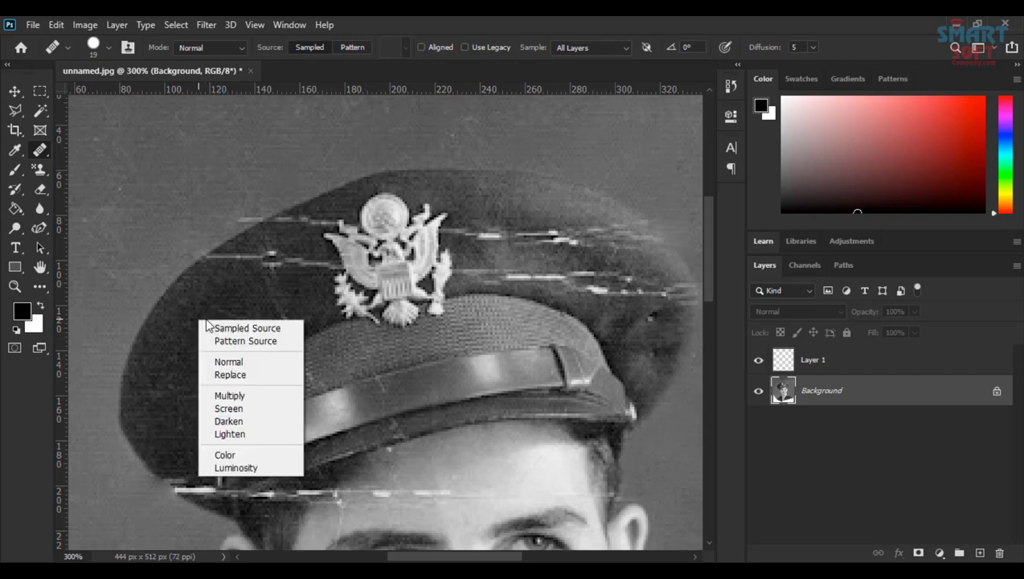
left_click(203, 312)
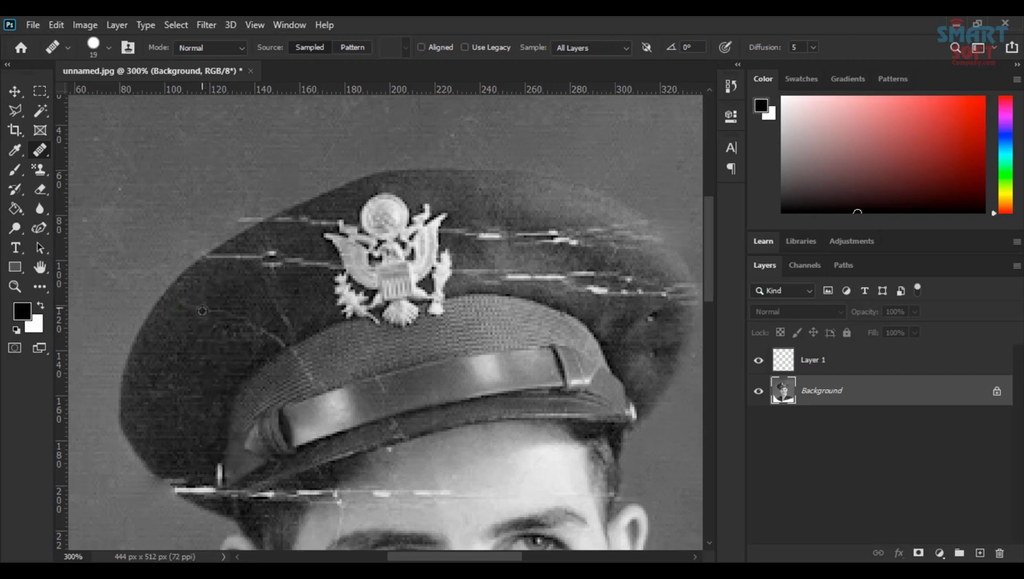
left_click(204, 313, "alt")
left_click_drag(240, 314, 259, 326)
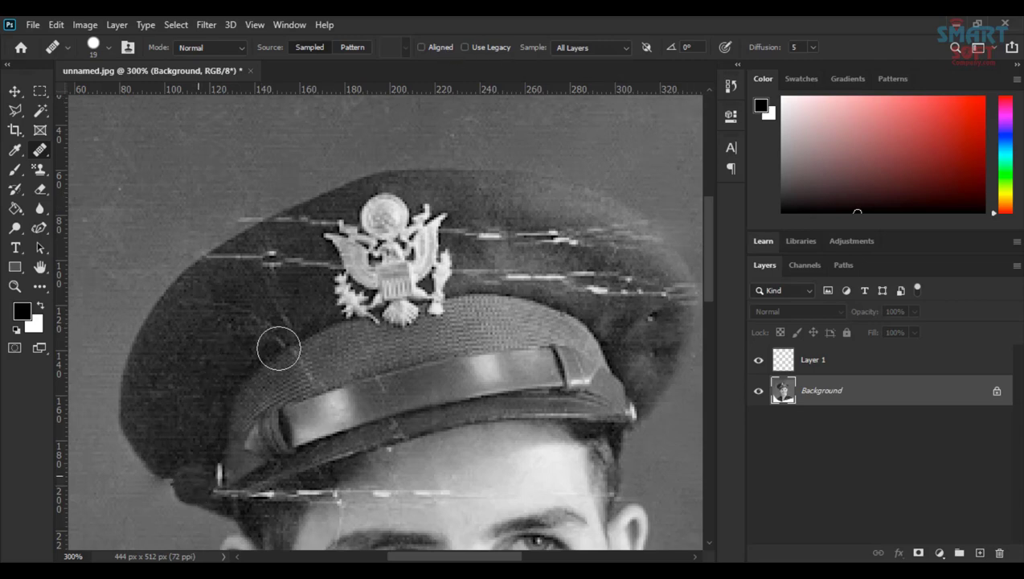
left_click(268, 288)
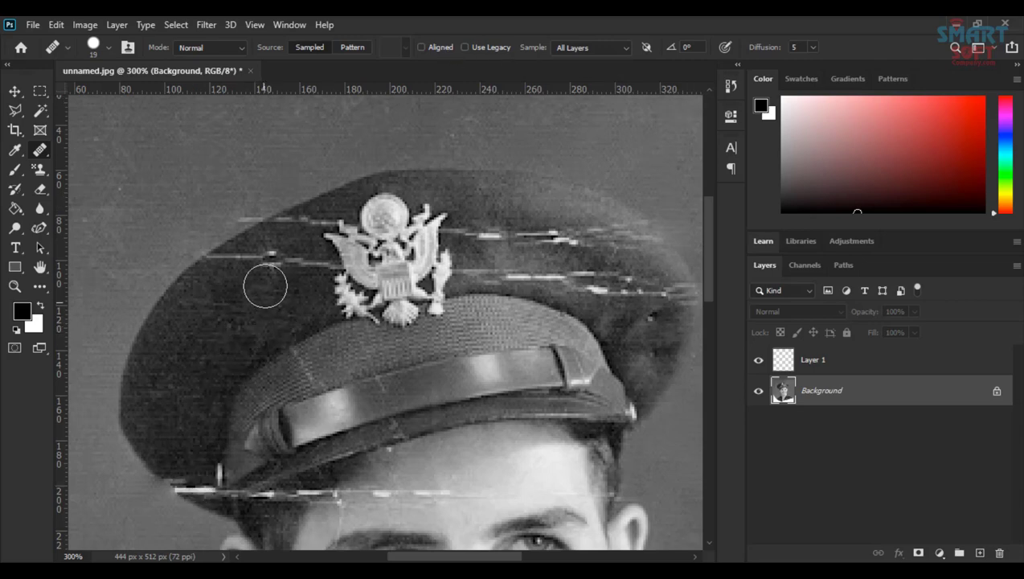
Heal the two white scratches in the dark cap fabric left of the badge, right up to the badge's edge
left_click(242, 265)
left_click_drag(275, 254, 282, 242)
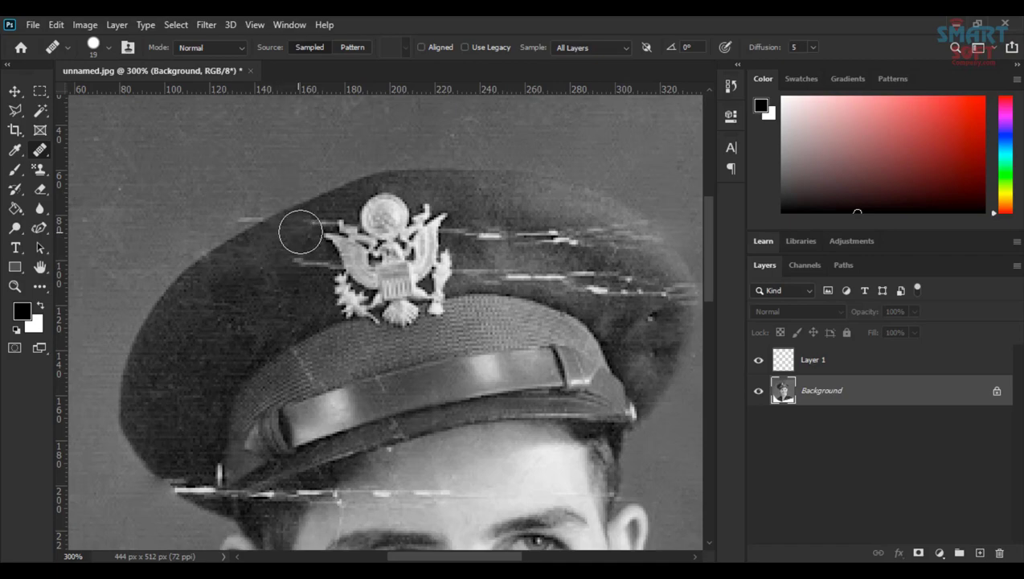
key("ctrl+plus")
key("ctrl+plus")
key("ctrl+plus")
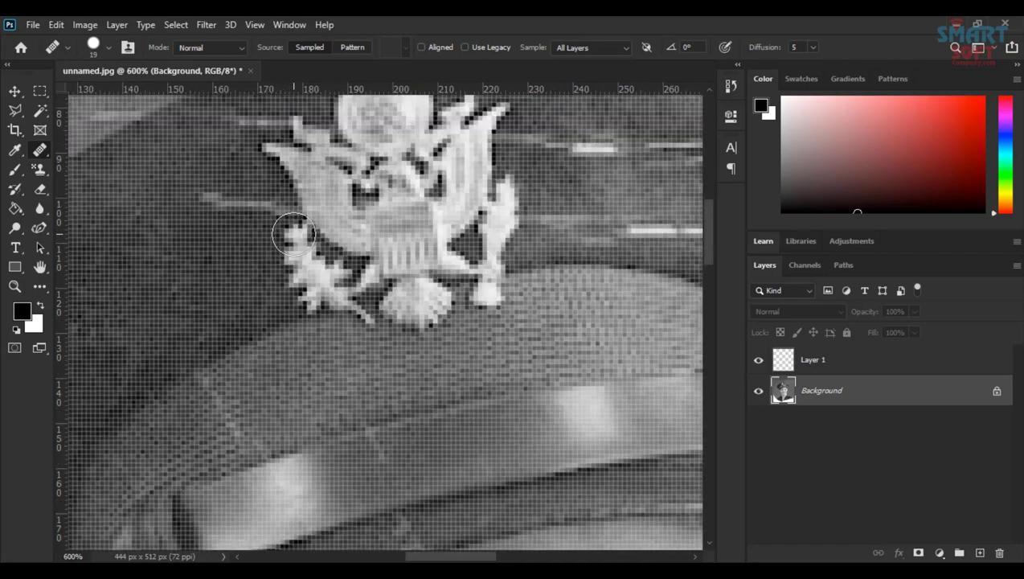
mouse_move(467, 350)
left_mouse_down()
mouse_move(493, 358)
mouse_move(309, 348)
left_mouse_up()
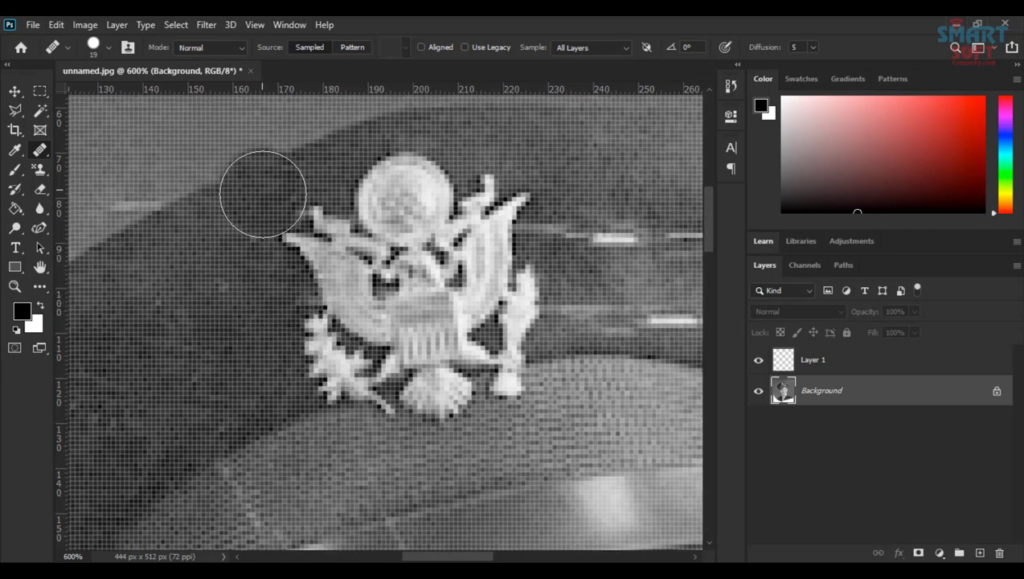
mouse_move(273, 198)
left_mouse_down()
mouse_move(254, 198)
mouse_move(285, 206)
mouse_move(258, 206)
left_mouse_up()
Reduce the Healing Brush to 10 px, sample clean backdrop, and heal the light streak beside the cap's upper-left edge
left_click_drag(183, 279, 295, 309)
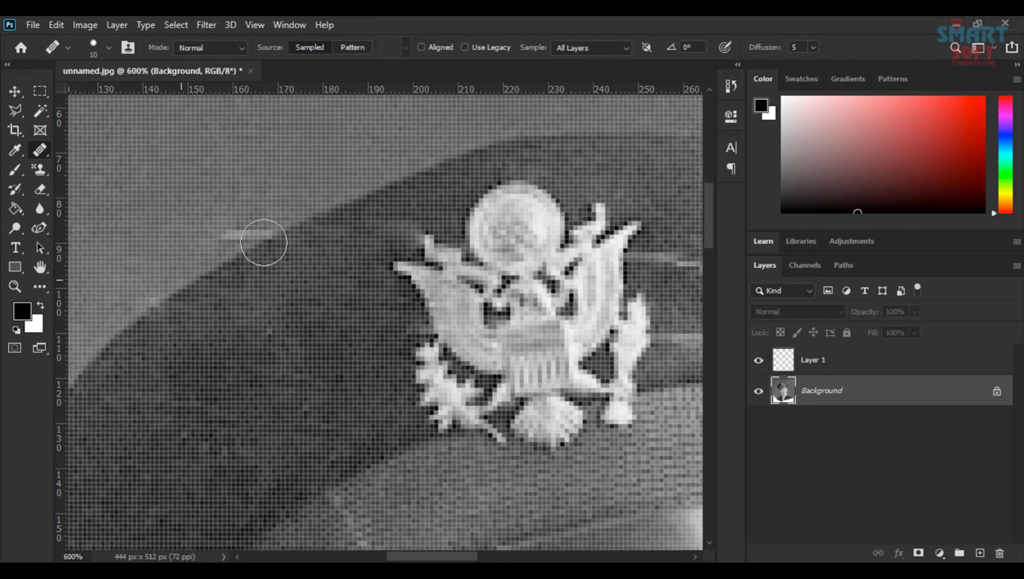
left_click(246, 233)
key("ctrl+z")
right_click(266, 192, "alt")
left_click(241, 226)
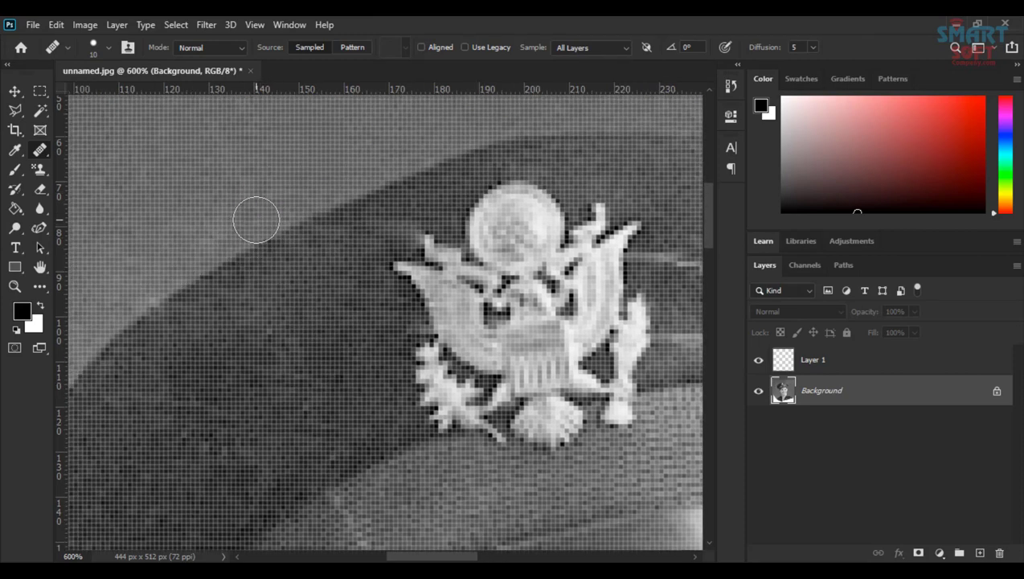
Sample clean cap fabric and heal the first part of the upper white scratch right of the badge
mouse_move(376, 271)
left_mouse_down()
mouse_move(232, 299)
mouse_move(173, 295)
left_mouse_up()
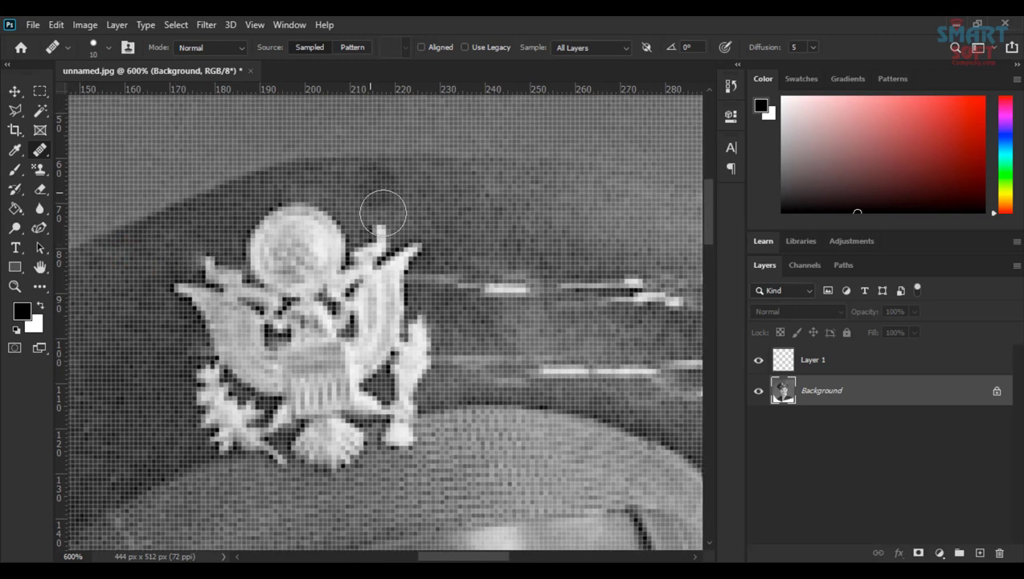
left_click(444, 274)
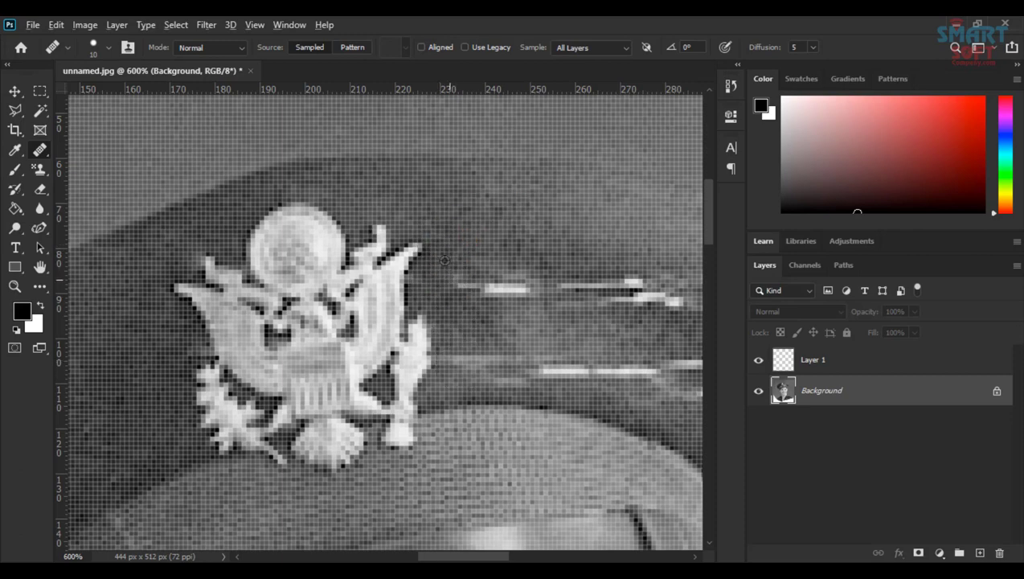
right_click(476, 218, "alt")
right_click(477, 220, "alt")
left_click_drag(452, 288, 527, 289)
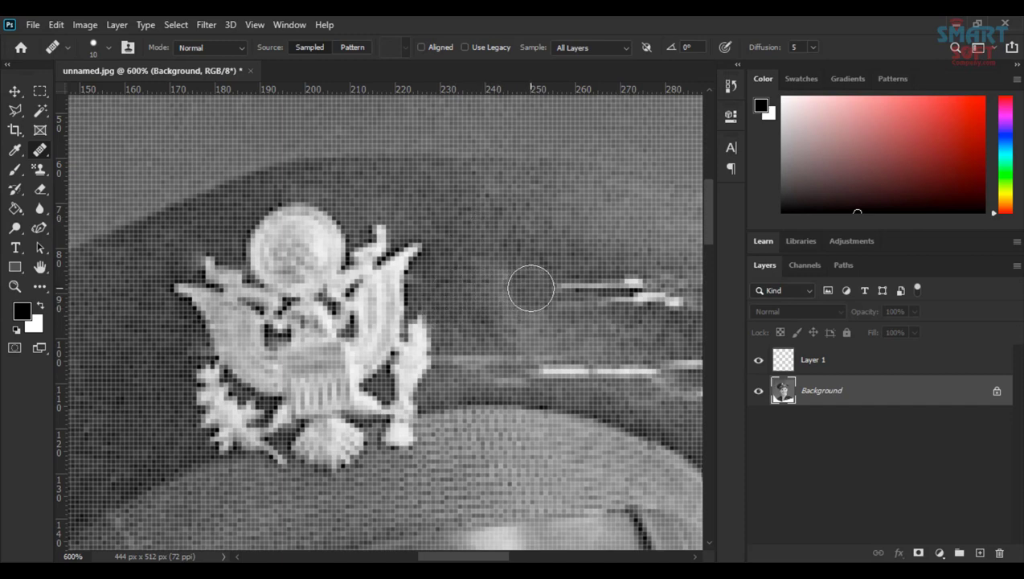
Heal the start of the lower scratch in the cap fabric, from the badge's right wing above the woven band
left_click(454, 363)
key("ctrl+z")
mouse_move(449, 362)
left_mouse_down()
mouse_move(593, 373)
mouse_move(565, 366)
mouse_move(606, 357)
mouse_move(504, 330)
left_mouse_up()
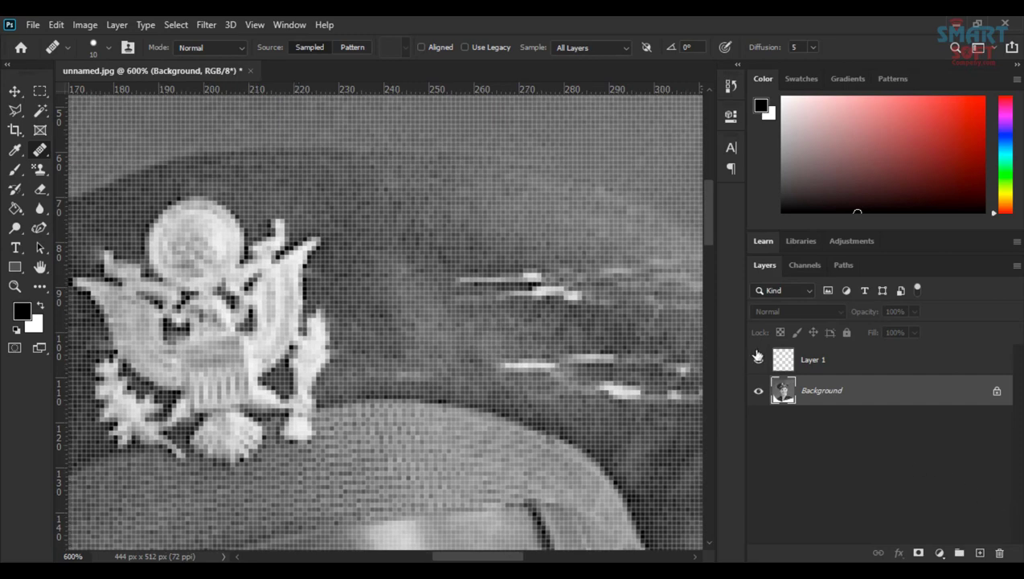
Heal the rest of the upper scratch toward the cap's right edge, including the small light speck above it
mouse_move(457, 279)
left_mouse_down()
mouse_move(521, 279)
mouse_move(474, 284)
mouse_move(502, 288)
left_mouse_up()
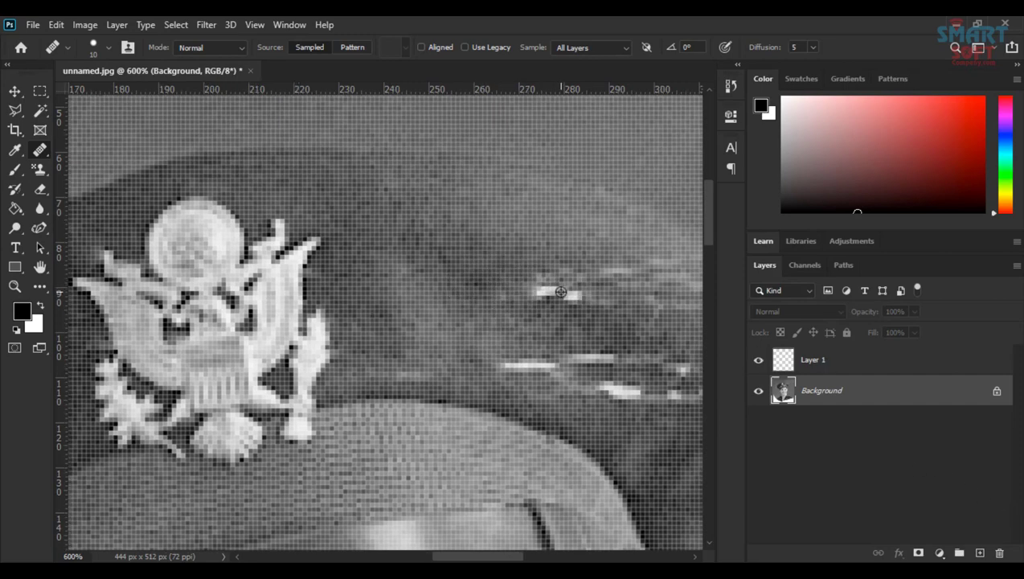
right_click(490, 229, "alt")
mouse_move(558, 300)
left_mouse_down()
mouse_move(539, 288)
mouse_move(602, 280)
mouse_move(381, 322)
mouse_move(249, 303)
left_mouse_up()
key("space")
mouse_move(438, 319)
left_mouse_down()
mouse_move(470, 306)
mouse_move(504, 319)
mouse_move(428, 315)
left_mouse_up()
left_click_drag(365, 324, 360, 327)
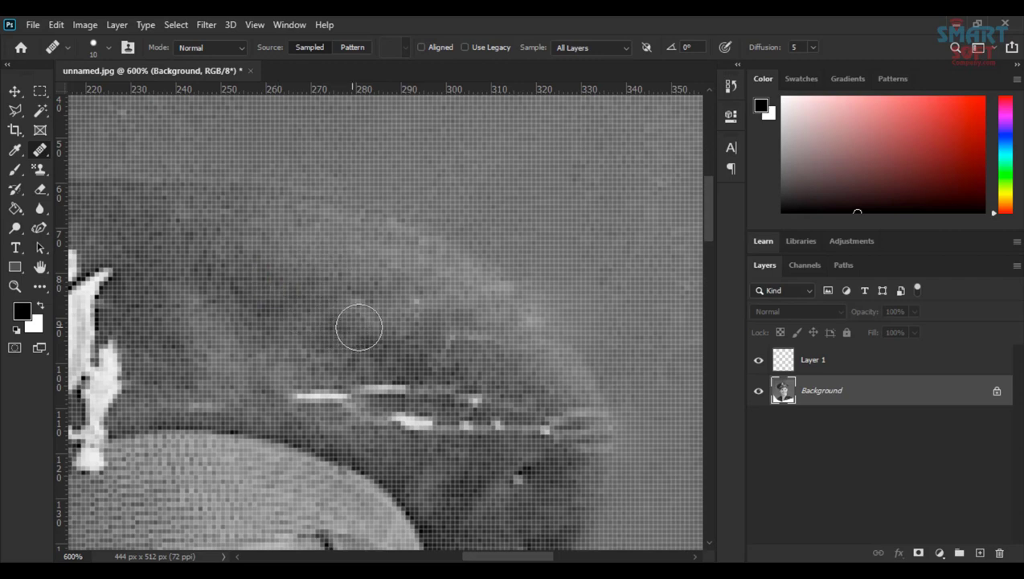
left_click(419, 300)
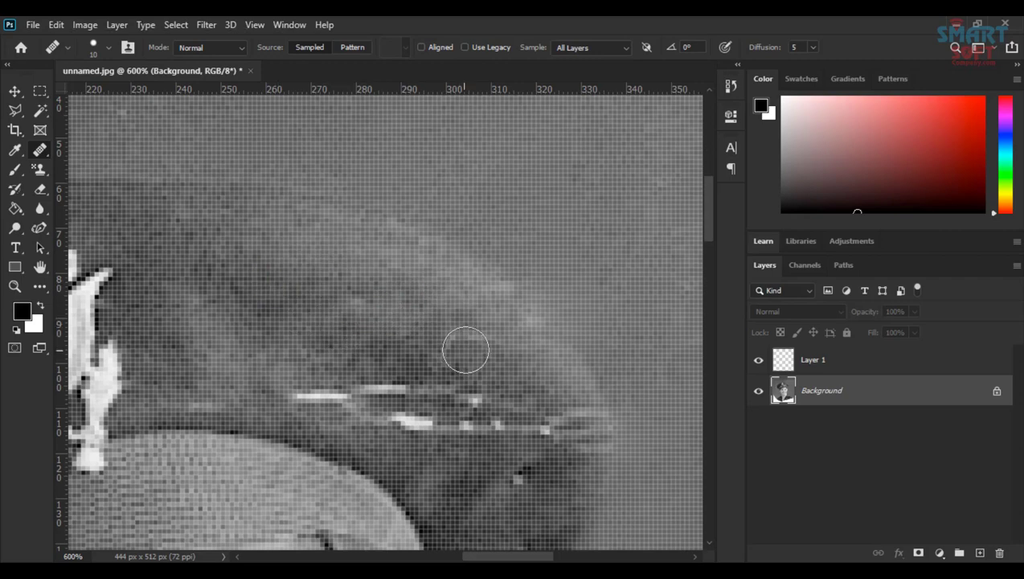
Sample dark fabric above the woven band and heal the upper strand of the lower scratch on the cap's right side
right_click(268, 373, "alt")
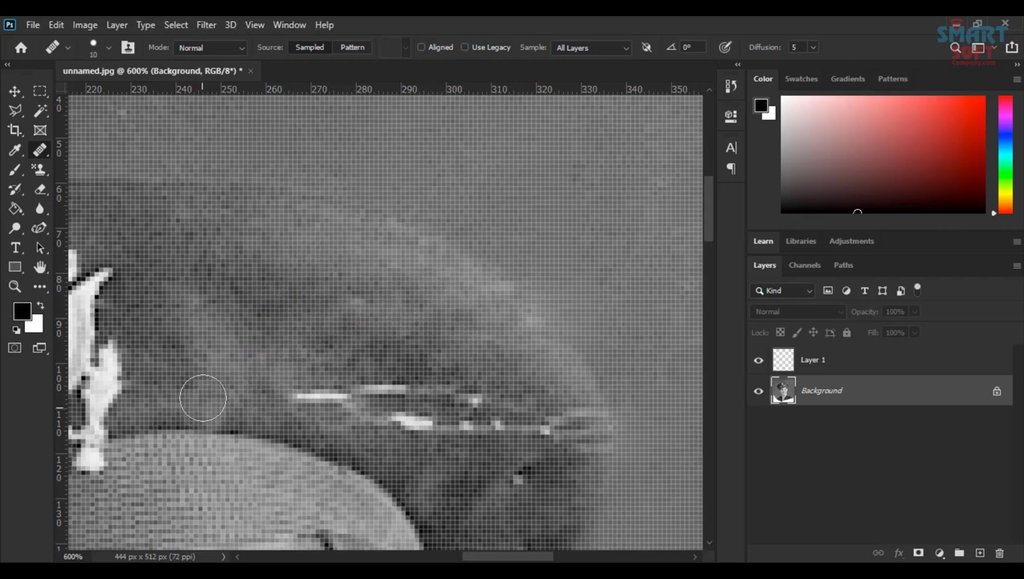
right_click(245, 382, "alt")
left_click(302, 394)
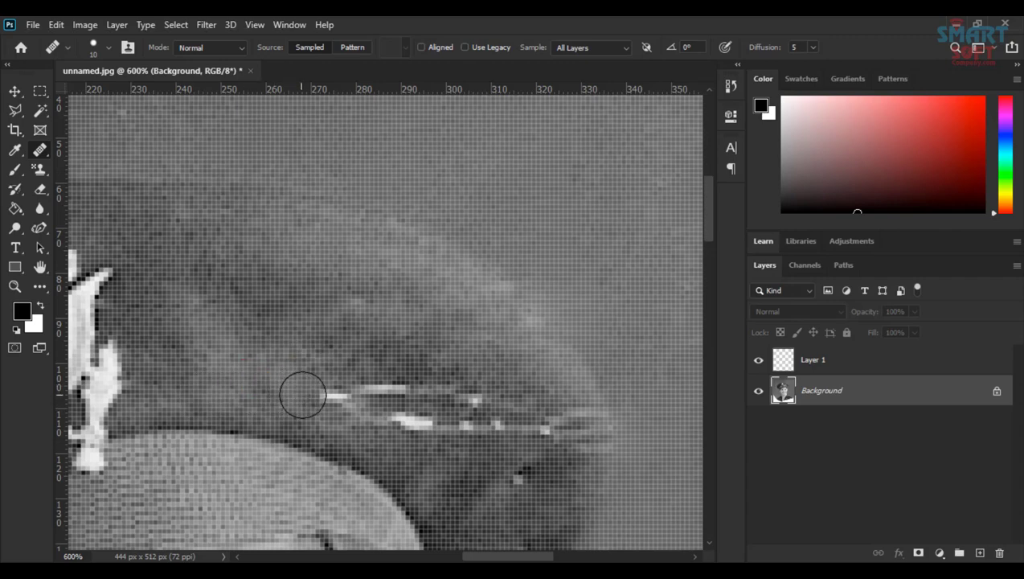
left_click_drag(327, 393, 365, 393)
left_click(392, 398)
left_click(408, 422, "alt")
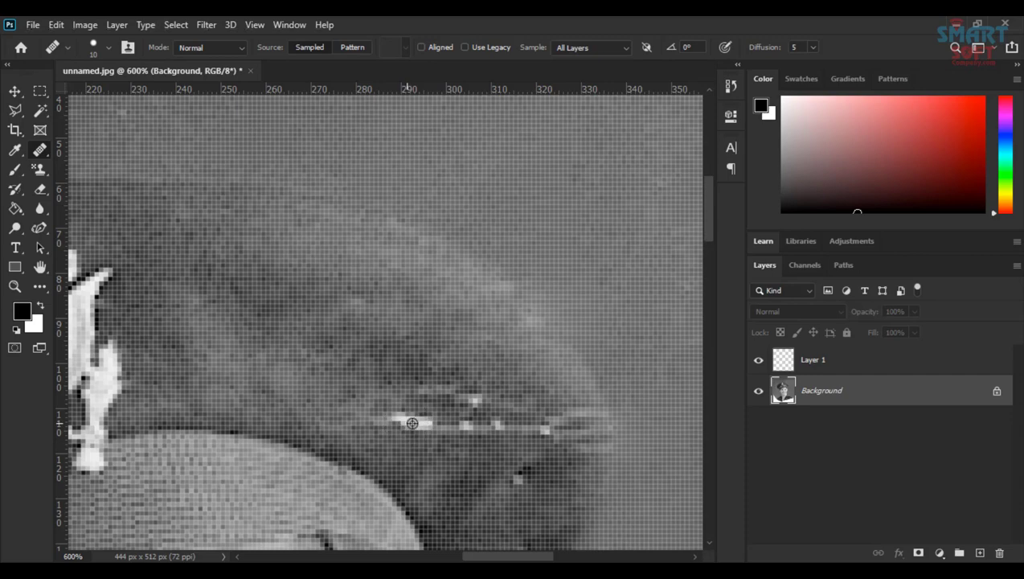
Heal the lower strand of white dashes and the nearby specks toward the cap's right edge
mouse_move(420, 417)
left_mouse_down()
mouse_move(381, 430)
mouse_move(397, 416)
mouse_move(469, 426)
mouse_move(474, 414)
mouse_move(411, 388)
mouse_move(517, 409)
left_mouse_up()
left_click(512, 425)
left_click(560, 432)
left_click(533, 484)
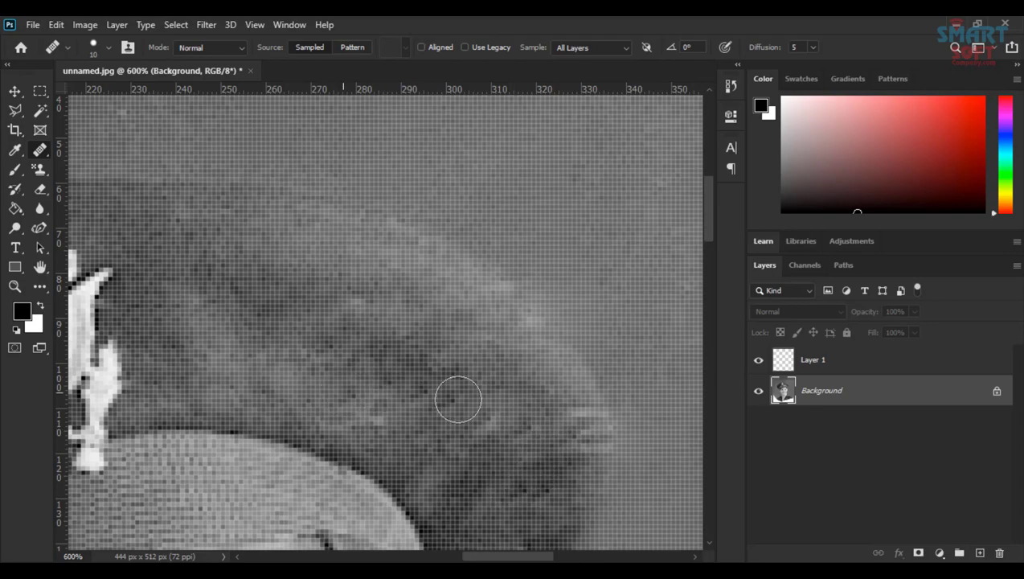
Reduce the Healing Brush to 7 px and heal the fine cracks crossing the cap's woven band, strap and visor
left_click_drag(452, 325, 435, 136)
left_click_drag(474, 389, 700, 518)
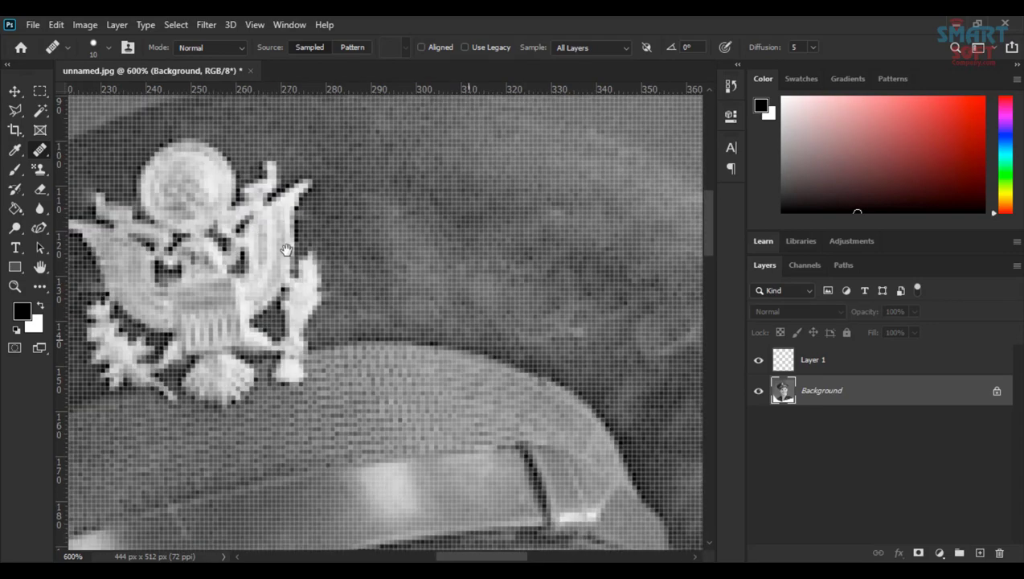
left_click_drag(251, 231, 423, 247)
left_click_drag(287, 301, 402, 112)
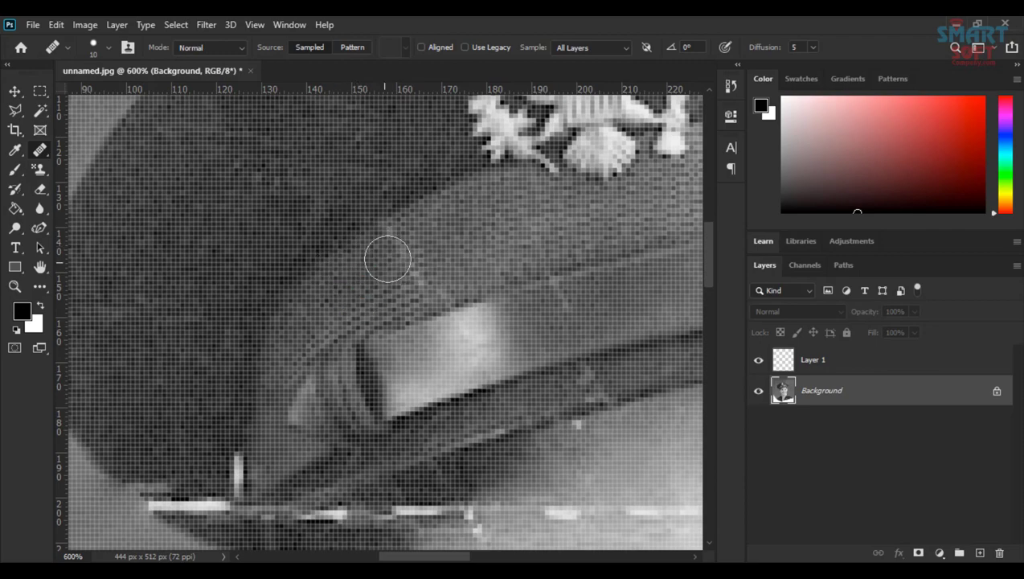
left_click_drag(365, 292, 89, 360)
left_click_drag(687, 262, 451, 270)
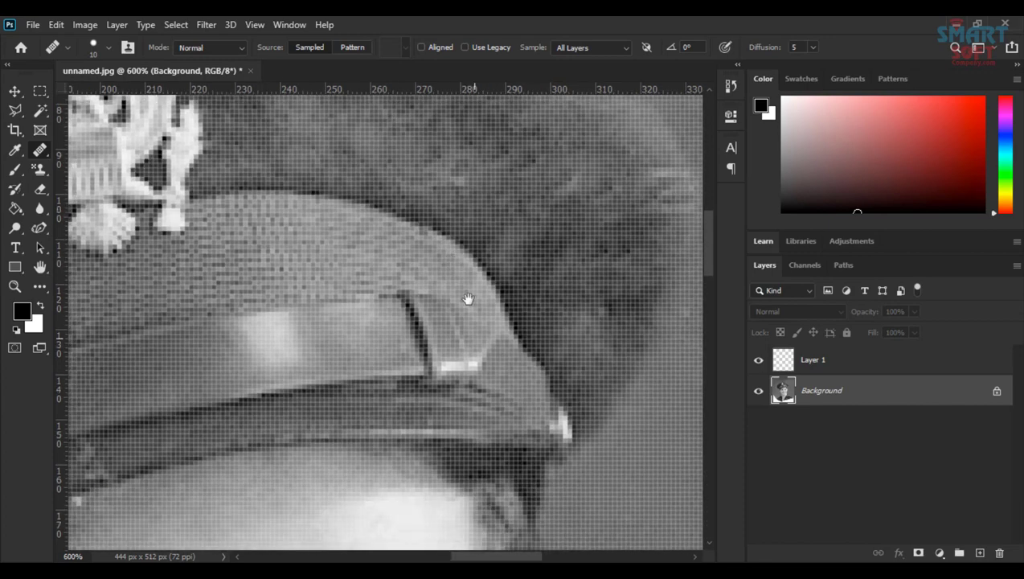
left_click_drag(508, 338, 620, 322)
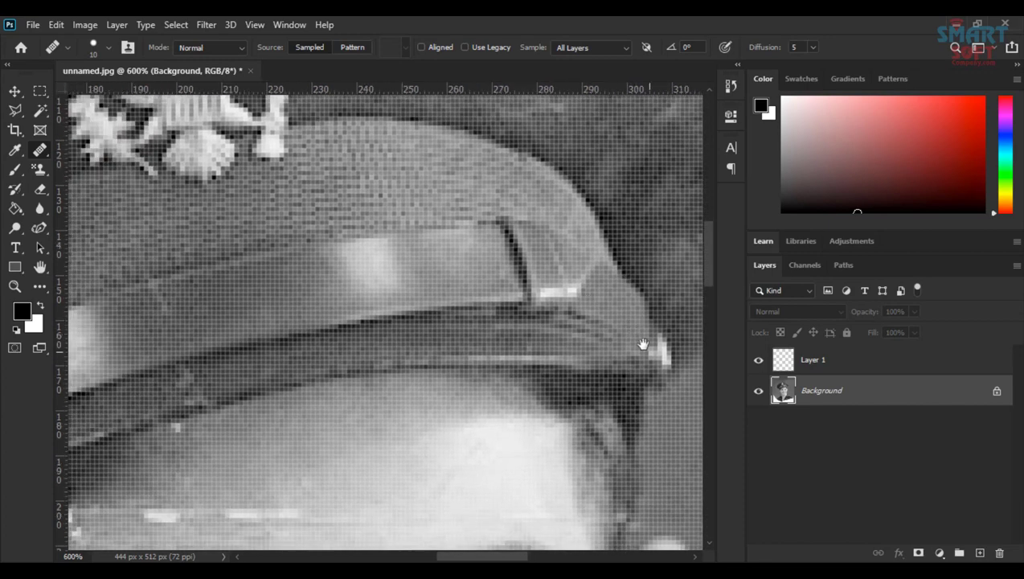
right_click(625, 322, "alt")
scroll(462, 302, "left", 4)
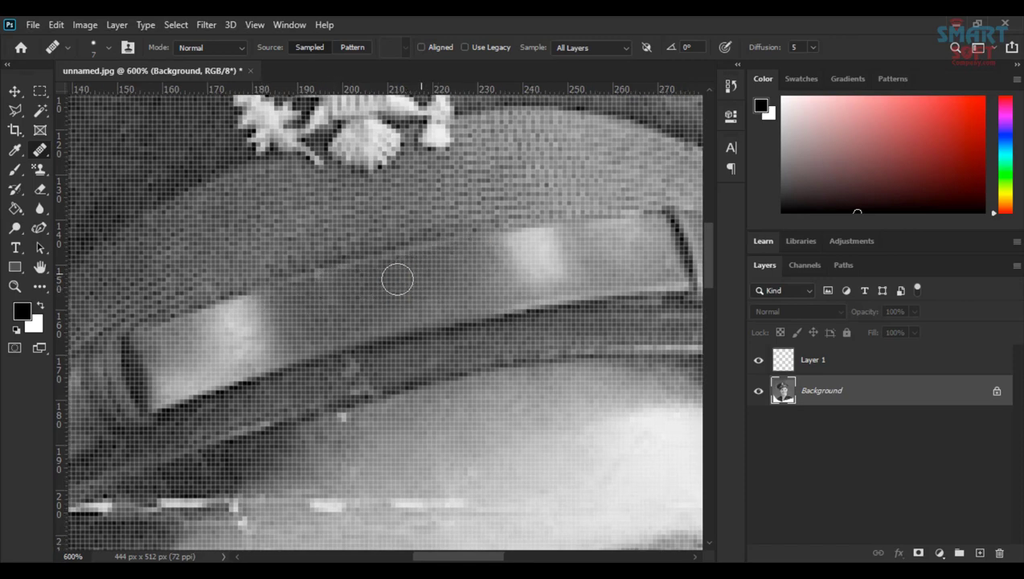
left_click_drag(295, 342, 368, 283)
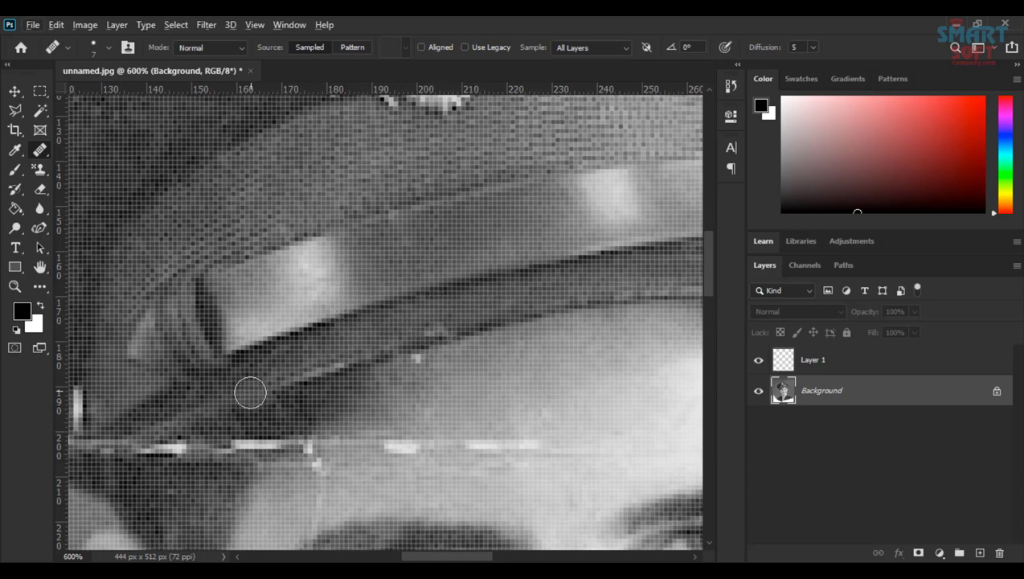
Heal the thick white tear and the vertical white mark at the cap's lower-left edge, beside the visor's end
mouse_move(320, 344)
left_mouse_down()
mouse_move(430, 302)
mouse_move(461, 341)
left_mouse_up()
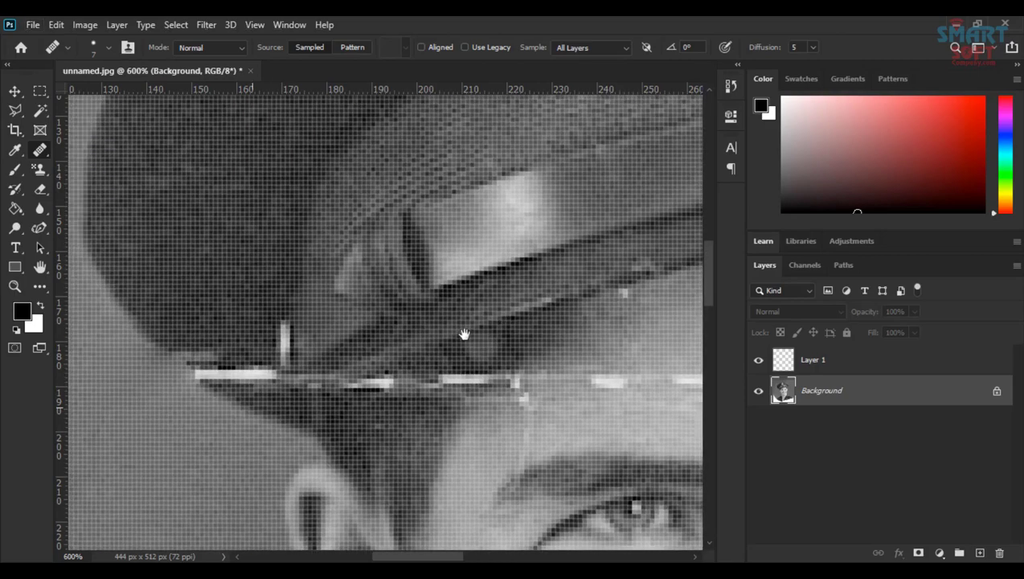
key("ctrl+plus")
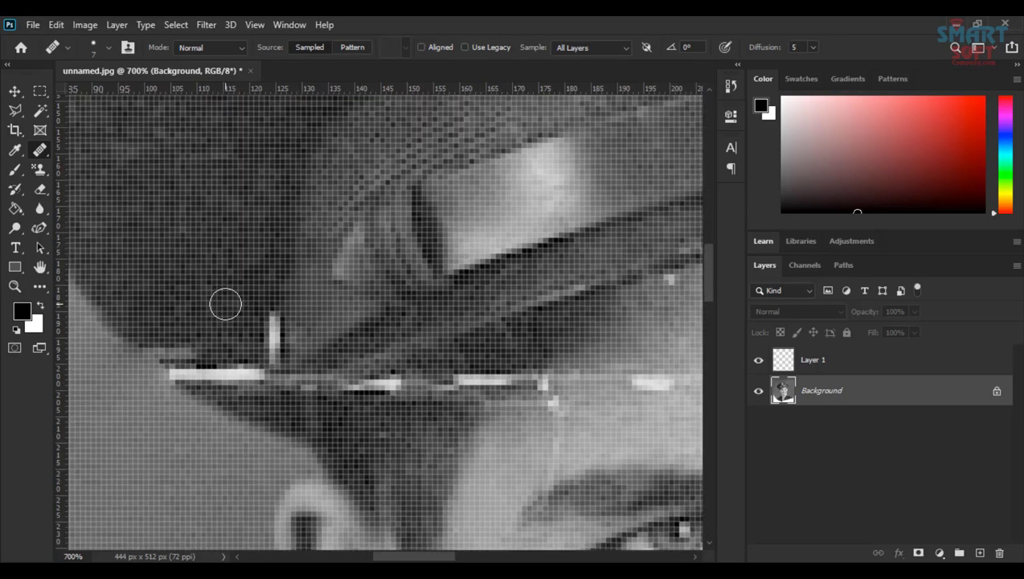
mouse_move(217, 294)
left_mouse_down()
mouse_move(293, 242)
mouse_move(295, 253)
mouse_move(323, 251)
left_mouse_up()
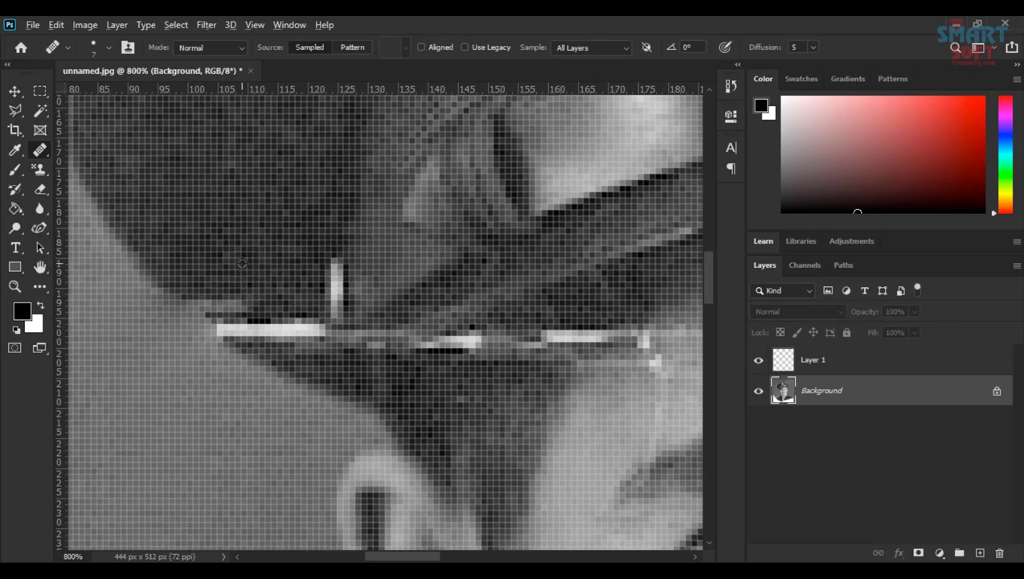
mouse_move(230, 294)
left_mouse_down()
mouse_move(222, 297)
mouse_move(257, 330)
mouse_move(323, 350)
mouse_move(321, 275)
left_mouse_up()
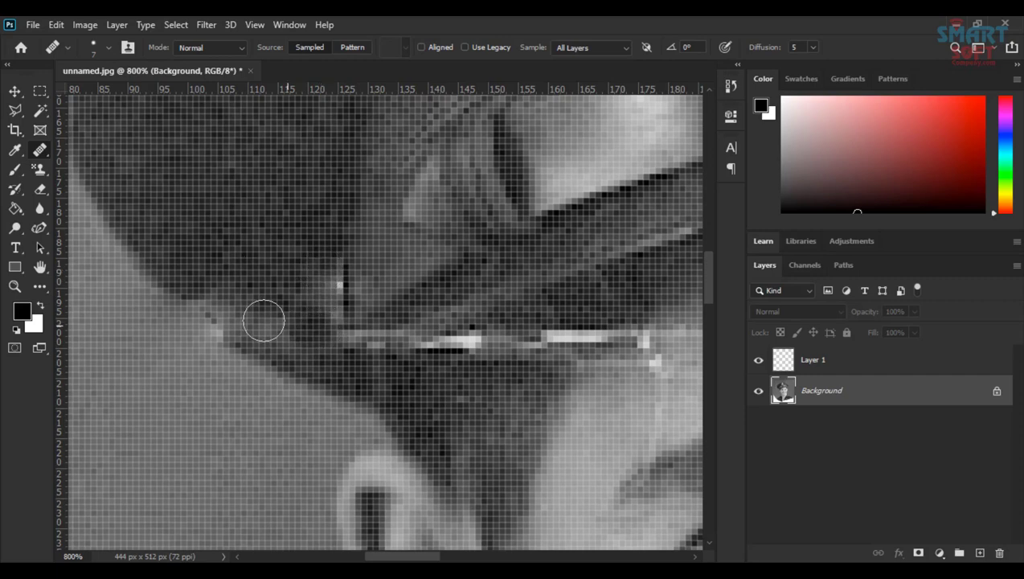
left_click(219, 308)
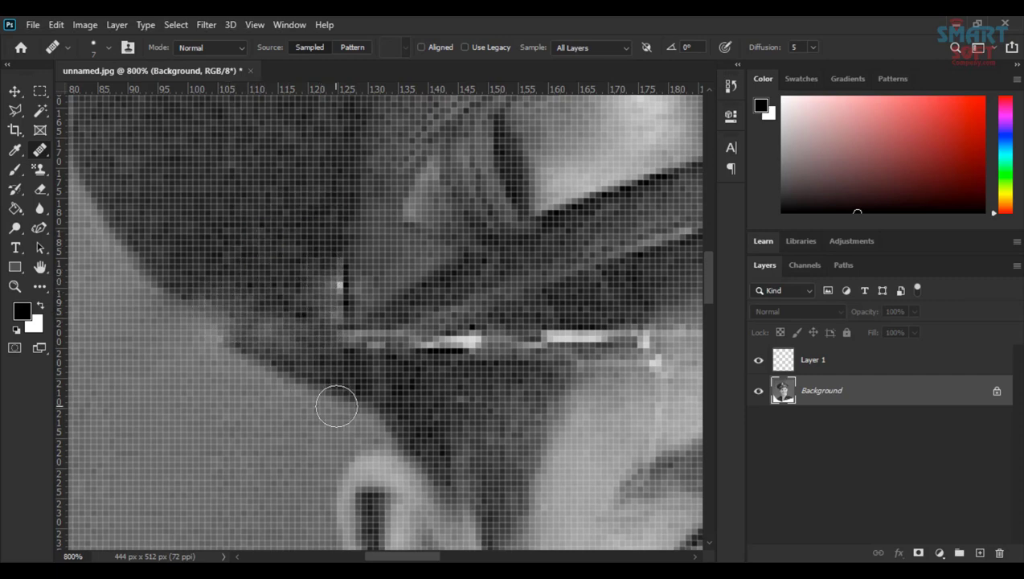
Sample dark fabric next to the visor's left end and heal the leftover bright speck of the vertical mark
left_click_drag(314, 373, 205, 236)
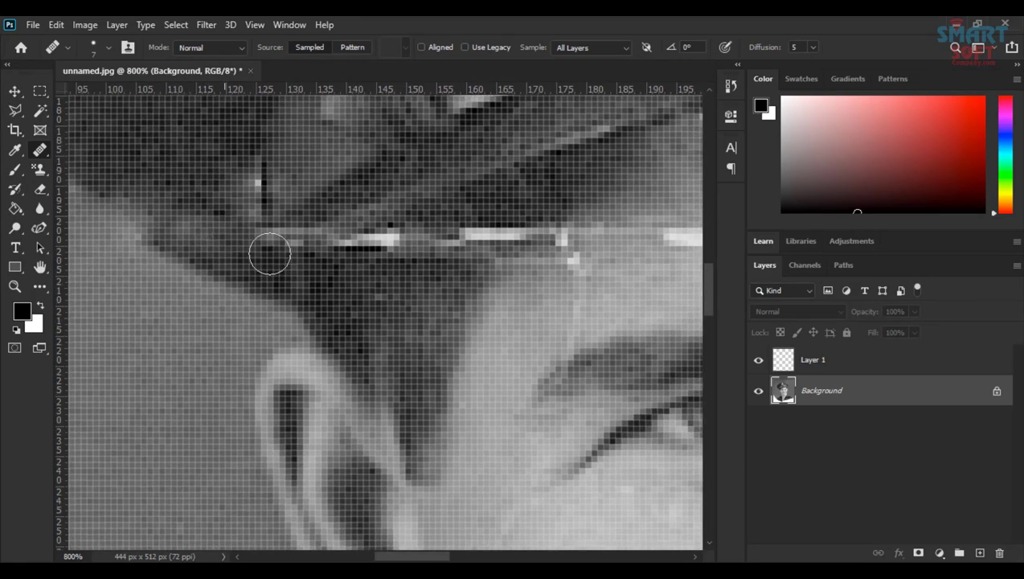
left_click(241, 189, "alt")
left_click(253, 187)
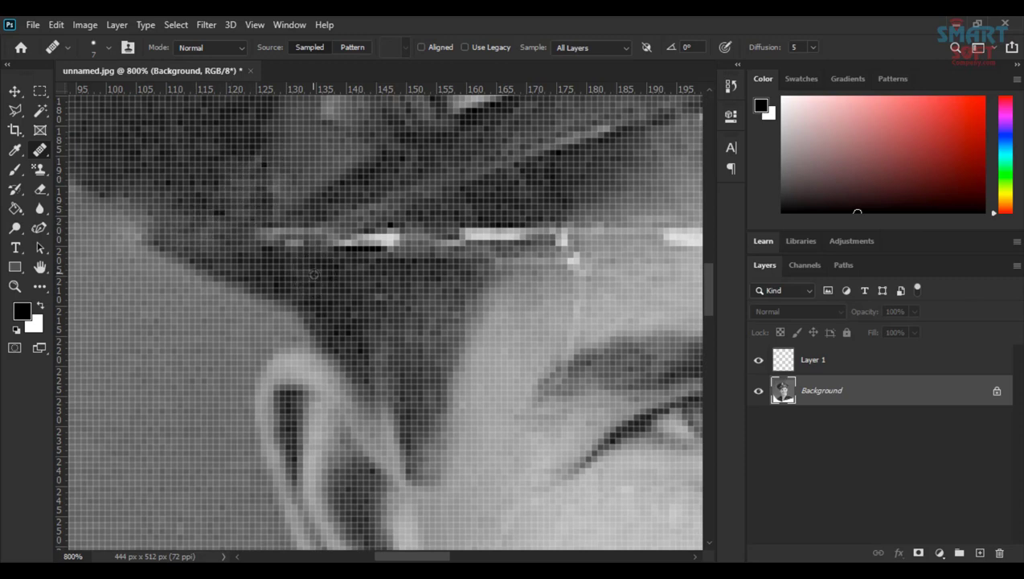
Heal the horizontal white scratch through the dark hair under the visor, above the left ear in the picture
mouse_move(279, 240)
left_mouse_down()
mouse_move(304, 230)
mouse_move(263, 238)
left_mouse_up()
left_click(328, 243)
key("ctrl+z")
left_click_drag(460, 265, 280, 311)
mouse_move(330, 282)
left_mouse_down()
mouse_move(250, 303)
mouse_move(247, 292)
mouse_move(212, 311)
mouse_move(204, 292)
mouse_move(196, 321)
mouse_move(252, 315)
left_mouse_up()
mouse_move(241, 358)
left_mouse_down()
mouse_move(210, 315)
mouse_move(165, 290)
left_mouse_up()
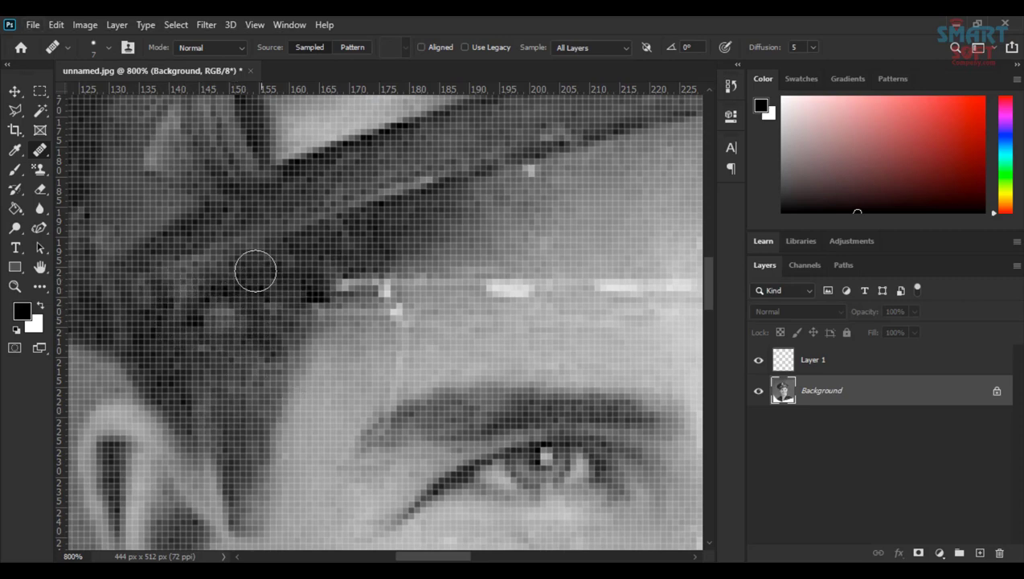
Check the repaired cap at lower magnification and heal the white speck on the forehead just under the visor
key("ctrl+minus")
key("ctrl+minus")
key("ctrl+minus")
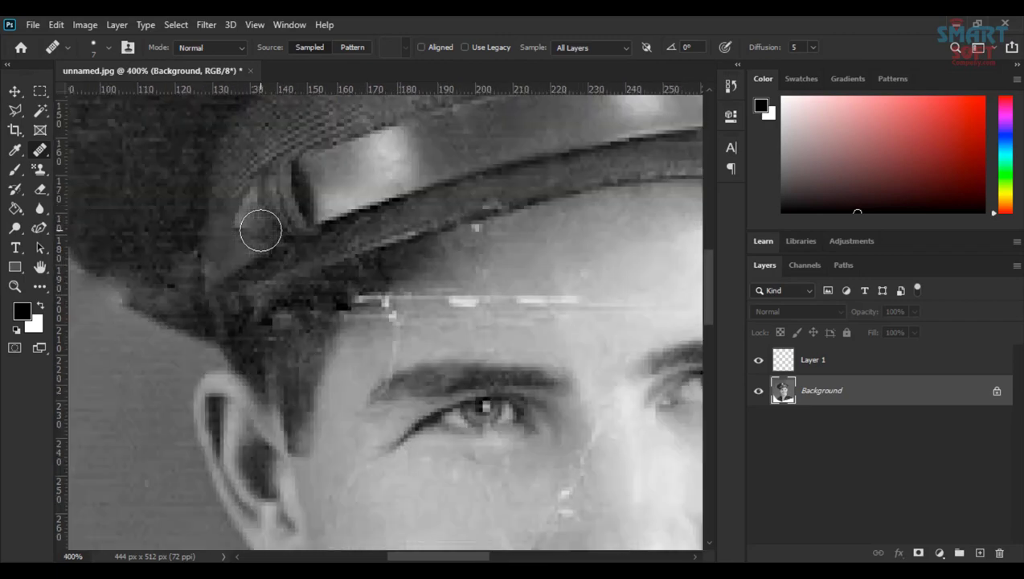
key("ctrl+minus")
key("ctrl+minus")
key("ctrl+minus")
key("ctrl+plus")
key("ctrl+plus")
key("ctrl+plus")
key("ctrl+plus")
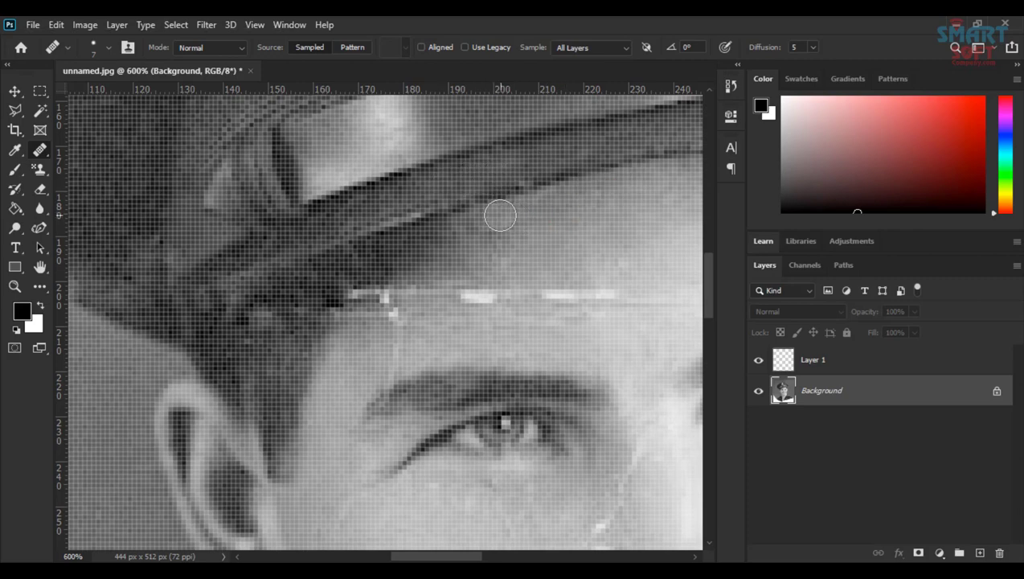
Switch to the Spot Healing Brush and reduce its size to 14 px for the forehead scratches
right_click(46, 153)
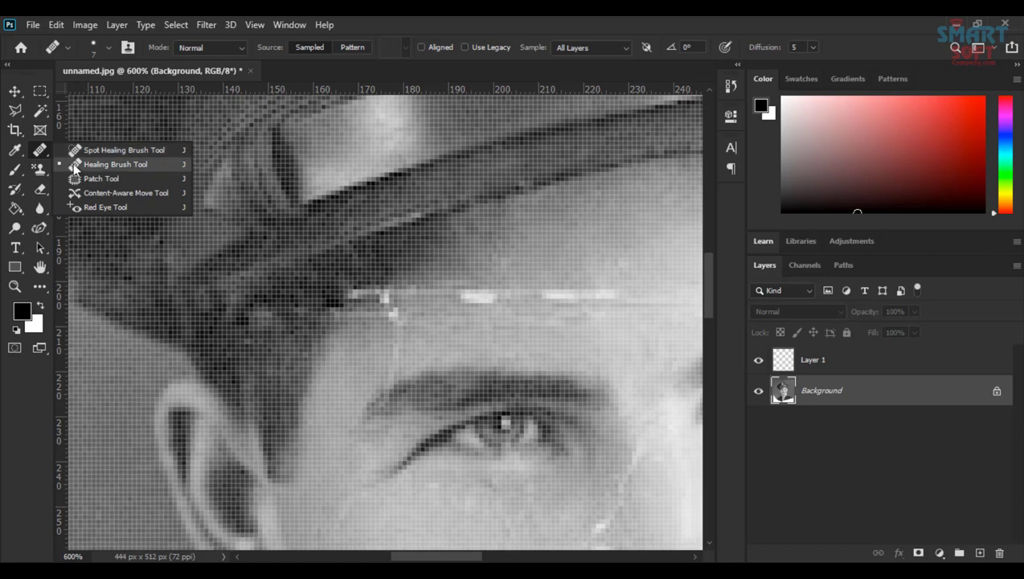
left_click(88, 151)
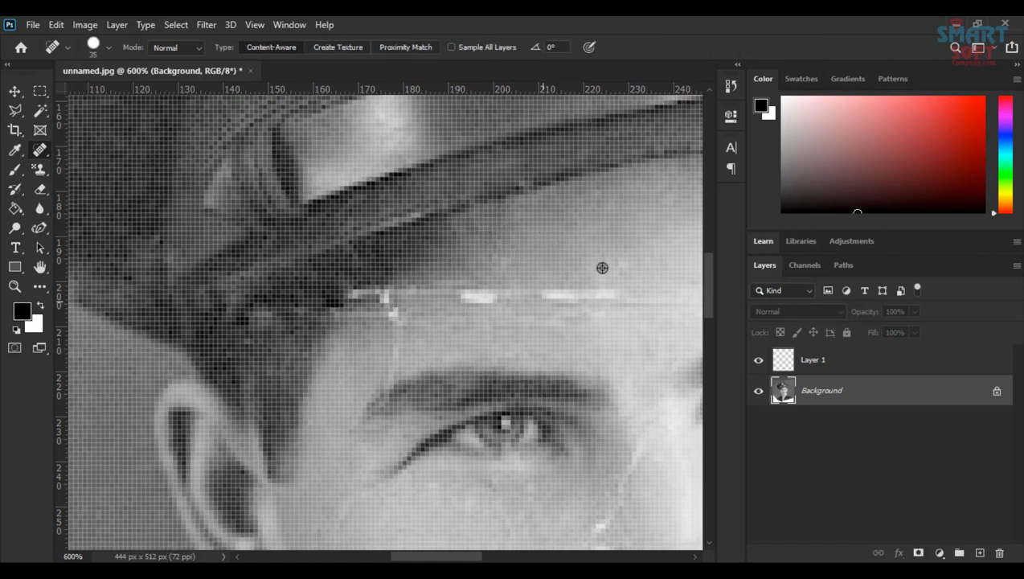
mouse_move(617, 257)
left_mouse_down()
mouse_move(568, 261)
mouse_move(368, 165)
mouse_move(446, 190)
left_mouse_up()
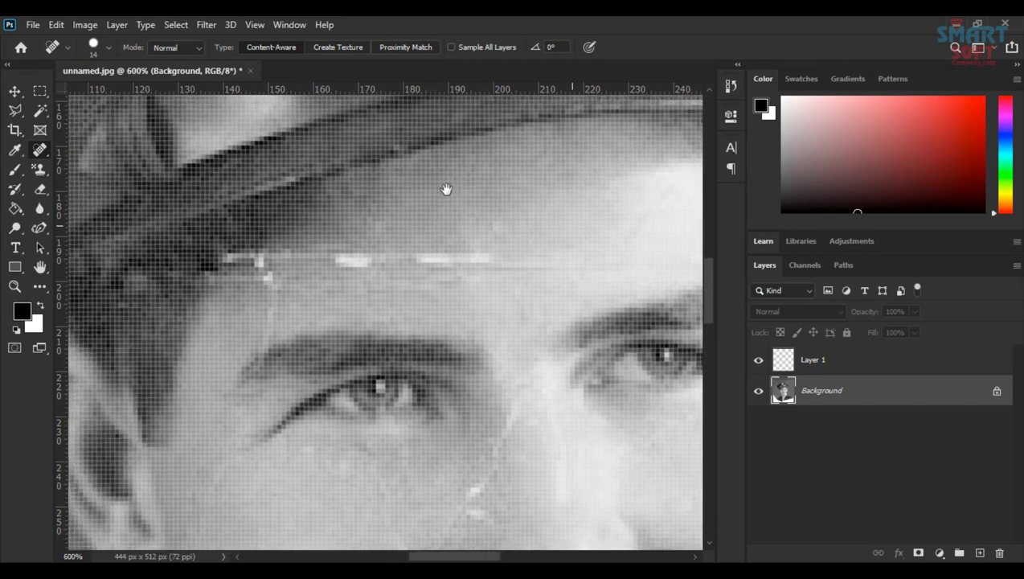
Reduce the Spot Healing Brush to 6 px and heal the bright white dashes across the forehead and the crooked scratch at the temple
left_click_drag(492, 222, 473, 222)
mouse_move(384, 252)
left_mouse_down()
mouse_move(460, 270)
mouse_move(346, 261)
left_mouse_up()
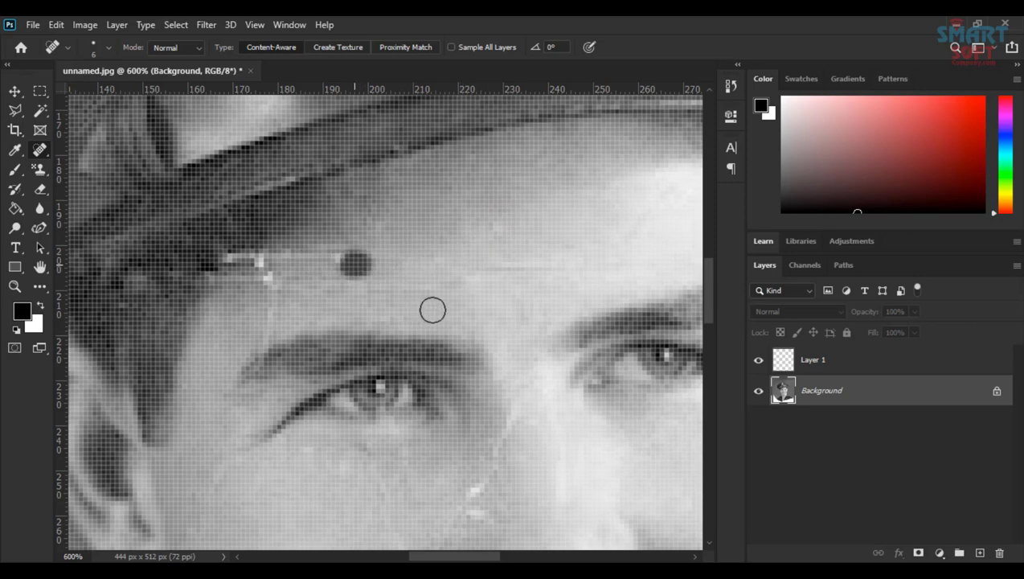
mouse_move(282, 260)
left_mouse_down()
mouse_move(251, 264)
mouse_move(257, 282)
left_mouse_up()
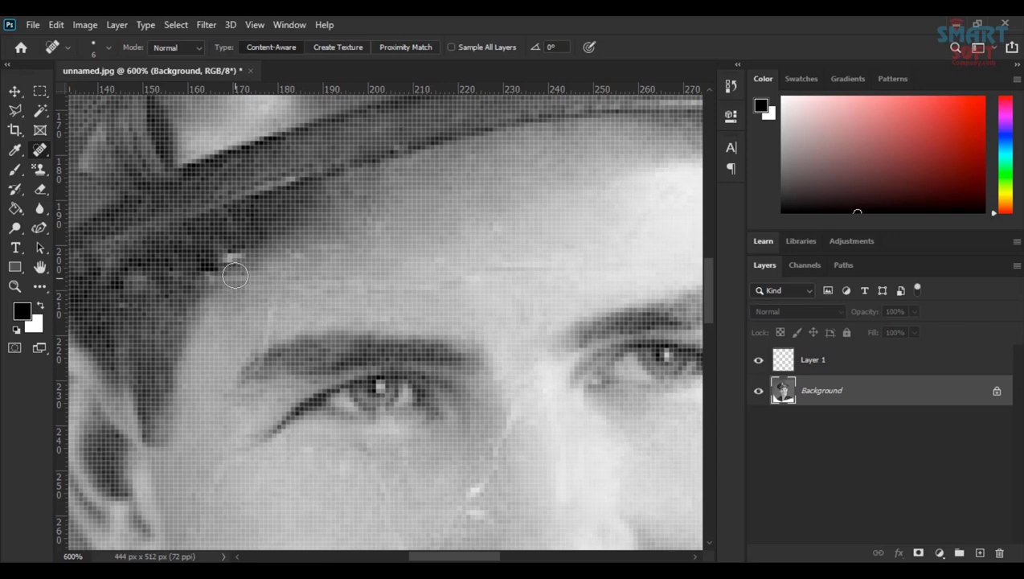
Heal the faint remains of the horizontal scratch along the forehead, from the hairline to above the nose
mouse_move(245, 279)
left_mouse_down()
mouse_move(377, 251)
mouse_move(460, 284)
mouse_move(434, 276)
left_mouse_up()
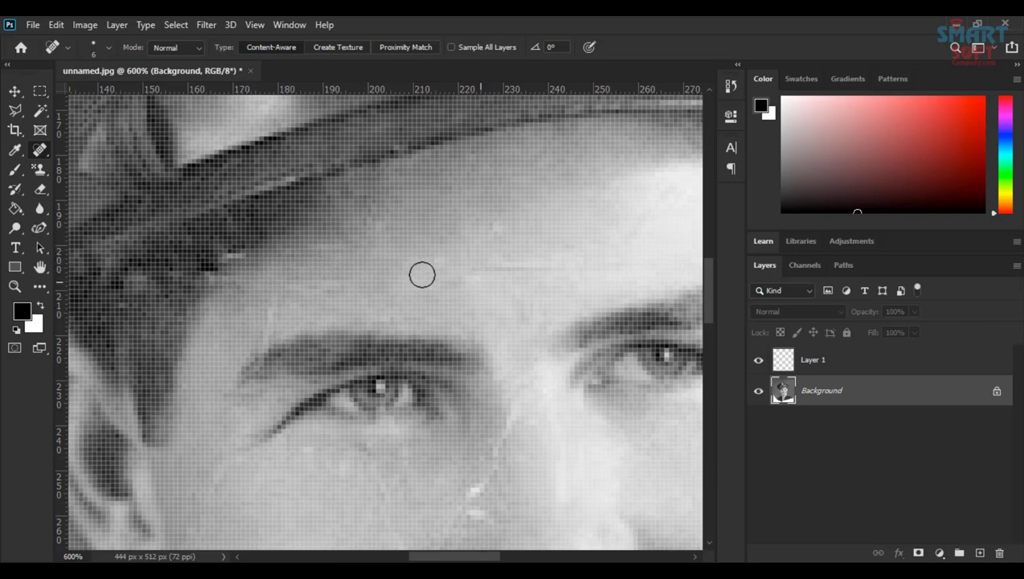
left_click(347, 244)
left_click_drag(494, 256, 582, 250)
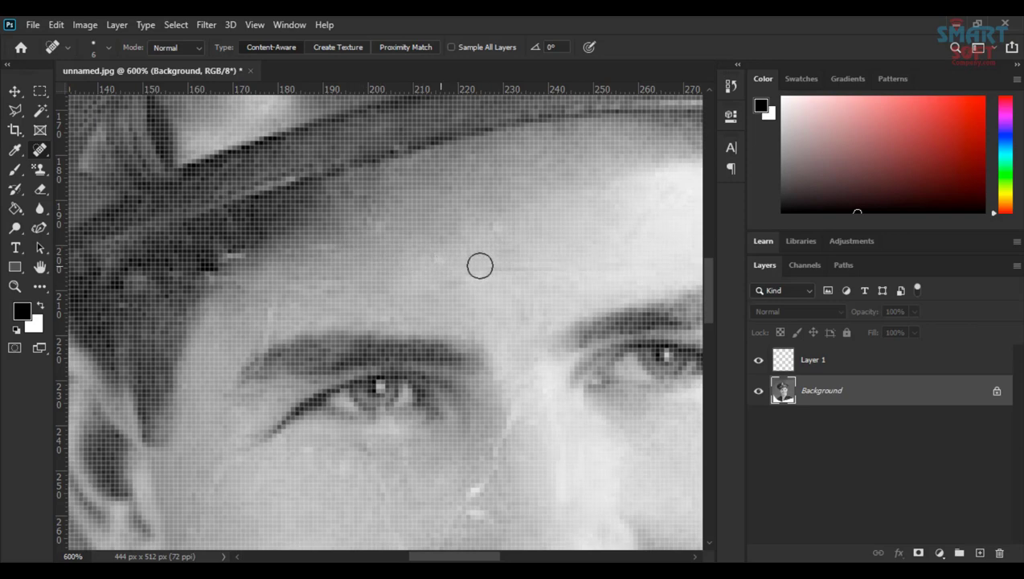
Heal the white specks and thin scratch running down the side of the nose, up to the nose bridge
mouse_move(485, 223)
left_mouse_down()
mouse_move(174, 265)
mouse_move(298, 181)
mouse_move(226, 193)
mouse_move(393, 141)
mouse_move(434, 187)
mouse_move(344, 163)
mouse_move(337, 190)
mouse_move(354, 193)
mouse_move(376, 138)
left_mouse_up()
mouse_move(474, 247)
left_mouse_down()
mouse_move(497, 365)
mouse_move(551, 352)
left_mouse_up()
mouse_move(380, 364)
left_mouse_down()
mouse_move(207, 423)
mouse_move(419, 290)
mouse_move(432, 260)
left_mouse_up()
left_click_drag(410, 307, 409, 338)
left_click(409, 339)
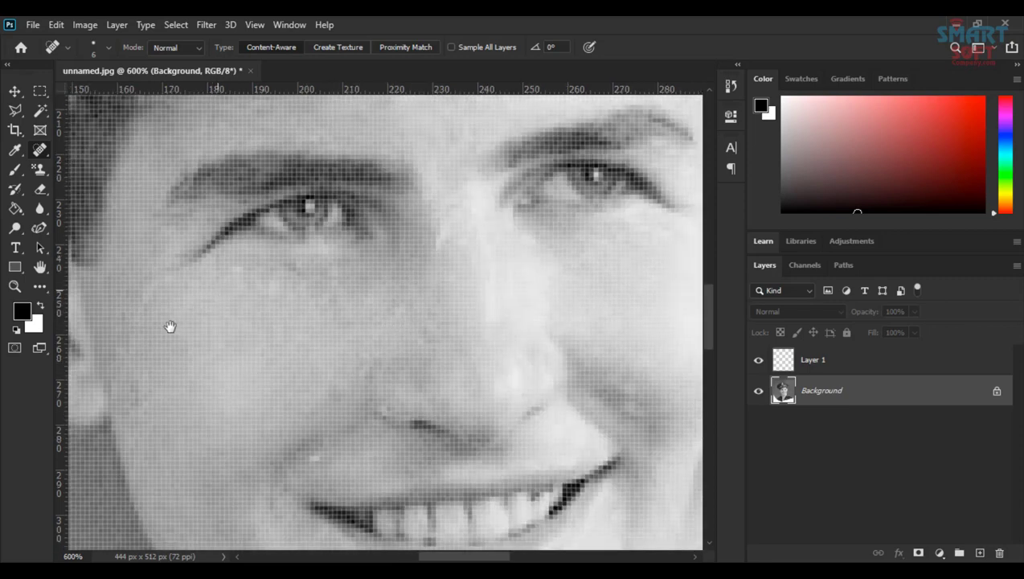
left_click_drag(176, 323, 122, 365)
left_click(398, 261)
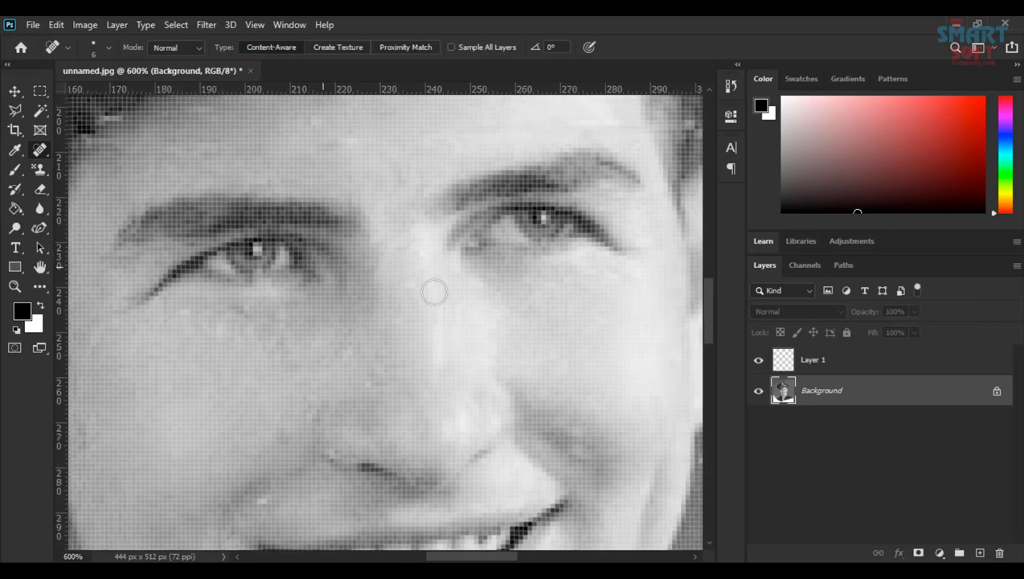
left_click_drag(249, 295, 316, 303)
key("ctrl+z")
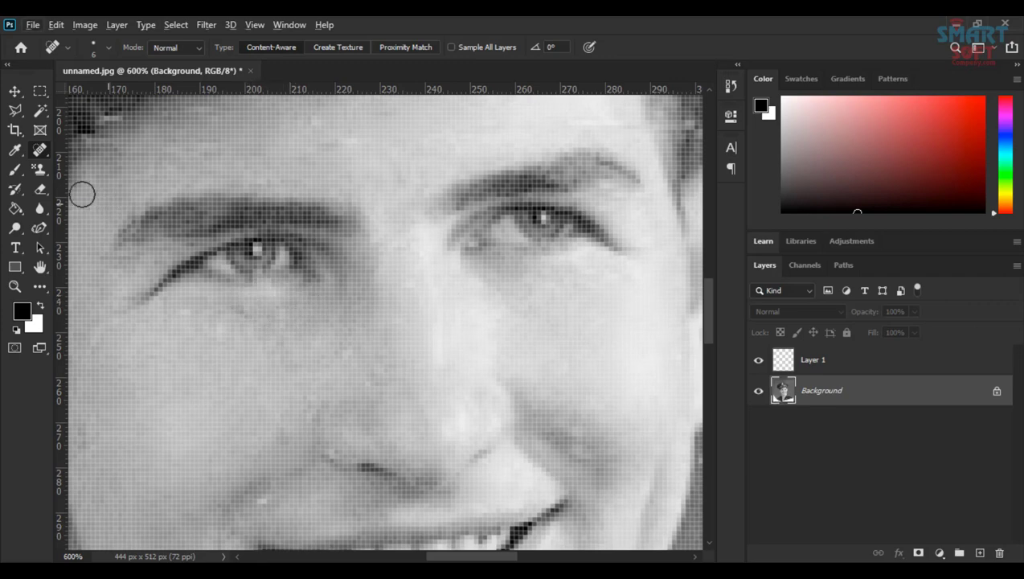
left_click(40, 169)
left_click(65, 167)
left_click_drag(246, 340, 206, 334)
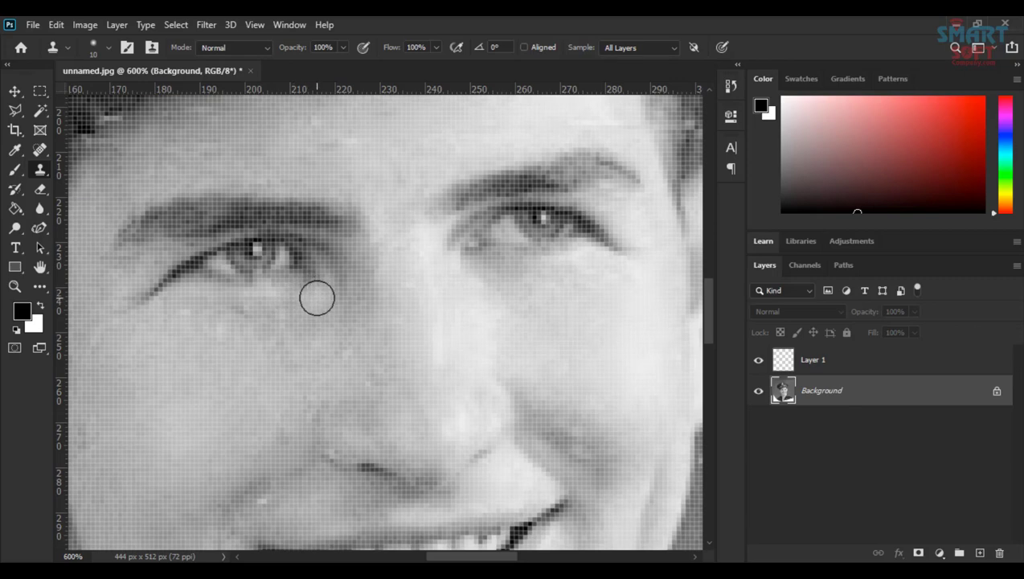
mouse_move(443, 281)
left_mouse_down()
mouse_move(135, 290)
mouse_move(163, 263)
left_mouse_up()
left_click_drag(231, 308, 309, 238)
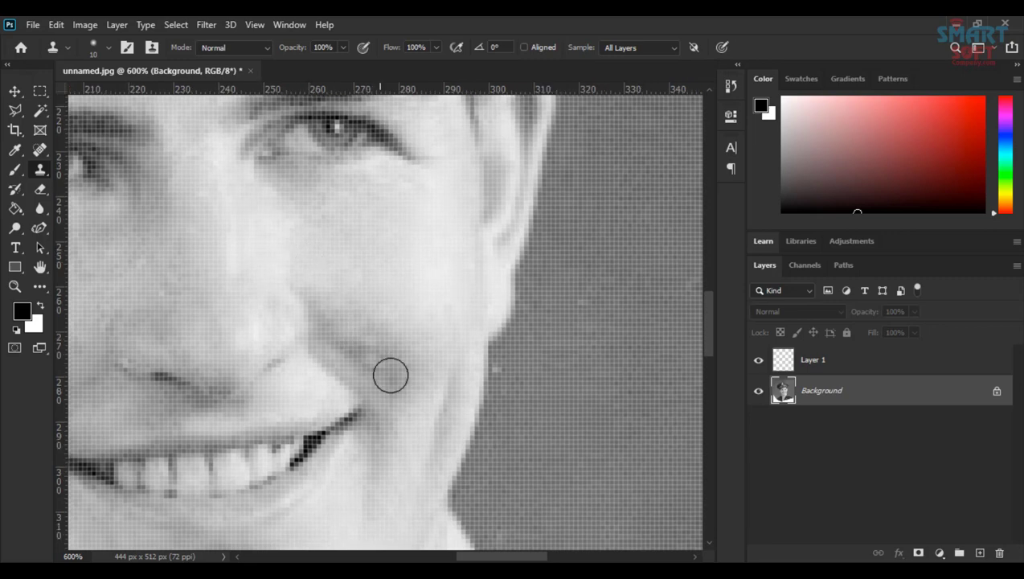
left_click(39, 150)
left_click(114, 162)
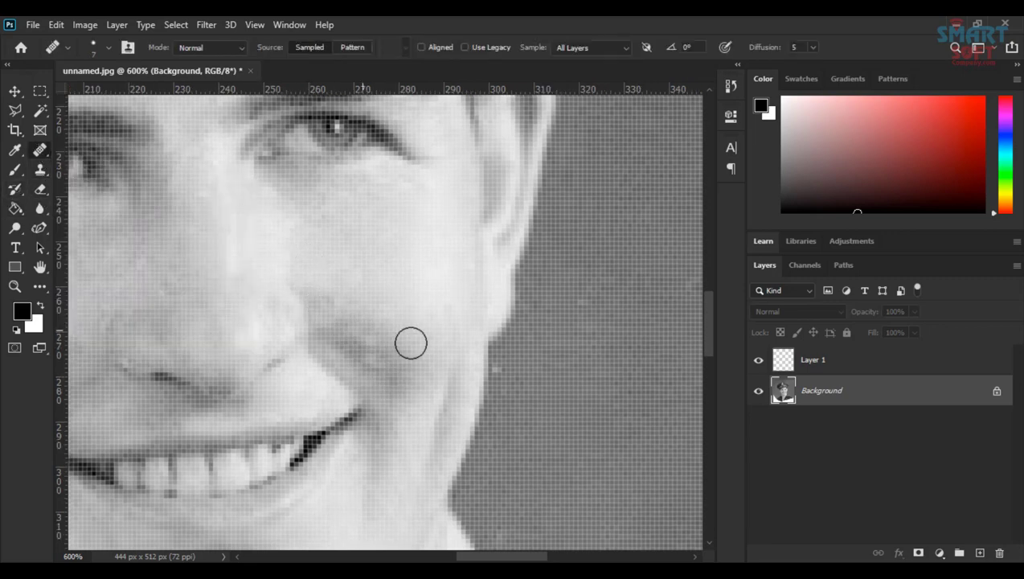
left_click(45, 150)
left_click(114, 147)
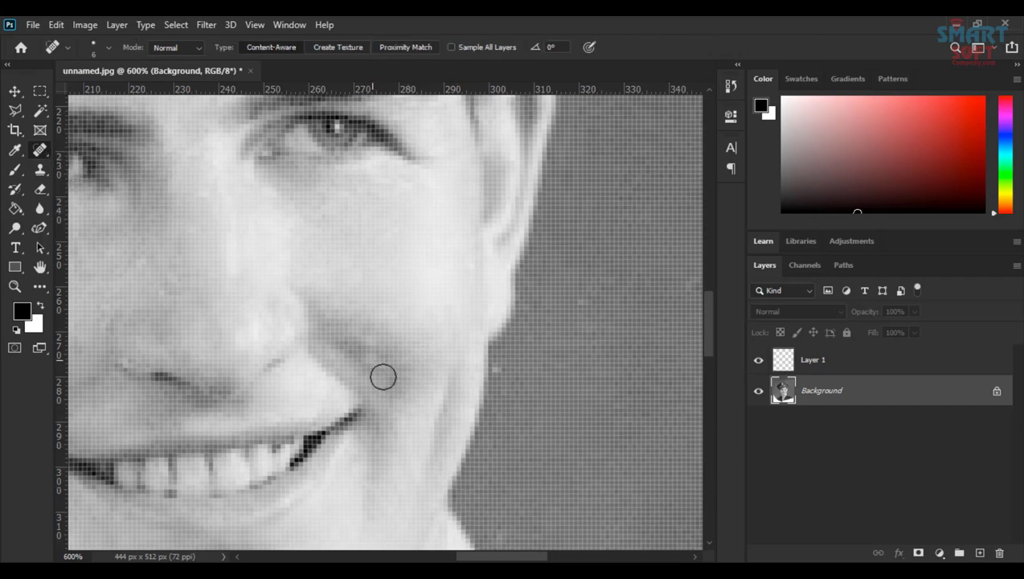
Heal the mark on the cheek fold beside the smile and the white speck above the mouth's left corner in the picture
left_click(368, 342)
scroll(650, 268, "left", 5)
scroll(572, 282, "down", 2)
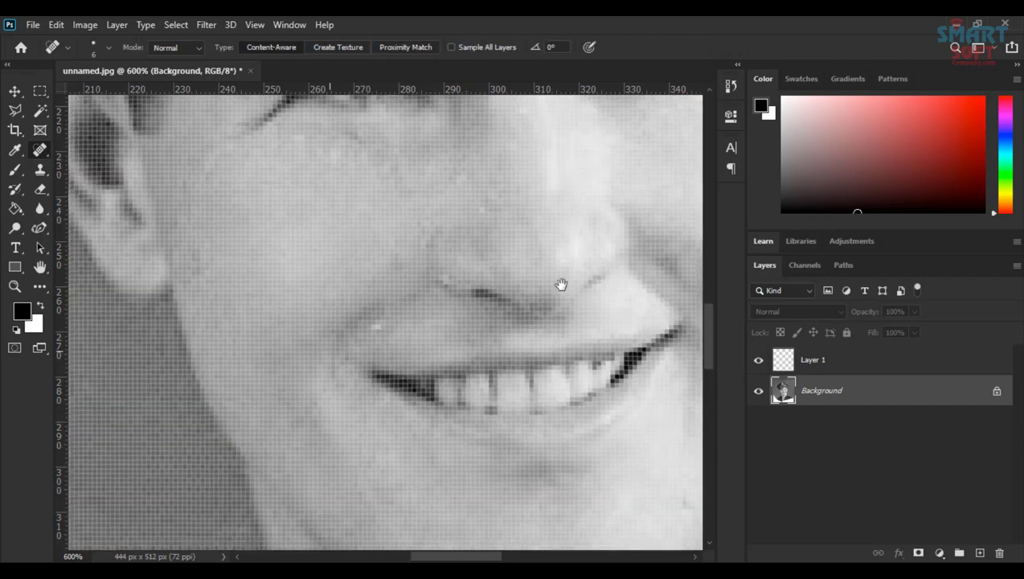
left_click(402, 307, "alt")
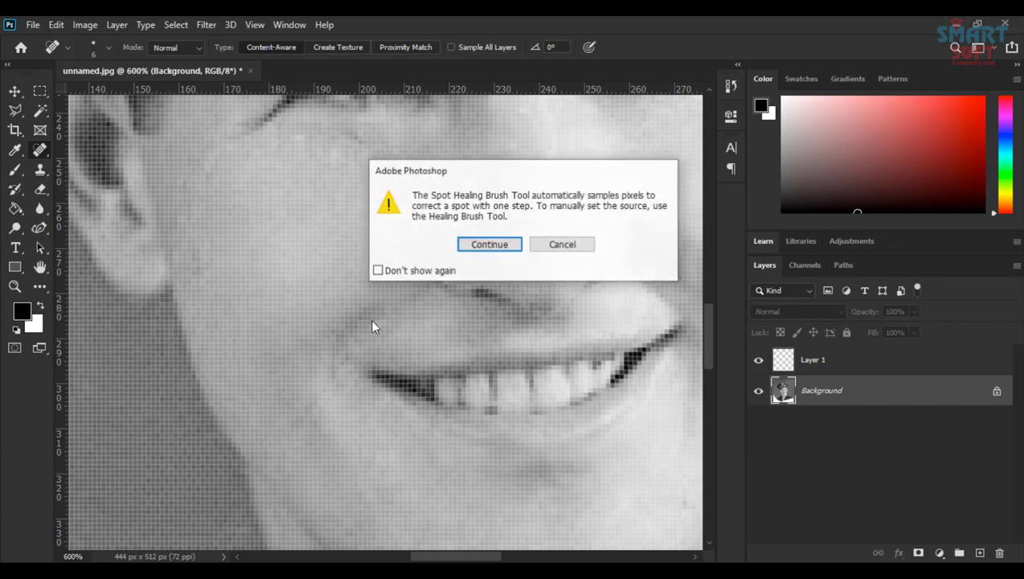
left_click(561, 246)
left_click(379, 327)
Heal the speck at the edge of the nostril and the light speck on the backdrop beside the jaw, under the ear
mouse_move(281, 373)
left_mouse_down()
mouse_move(304, 274)
mouse_move(279, 244)
left_mouse_up()
mouse_move(366, 364)
left_mouse_down()
mouse_move(313, 290)
mouse_move(214, 292)
left_mouse_up()
left_click_drag(410, 251, 341, 307)
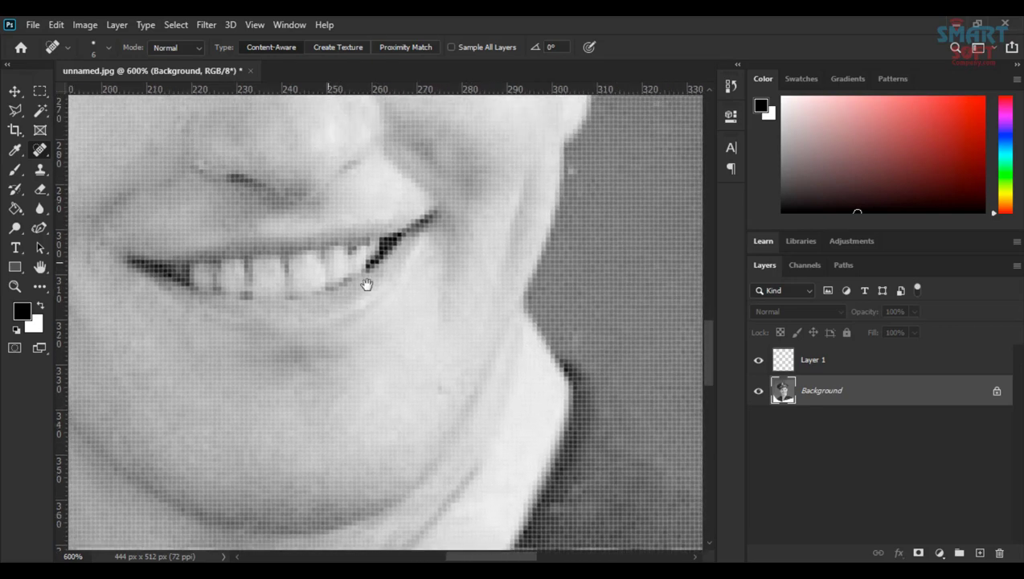
mouse_move(389, 208)
left_mouse_down()
mouse_move(468, 288)
mouse_move(494, 289)
left_mouse_up()
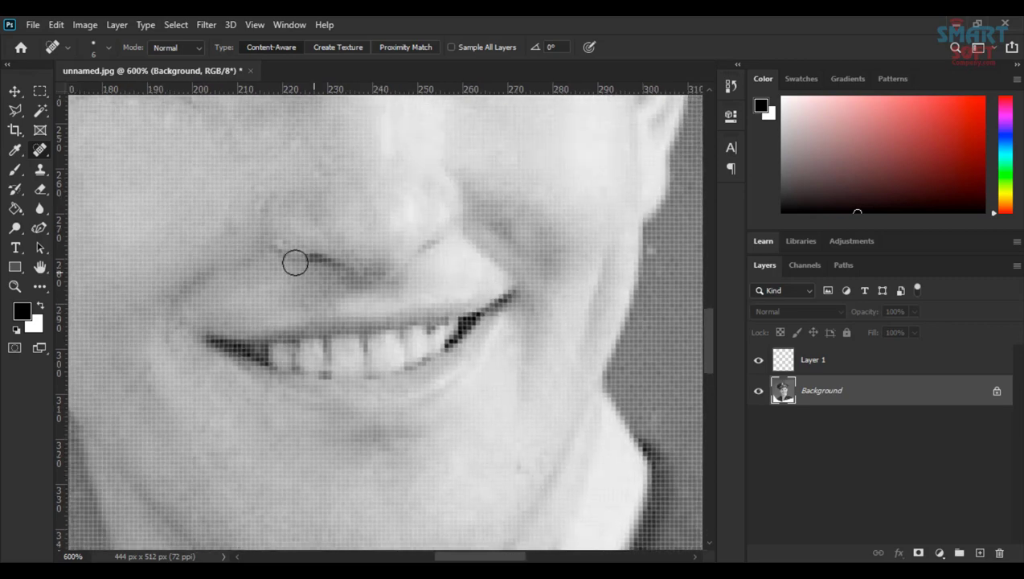
left_click(274, 249)
left_click_drag(396, 263, 341, 266)
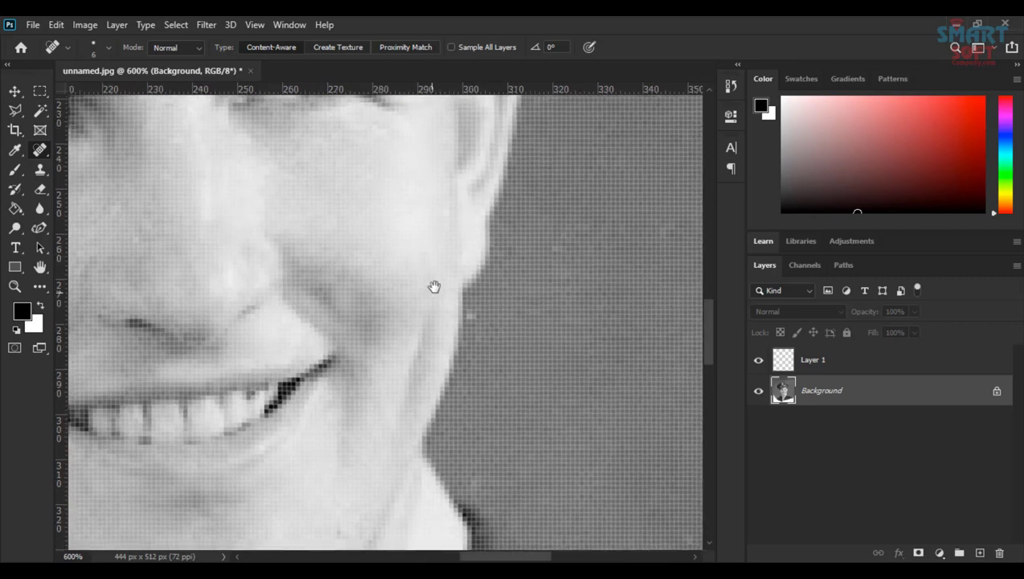
left_click_drag(435, 288, 379, 295)
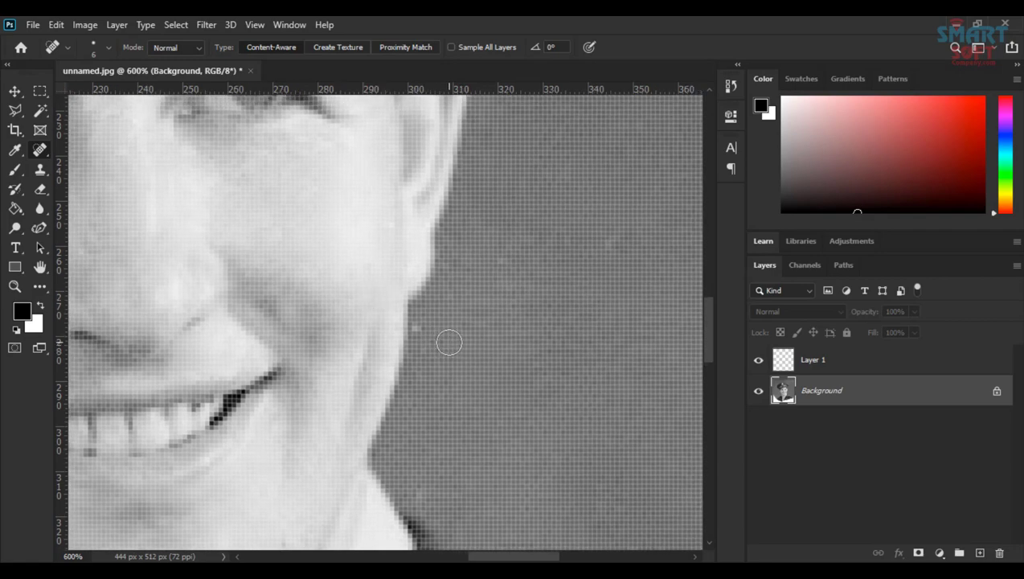
left_click(421, 329)
Heal the horizontal white scratch across the neck under the chin and its continuation over the shirt collar toward the jacket
left_click_drag(295, 348, 501, 144)
left_click_drag(403, 274, 482, 217)
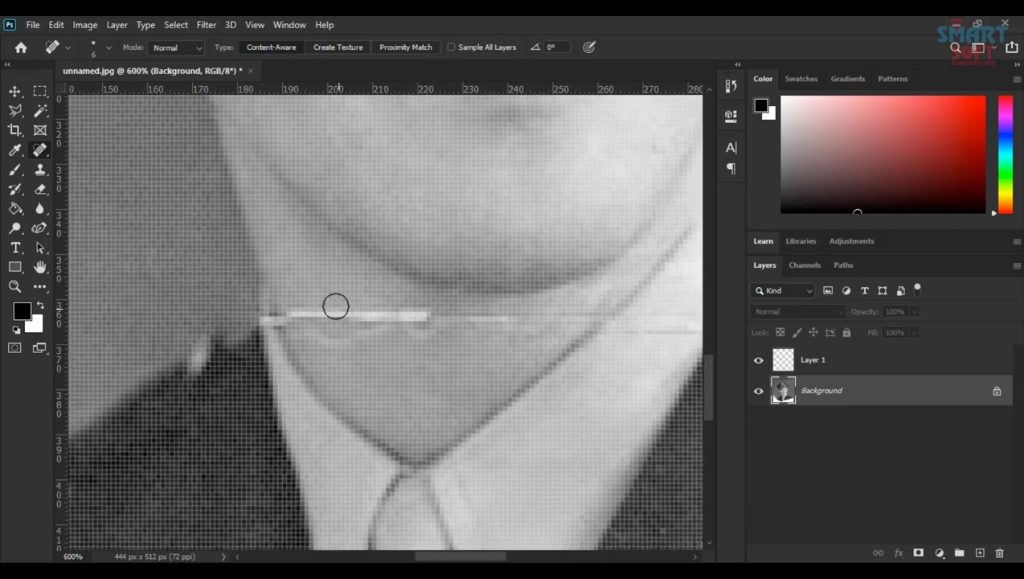
left_click(295, 254, "alt")
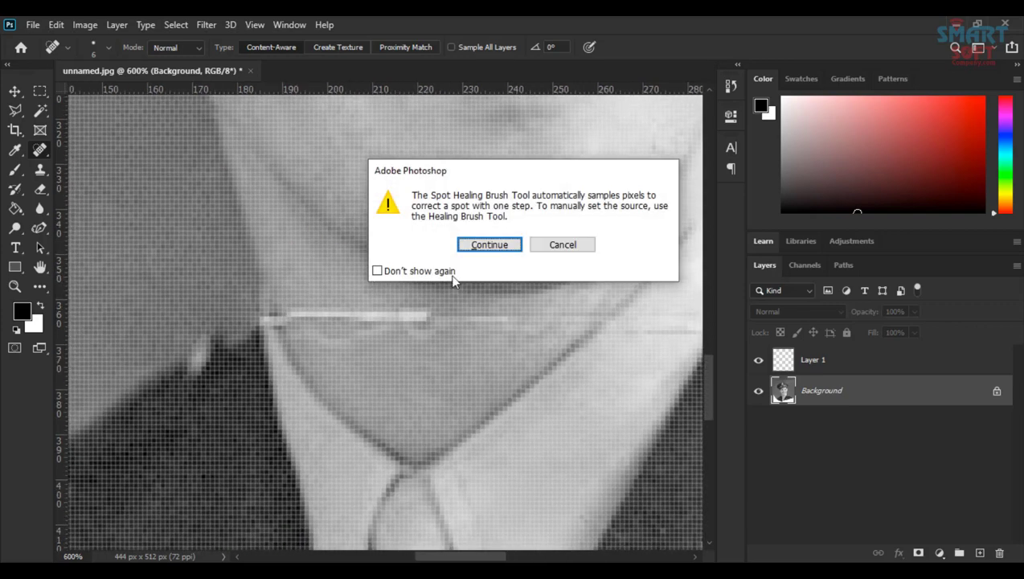
left_click(562, 250)
left_click_drag(286, 316, 408, 319)
left_click(278, 323)
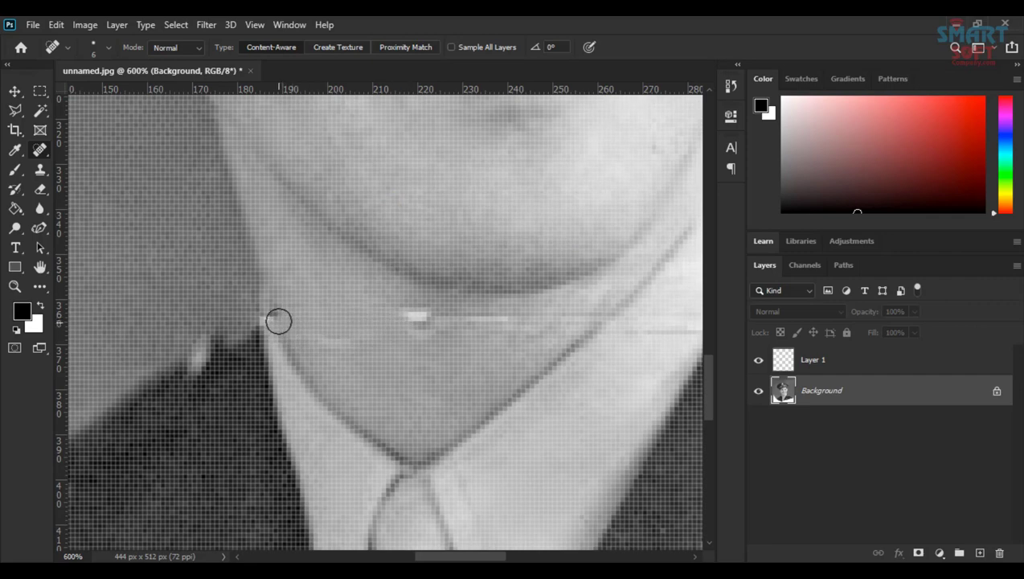
mouse_move(367, 317)
left_mouse_down()
mouse_move(512, 320)
mouse_move(434, 317)
mouse_move(471, 324)
mouse_move(447, 317)
left_mouse_up()
left_click(352, 332)
left_click(444, 313)
left_click_drag(334, 307, 214, 287)
mouse_move(434, 303)
left_mouse_down()
mouse_move(493, 311)
mouse_move(513, 301)
mouse_move(514, 311)
mouse_move(632, 299)
mouse_move(477, 306)
mouse_move(524, 307)
left_mouse_up()
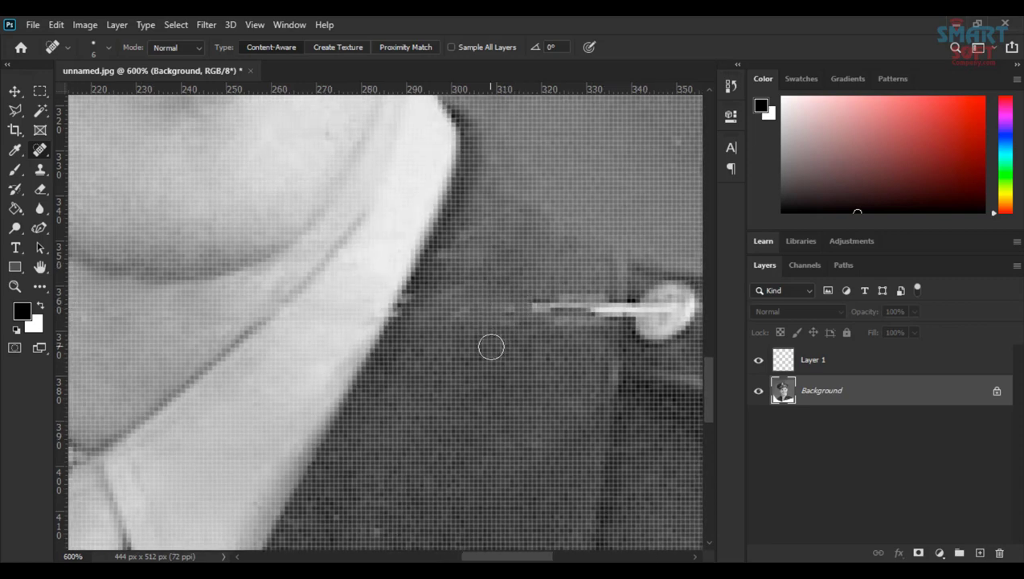
Switch to the Healing Brush, sample dark lapel fabric and heal the white scratch between the shirt collar and the shoulder button
key("ctrl+minus")
key("ctrl+minus")
key("ctrl+minus")
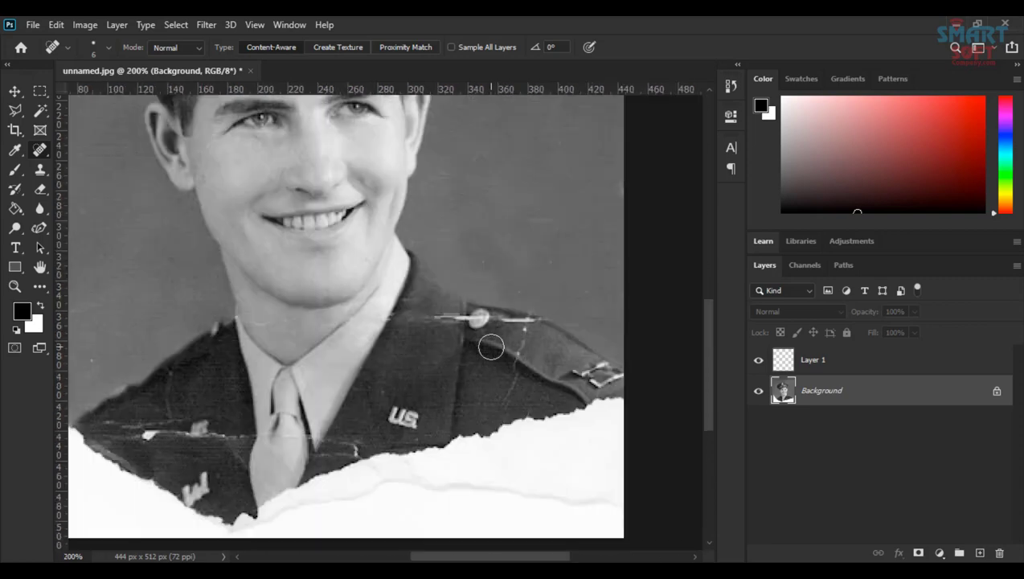
key("ctrl+plus")
key("ctrl+plus")
key("ctrl+plus")
key("ctrl+plus")
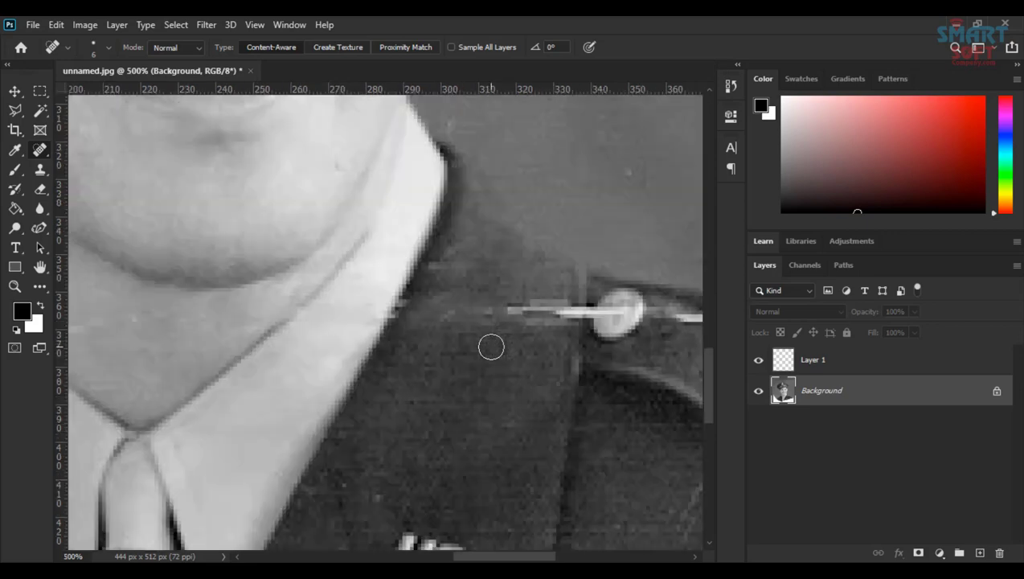
left_click(494, 222)
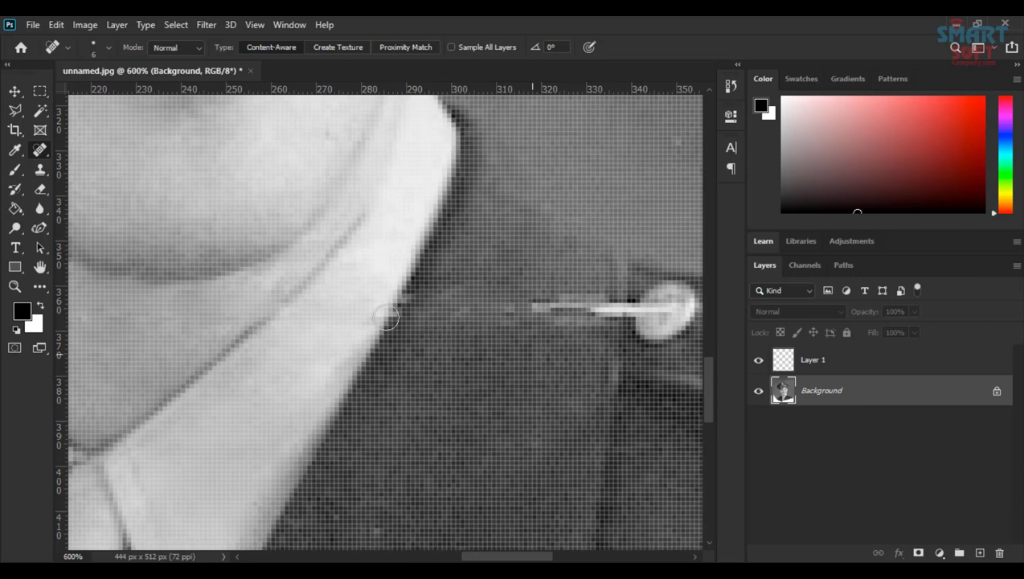
right_click(37, 156)
left_click(104, 165)
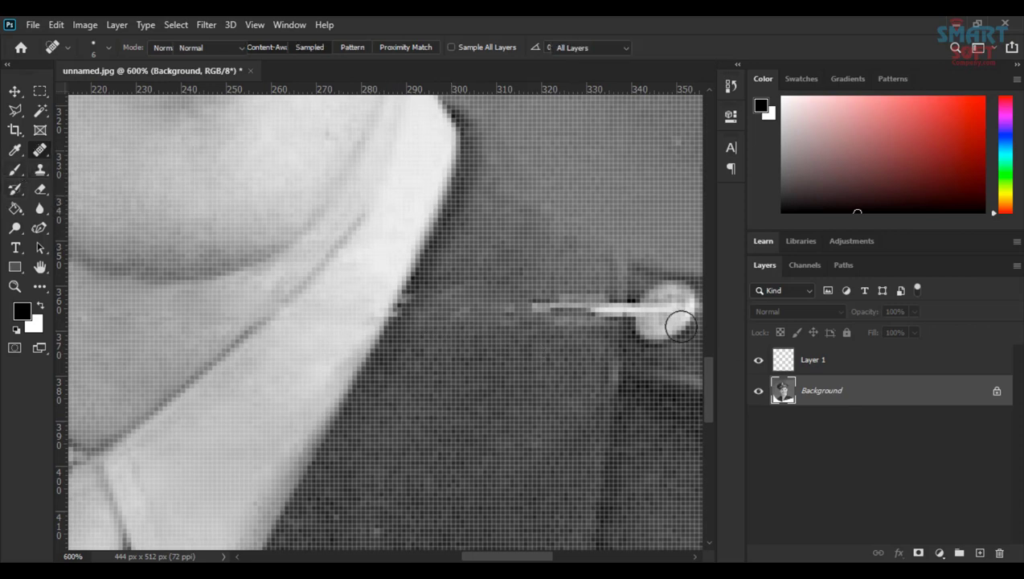
right_click(583, 354, "alt")
left_click(578, 354, "alt")
mouse_move(558, 312)
left_mouse_down()
mouse_move(612, 311)
mouse_move(494, 320)
mouse_move(490, 350)
mouse_move(464, 302)
mouse_move(420, 306)
left_mouse_up()
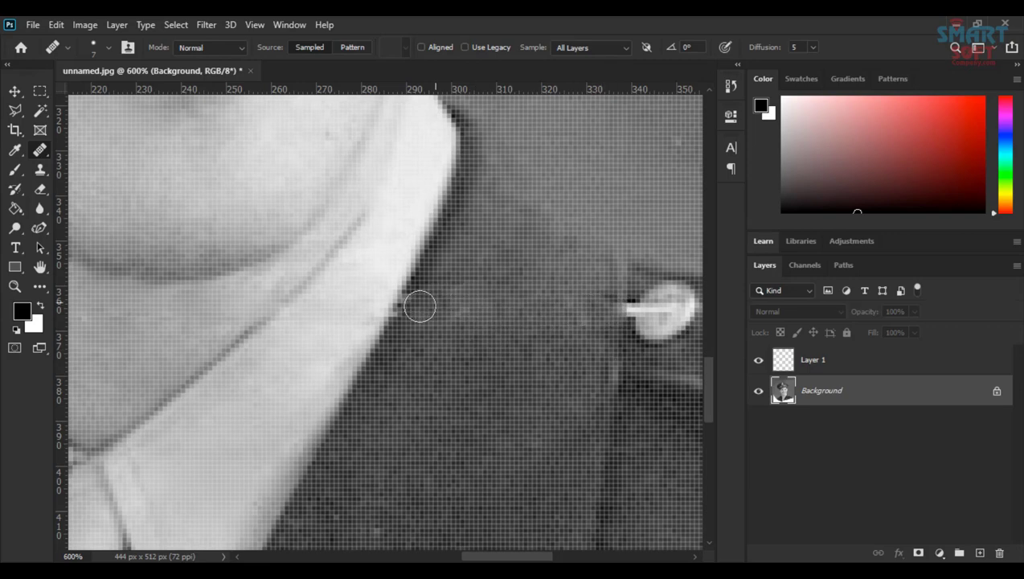
Sample the shoulder strap fabric and heal the horizontal white scratch on the strap, on the outer side of the button
left_click_drag(539, 316, 314, 316)
left_click(511, 295)
left_click(503, 322)
left_click(615, 315)
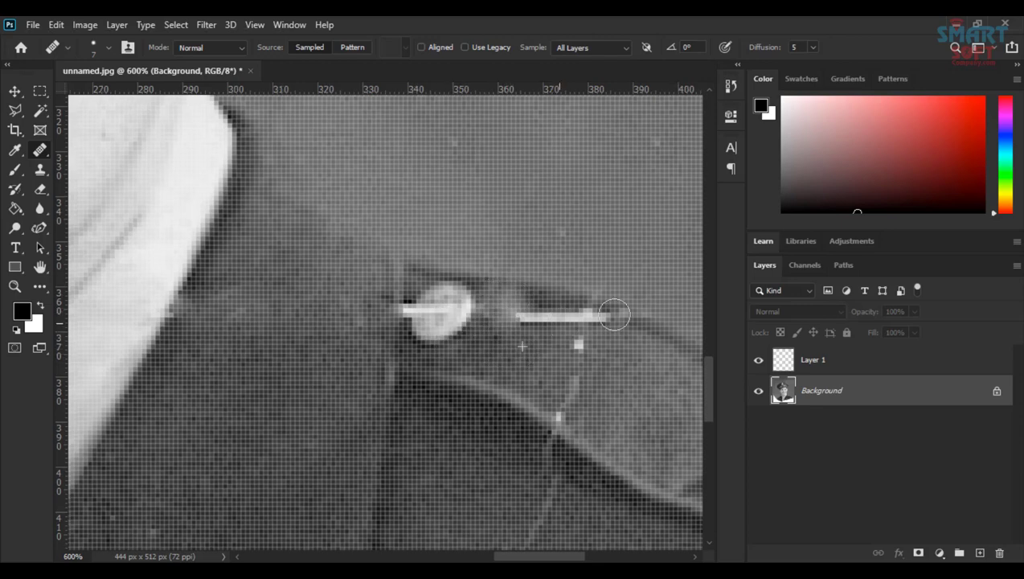
left_click(561, 360, "shift")
left_click(566, 322, "shift")
Heal the white speck on the shoulder strap and the leftover end of the scratch sticking out from the button toward the collar
left_click(580, 391)
left_click(560, 400)
left_click(560, 356)
left_click(473, 299)
left_click(398, 317)
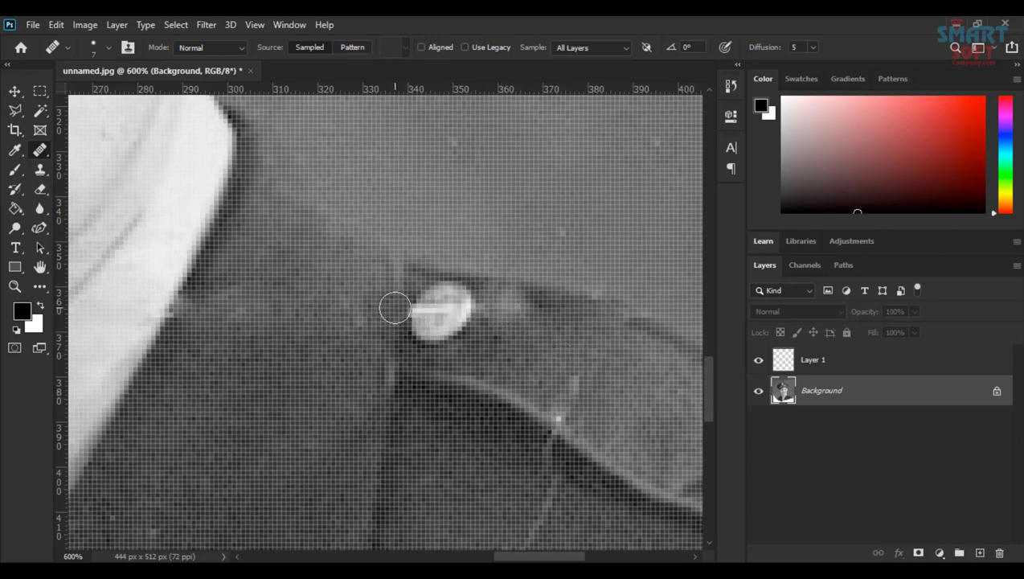
Heal the faint vertical crease on the shoulder strap, including the marks on its upper edge and the pale patch beside the button
scroll(518, 357, "down", 3)
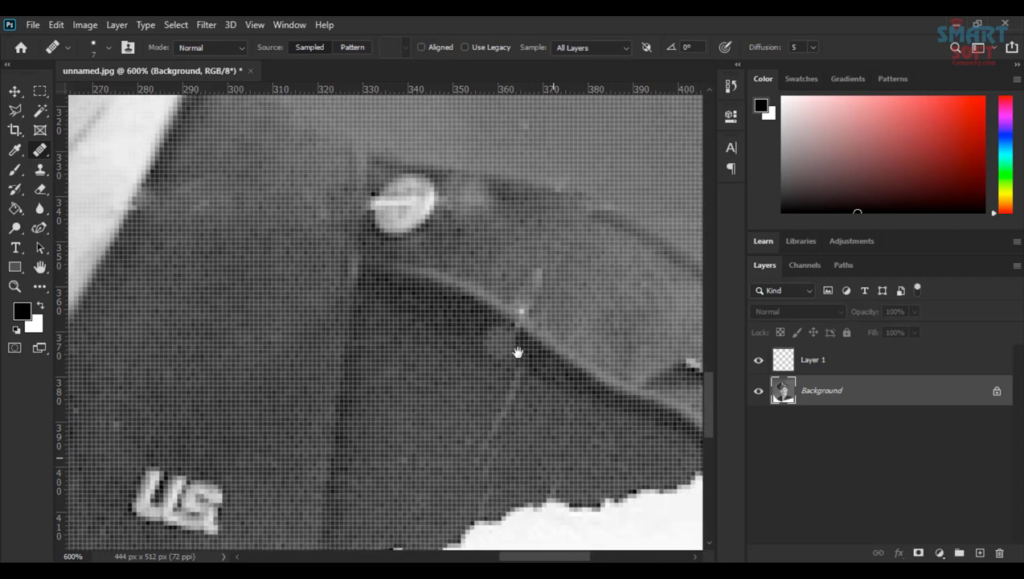
left_click(534, 274)
left_click(609, 216)
left_click(599, 211)
left_click(587, 203)
left_click(478, 216)
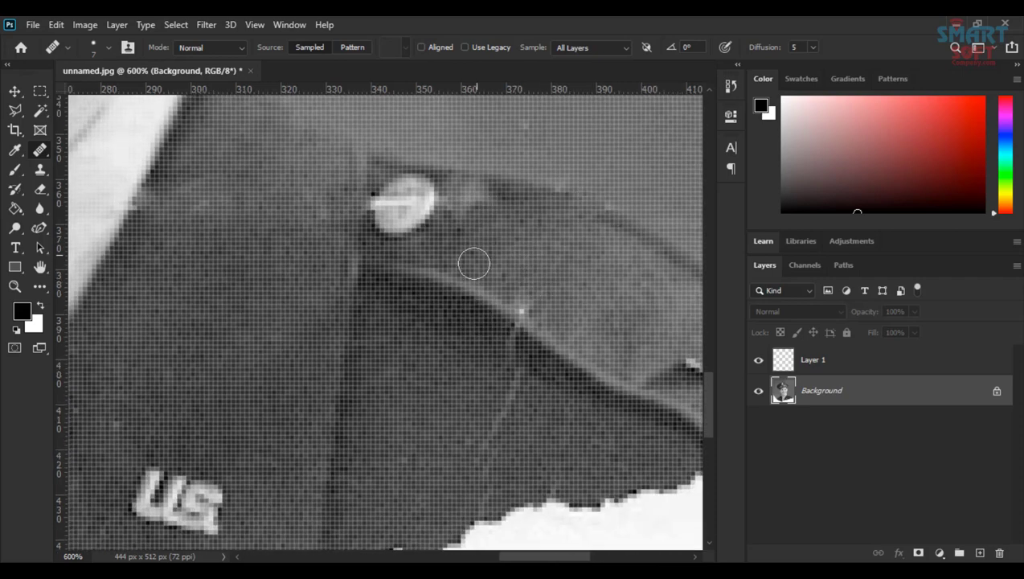
Sample the dark jacket fabric and heal the thin diagonal crease running from below the shoulder strap to the torn edge
scroll(454, 265, "down", 3)
scroll(454, 265, "right", 3)
left_click(357, 274, "alt")
left_click_drag(401, 250, 386, 320)
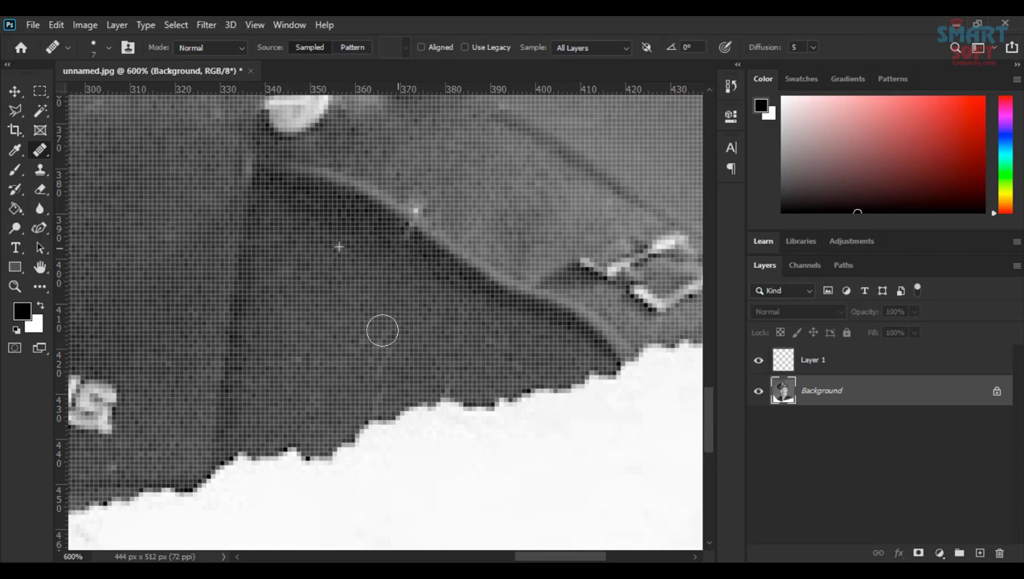
left_click(314, 402, "alt")
left_click_drag(365, 384, 390, 354)
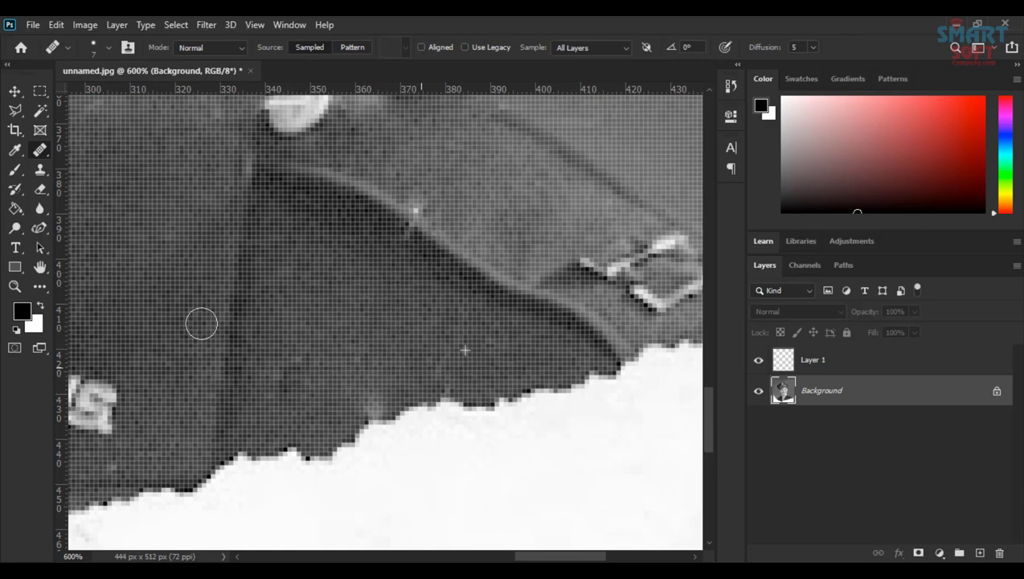
Heal the white crack and faint horizontal lines on the lapel between the collar tip and the US pin
left_click_drag(211, 320, 525, 301)
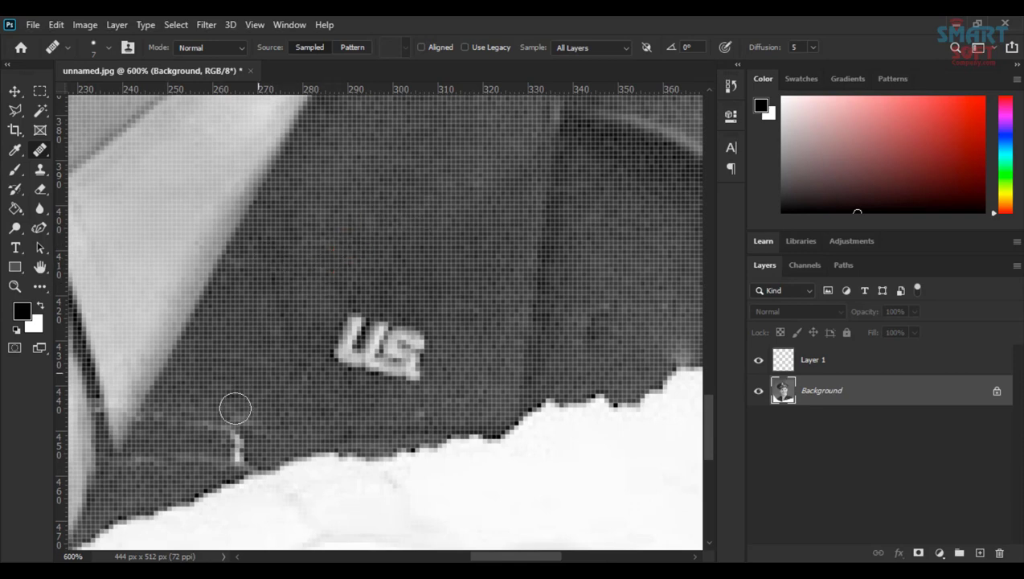
left_click_drag(209, 427, 152, 416)
mouse_move(139, 466)
left_mouse_down()
mouse_move(267, 437)
mouse_move(228, 466)
mouse_move(244, 428)
left_mouse_up()
right_click(313, 423, "alt")
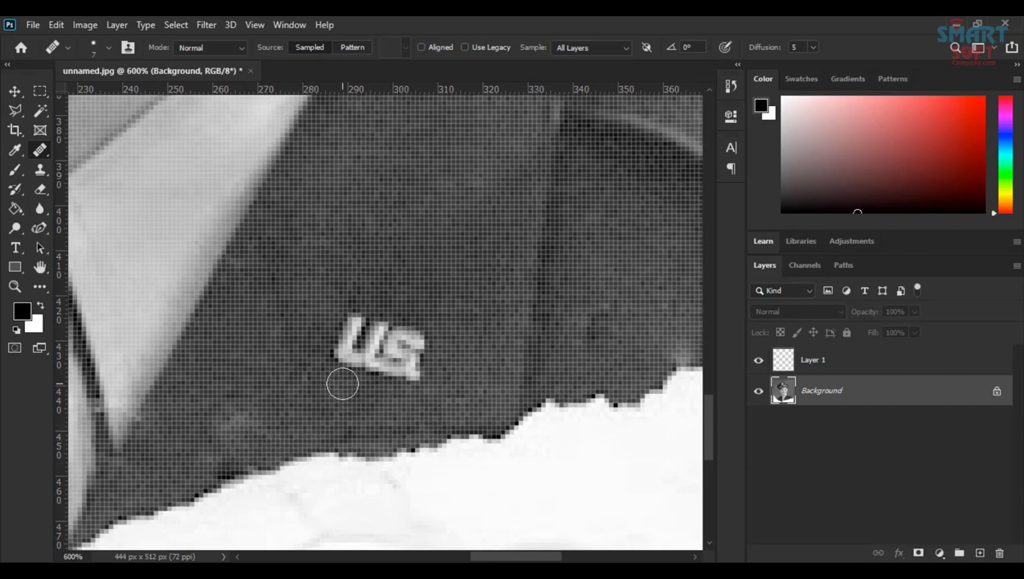
key("ctrl+minus")
key("ctrl+minus")
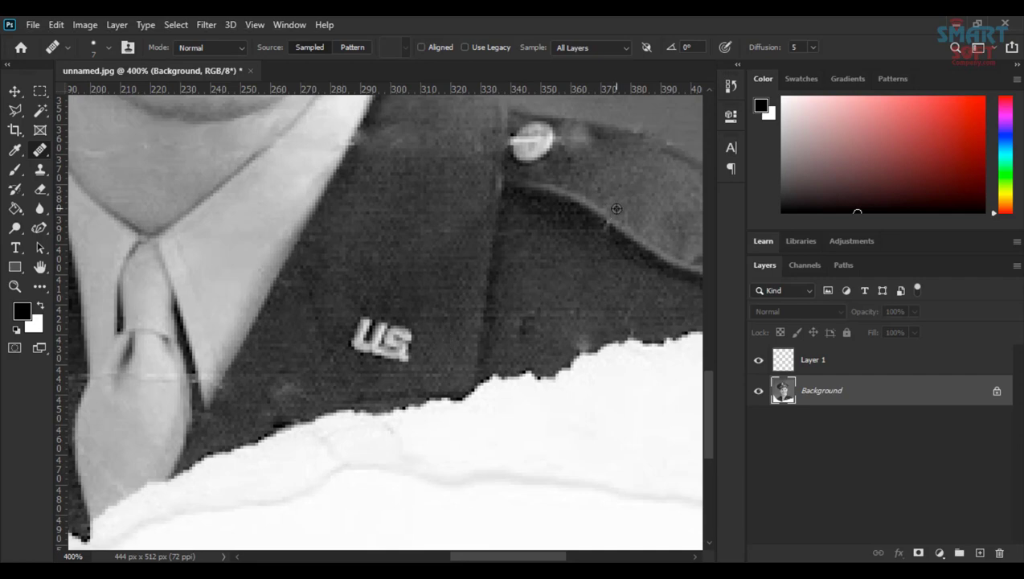
Sample the dark lapel fabric and heal the faint crease on the upper lapel beside the shirt collar edge
mouse_move(356, 251)
left_mouse_down()
mouse_move(491, 298)
mouse_move(493, 344)
left_mouse_up()
left_click(536, 264, "alt")
mouse_move(532, 242)
left_mouse_down()
mouse_move(524, 222)
mouse_move(494, 239)
mouse_move(512, 300)
mouse_move(527, 284)
left_mouse_up()
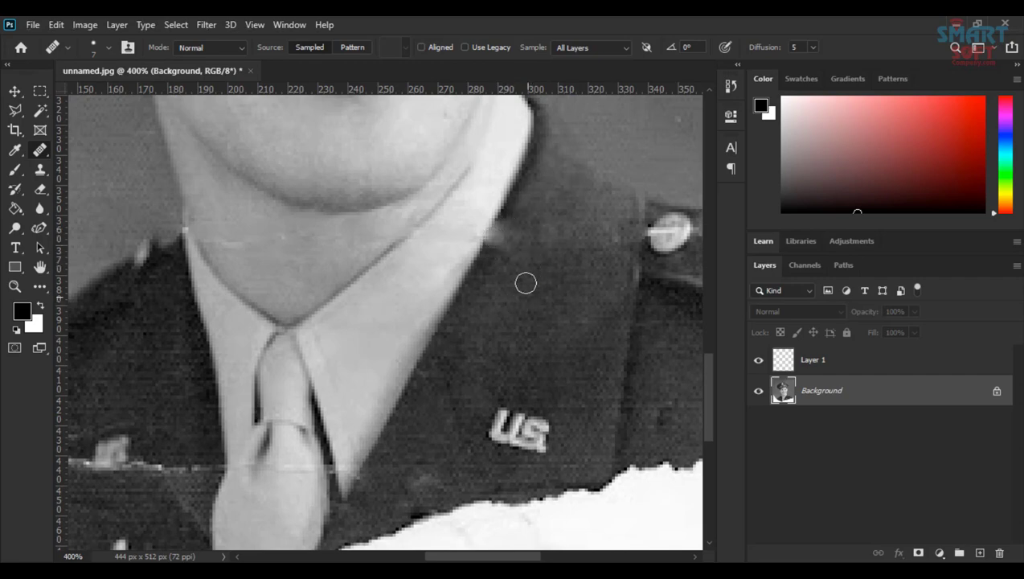
key("ctrl+z")
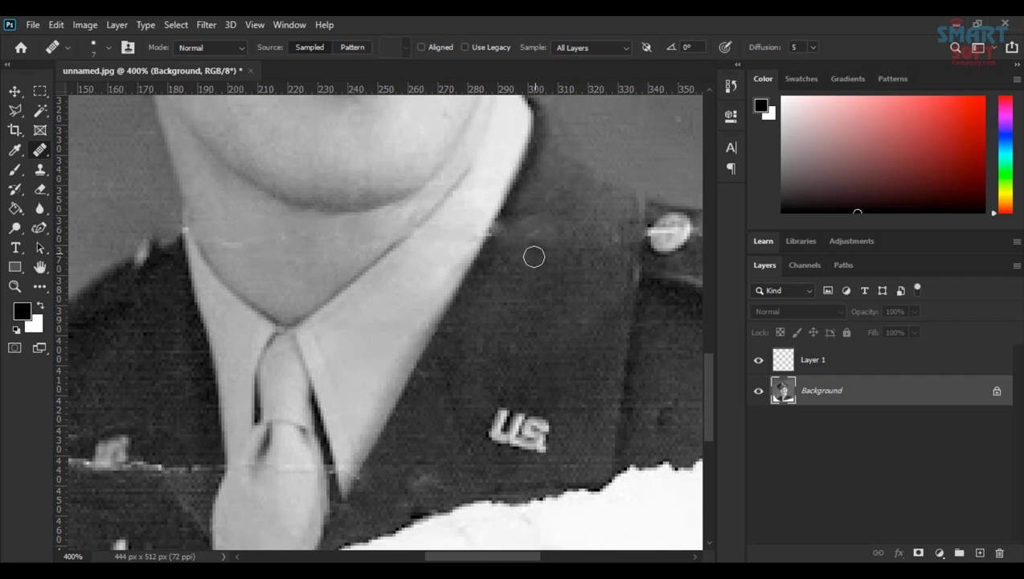
left_click_drag(537, 225, 505, 231)
Set the Healing Brush source to Pattern 2 and heal the thin vertical crease on the jacket below the shoulder with the missing strap
mouse_move(178, 254)
left_mouse_down()
mouse_move(271, 212)
mouse_move(281, 197)
mouse_move(354, 210)
left_mouse_up()
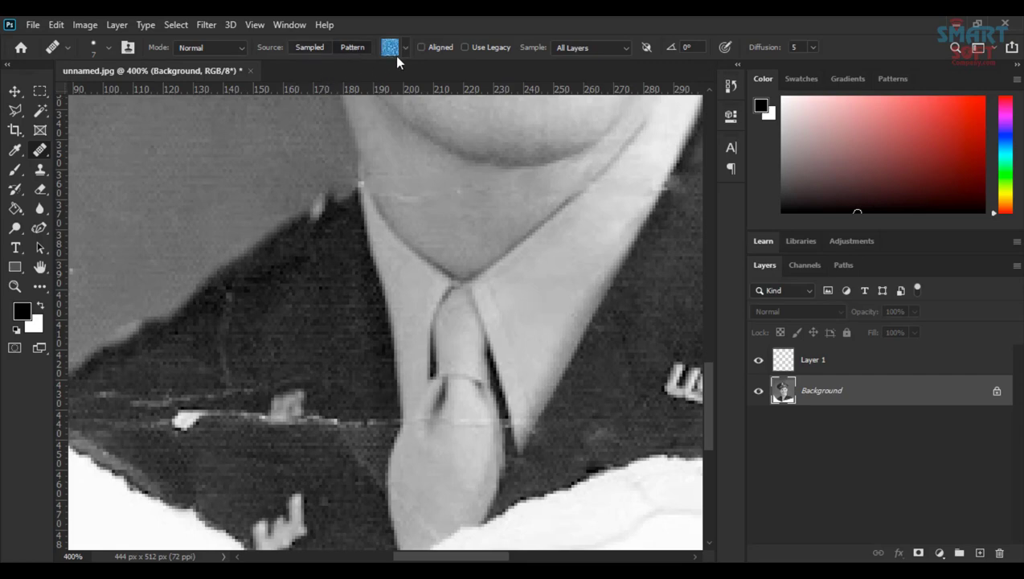
left_click(406, 47)
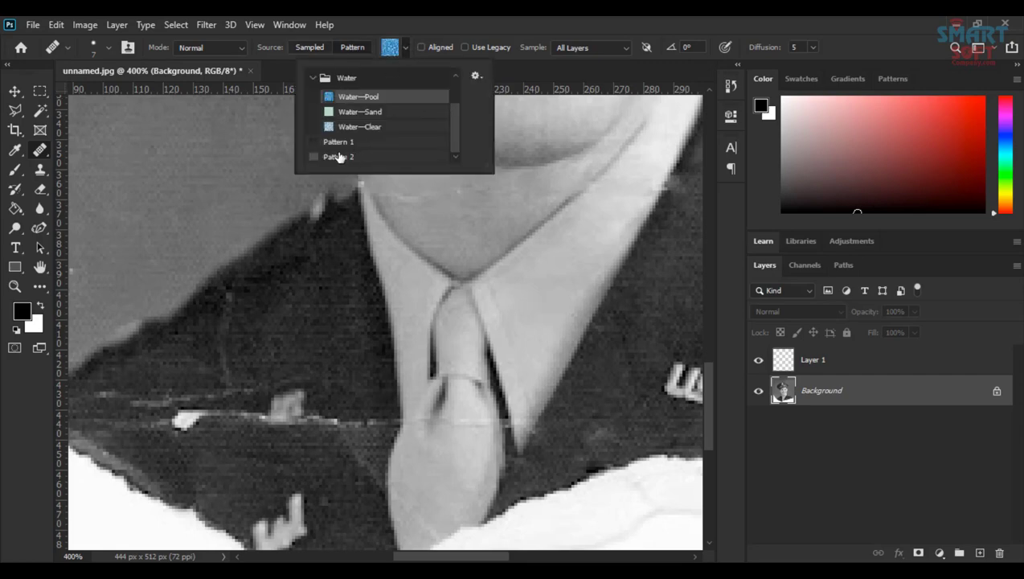
left_click(537, 31)
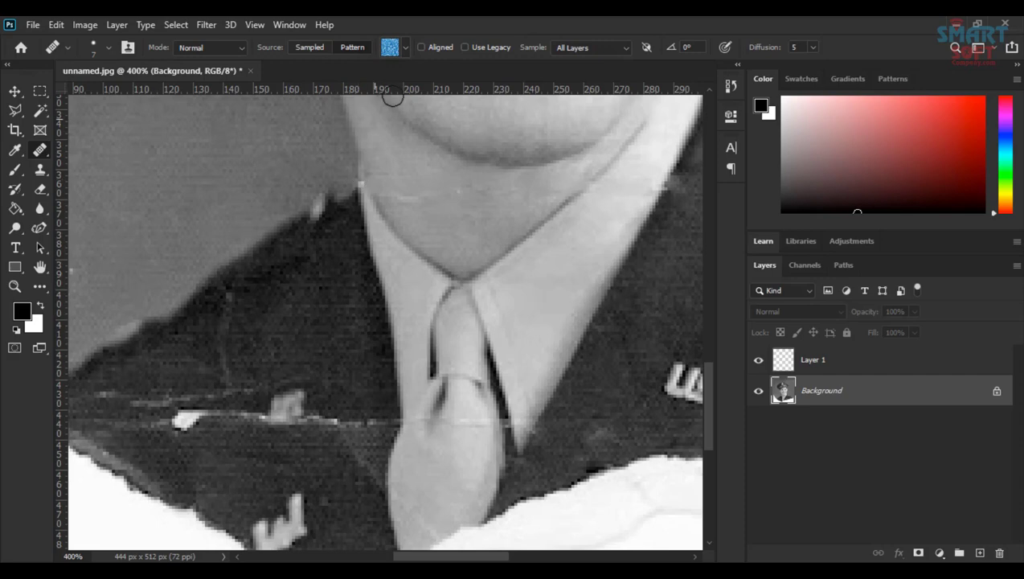
left_click(407, 48)
left_click(335, 157)
left_click(302, 75)
scroll(388, 122, "down", 3)
scroll(389, 121, "left", 2)
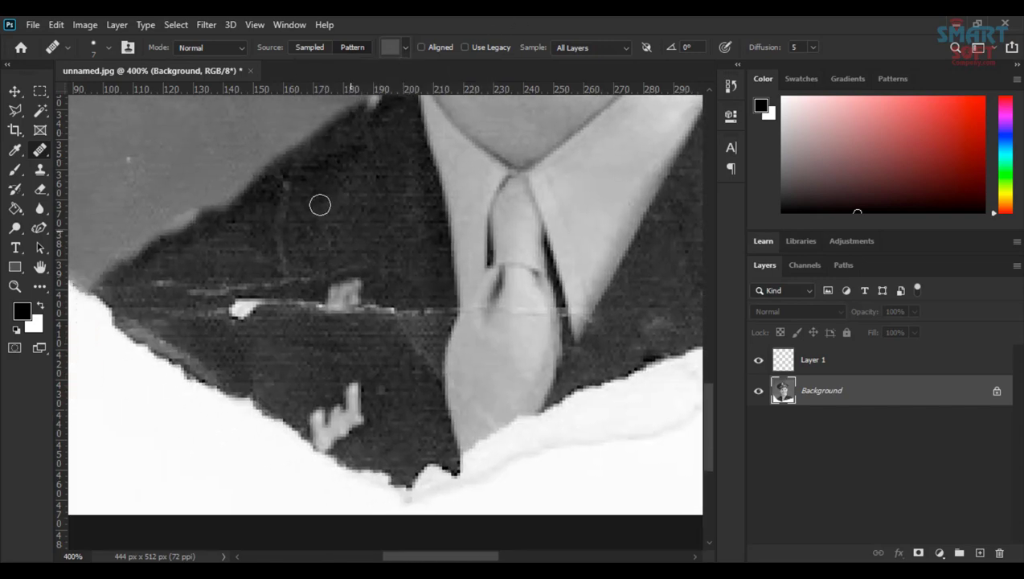
left_click_drag(283, 273, 291, 194)
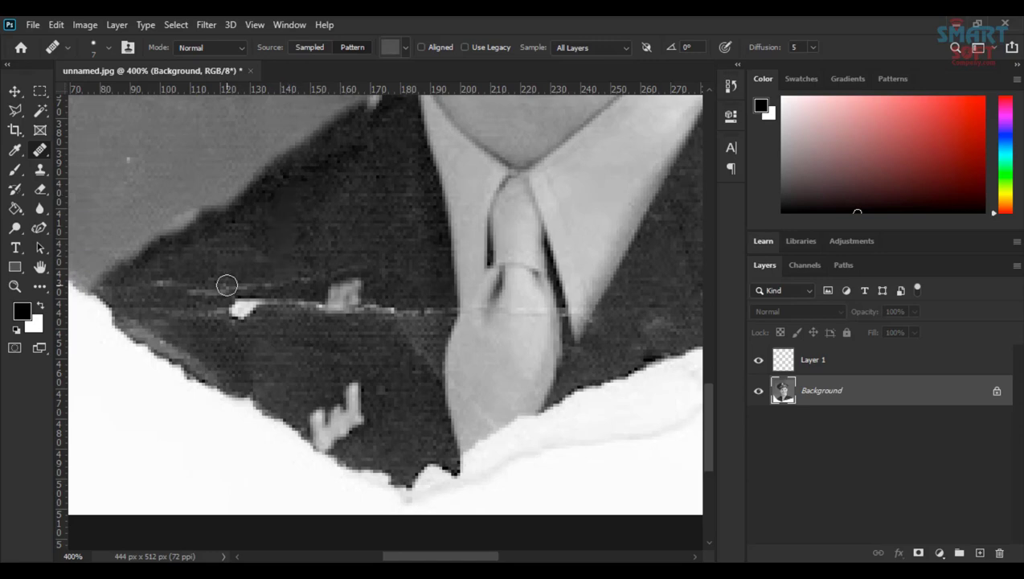
Define a new pattern from a square selection of clean jacket fabric on the lapel above the US pin
key("ctrl+minus")
key("ctrl+minus")
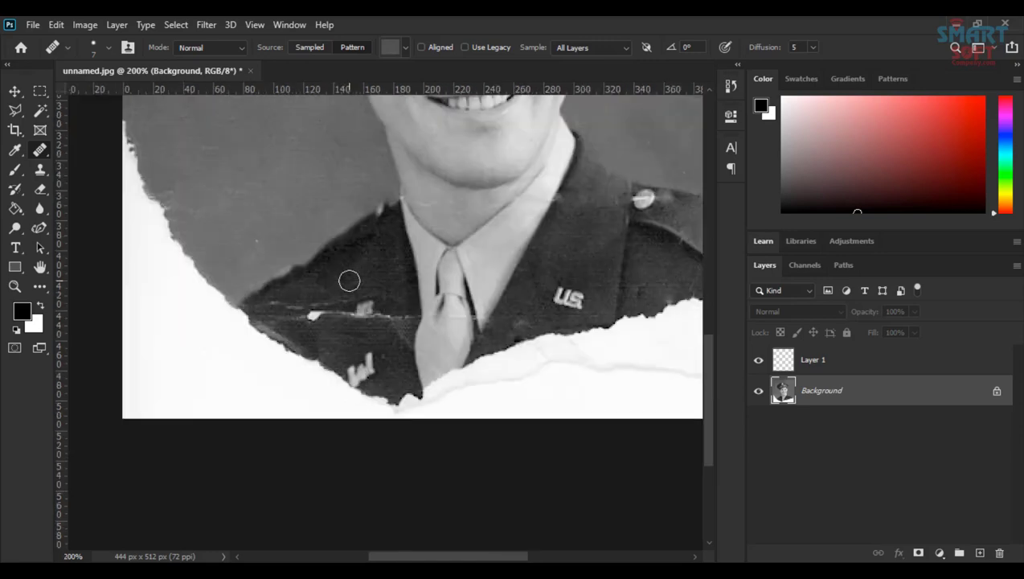
mouse_move(383, 267)
left_mouse_down()
mouse_move(345, 387)
mouse_move(338, 505)
mouse_move(352, 393)
mouse_move(337, 365)
left_mouse_up()
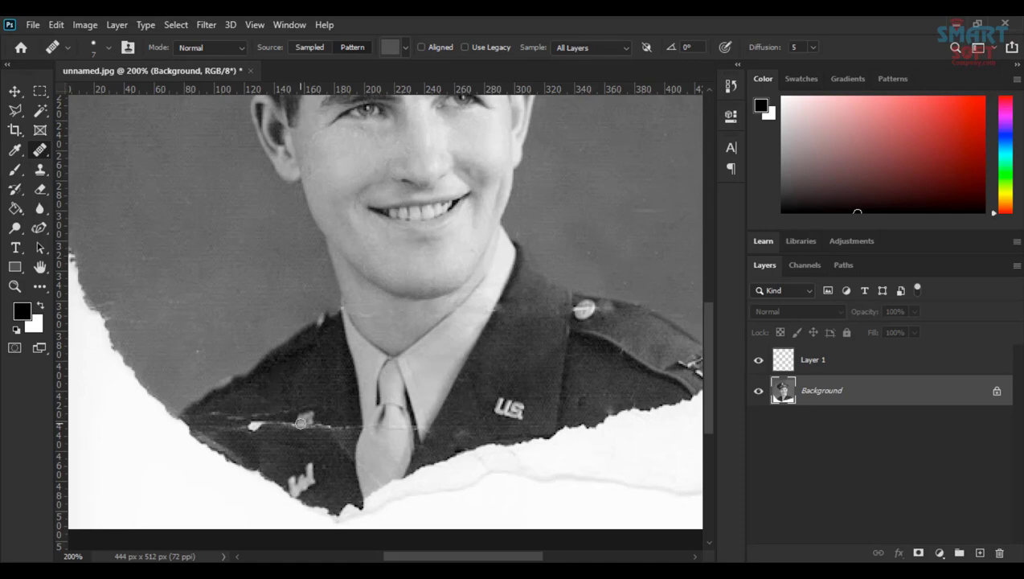
key("ctrl+plus")
left_click_drag(221, 356, 325, 245)
key("ctrl+minus")
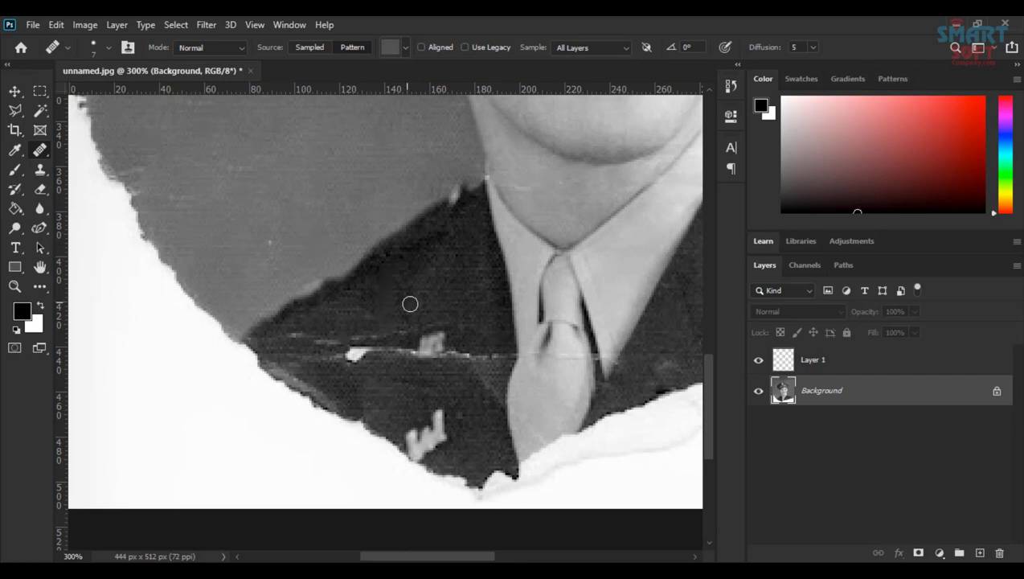
left_click_drag(457, 243, 366, 250)
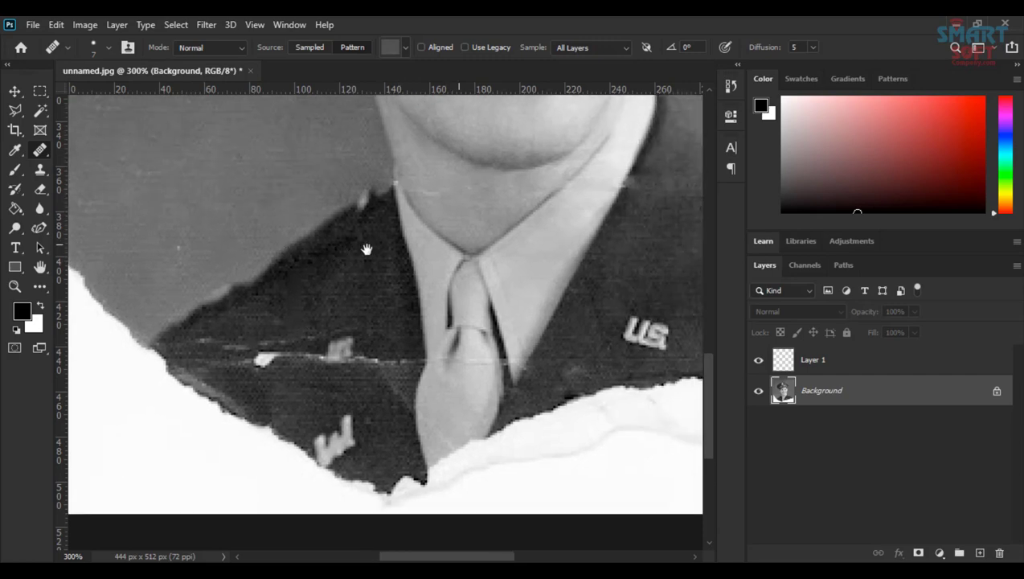
left_click_drag(366, 310, 193, 337)
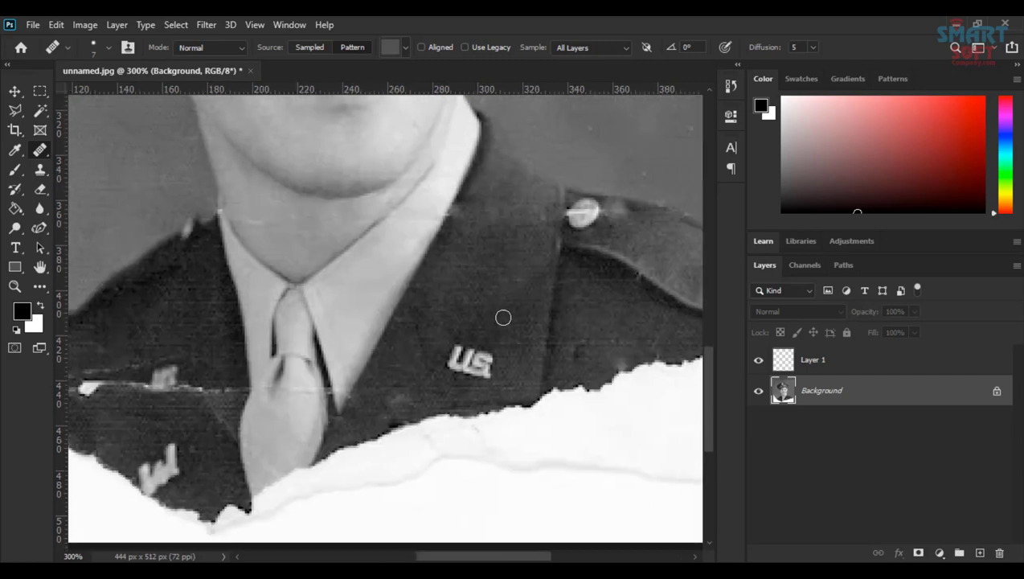
left_click(40, 91)
left_click_drag(449, 250, 530, 327)
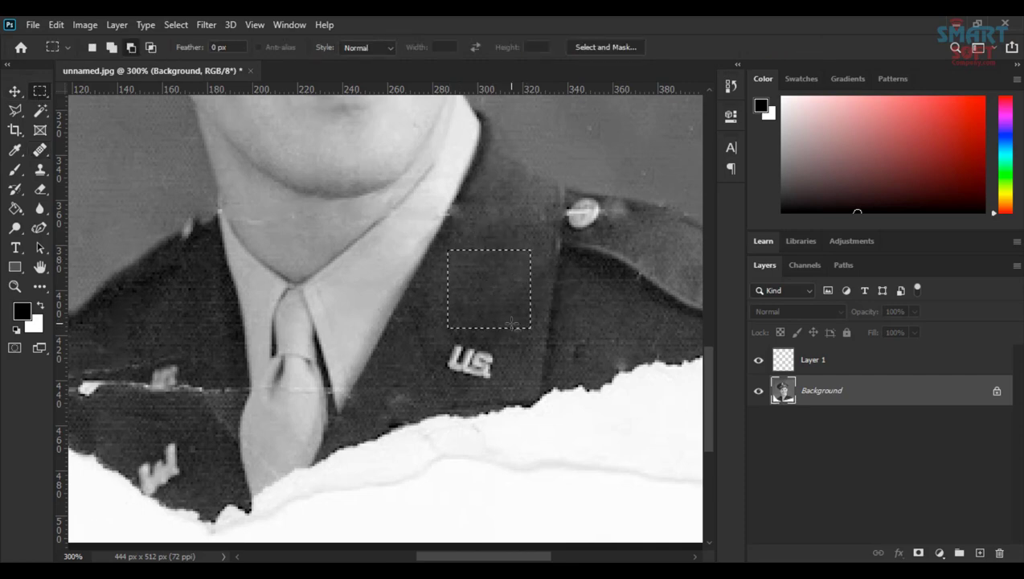
left_click(60, 26)
left_click(116, 431)
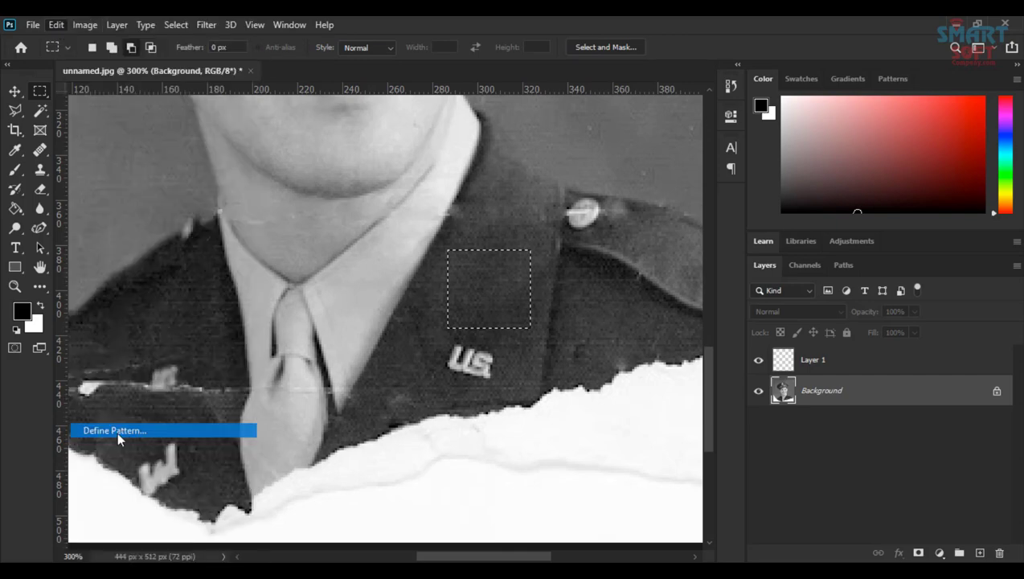
left_click(896, 132)
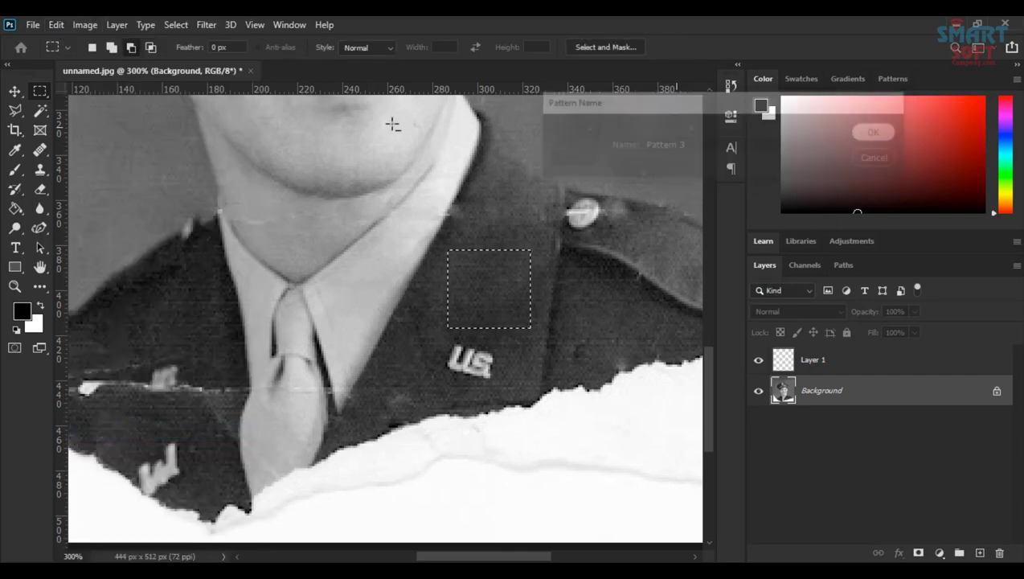
Set the Healing Brush to paint with Pattern 3 and deselect the square on the lapel
left_click(44, 189)
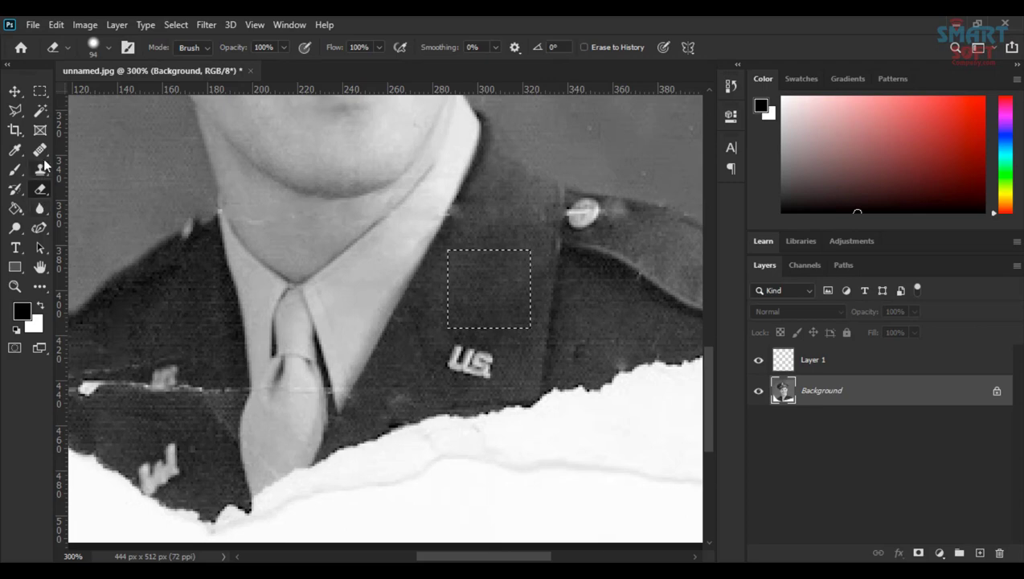
left_click(43, 153)
left_click(45, 171)
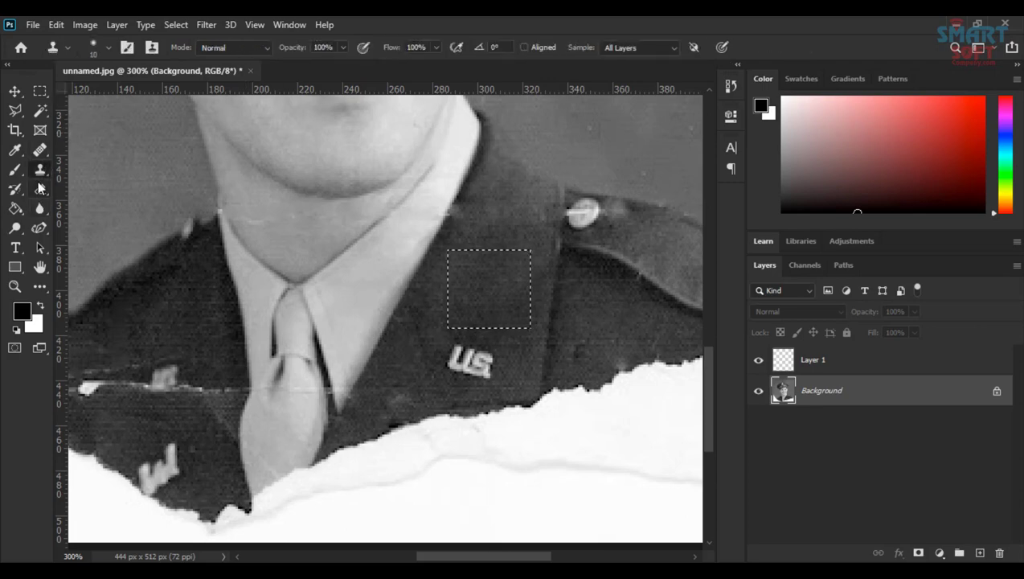
left_click(37, 150)
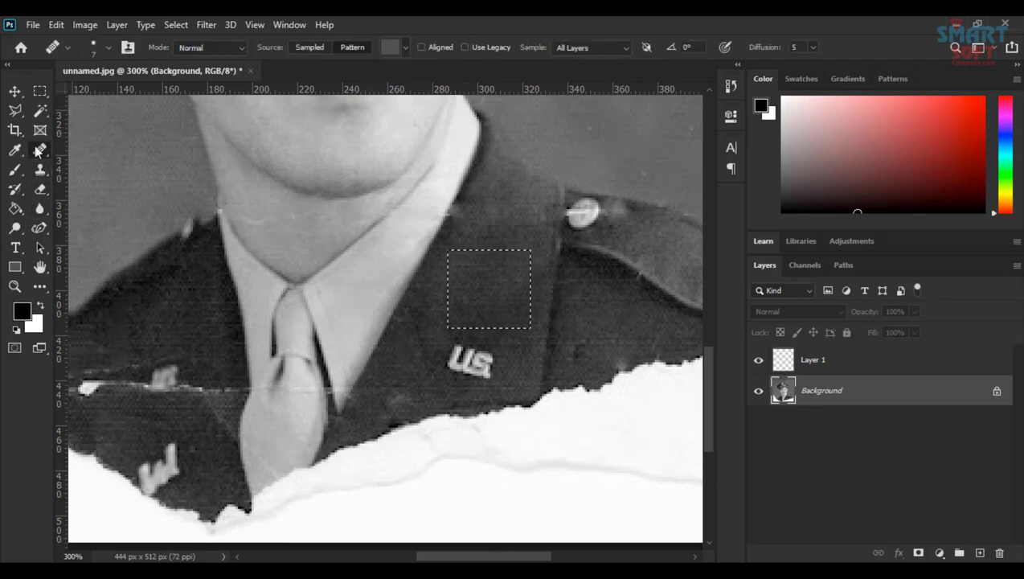
left_click(396, 49)
scroll(330, 167, "down", 1)
left_click(326, 157)
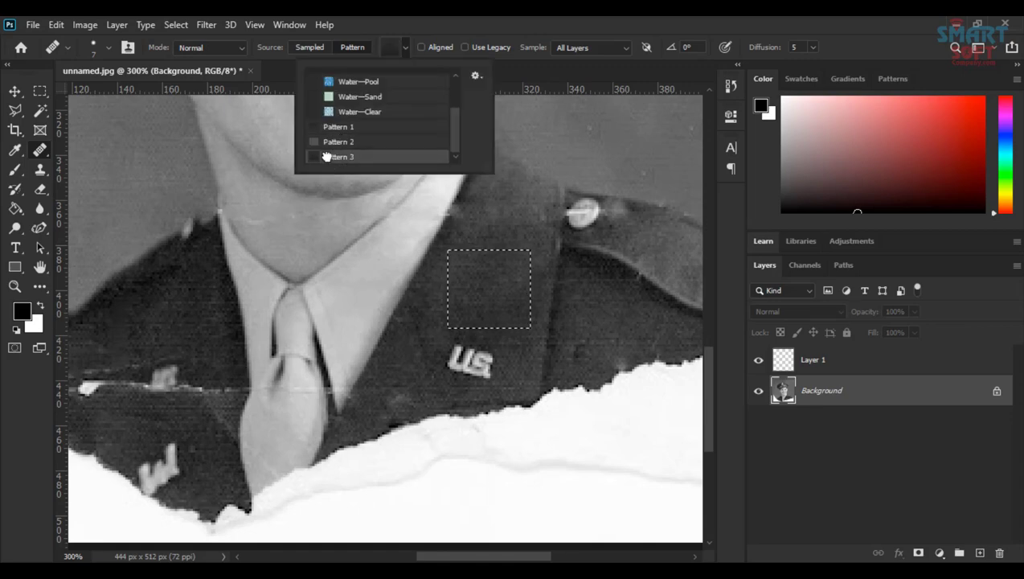
key("Return")
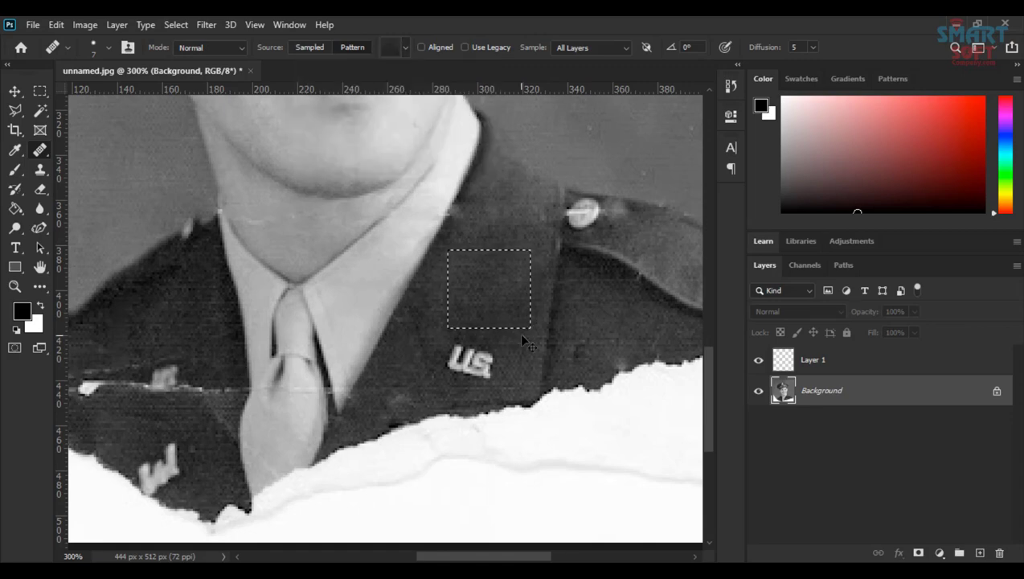
key("ctrl+d")
Heal the horizontal white tear, the pin fragment on it and the diagonal crease beside the tie, using a brush size of 25
left_click_drag(430, 295, 542, 228)
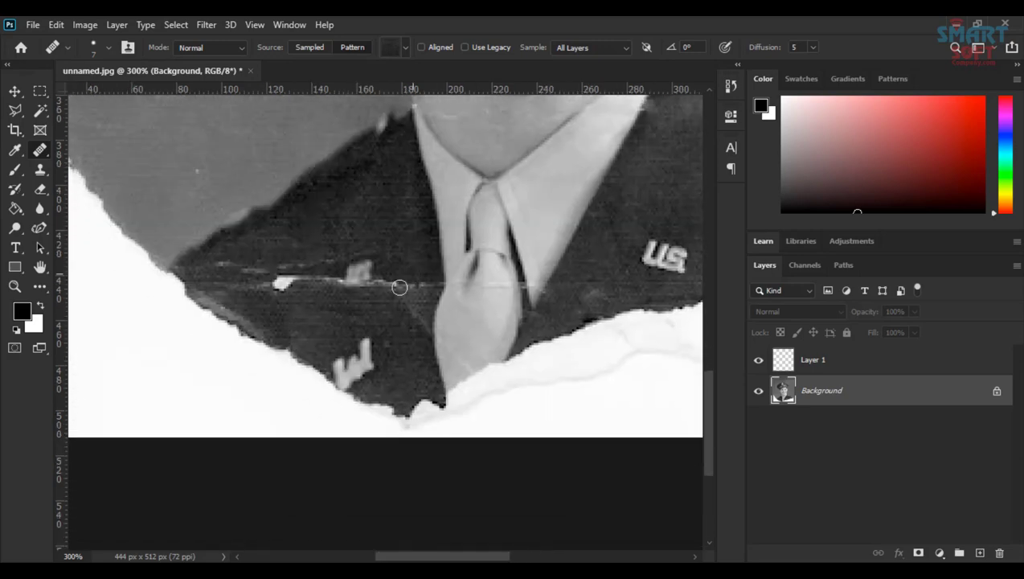
key("alt+space")
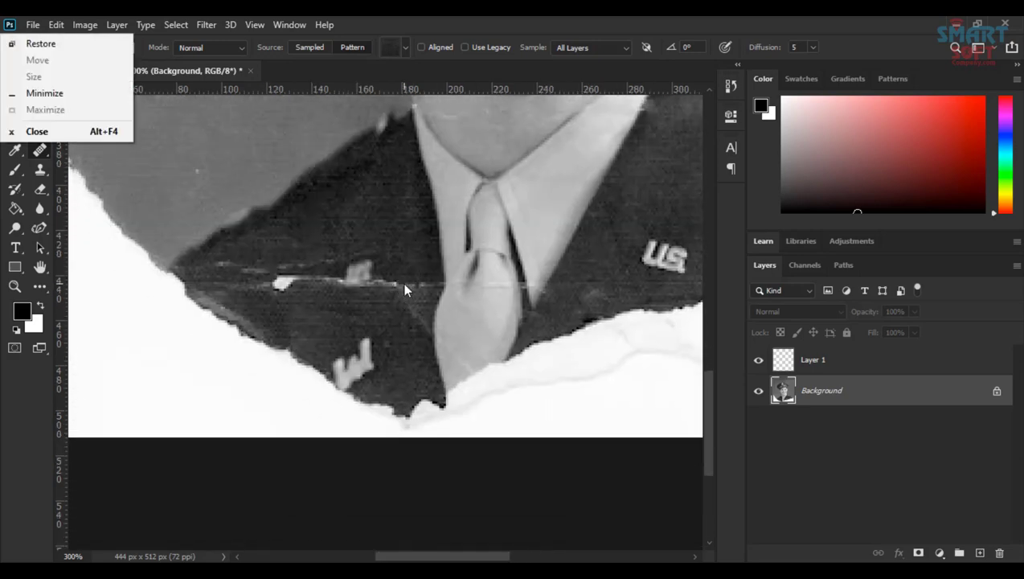
key("Escape")
mouse_move(407, 257)
left_mouse_down()
mouse_move(432, 251)
mouse_move(429, 269)
mouse_move(274, 256)
mouse_move(281, 278)
left_mouse_up()
left_click(398, 300)
left_click(408, 301)
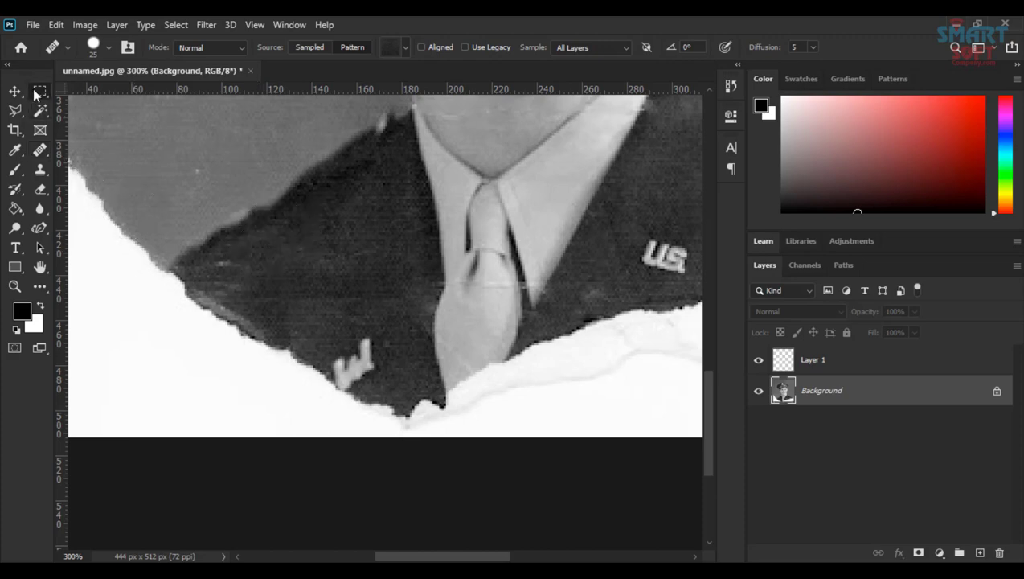
Outline the jacket half beside the tie and its torn-away corner with the Polygonal Lasso, extending to the image's lower edge, and activate Layer 1
left_click(15, 110)
left_click(413, 106)
left_click_drag(110, 325, 260, 272)
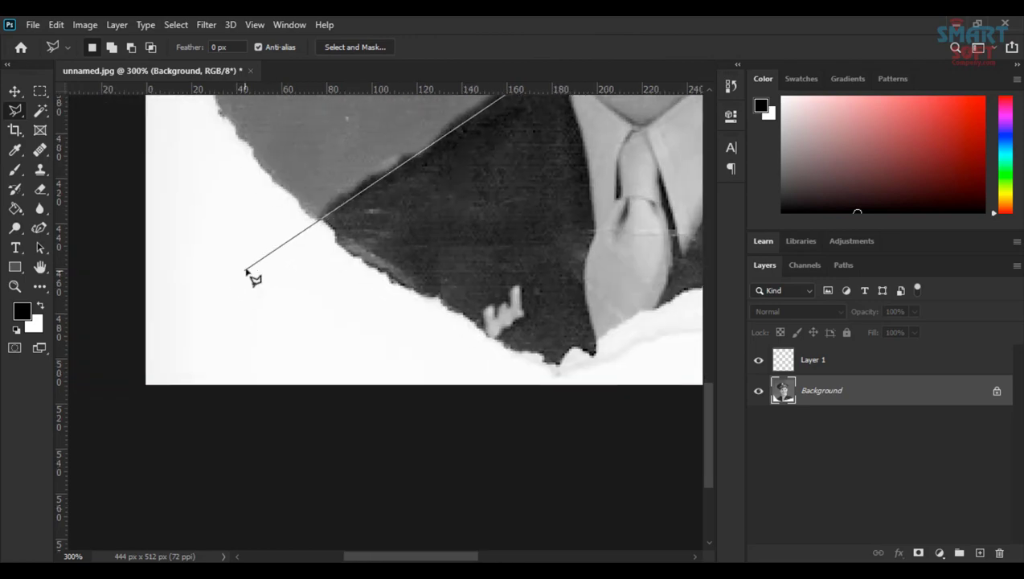
left_click(195, 296)
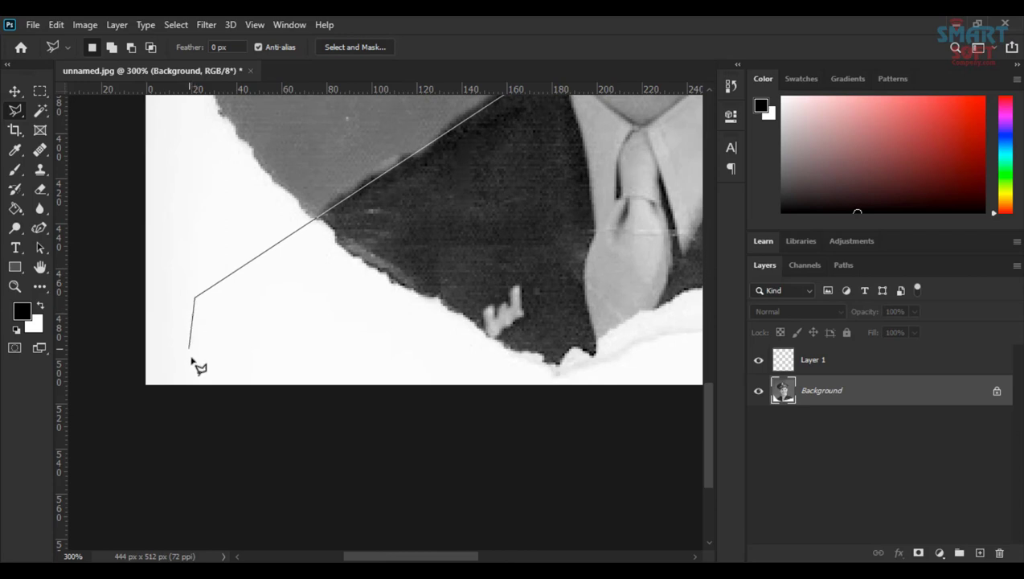
left_click(196, 383)
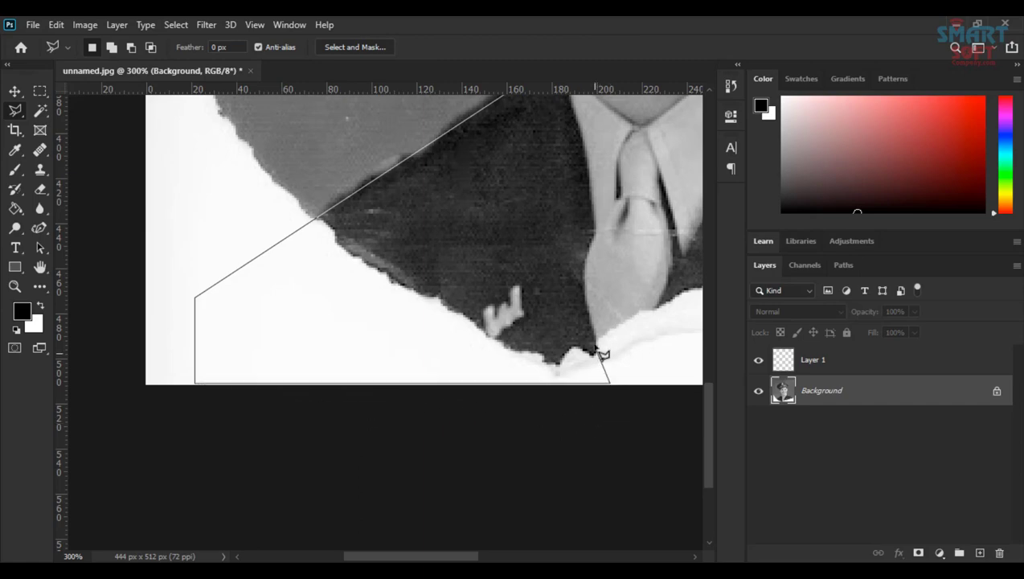
left_click_drag(599, 327, 528, 391)
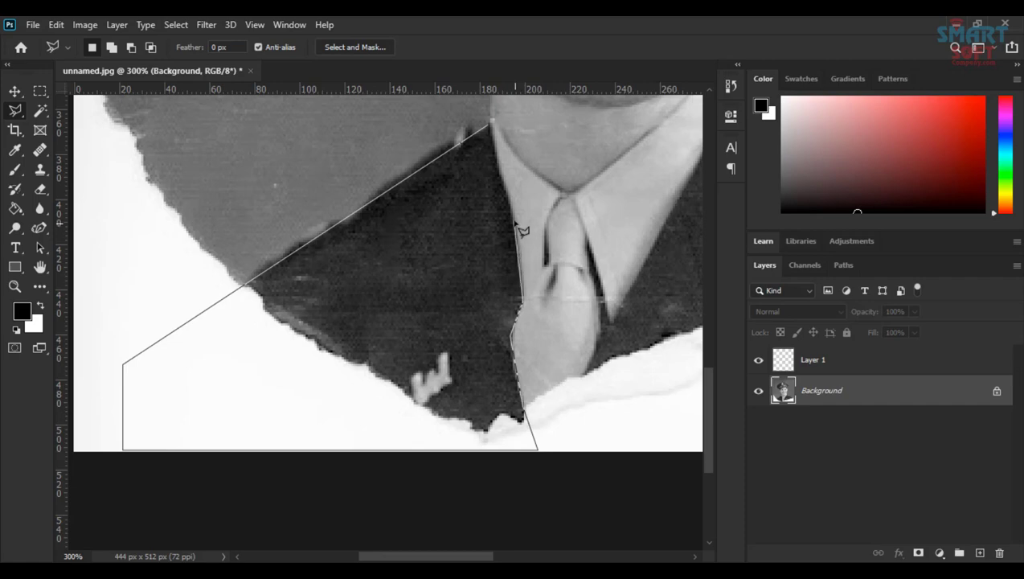
left_click(492, 127)
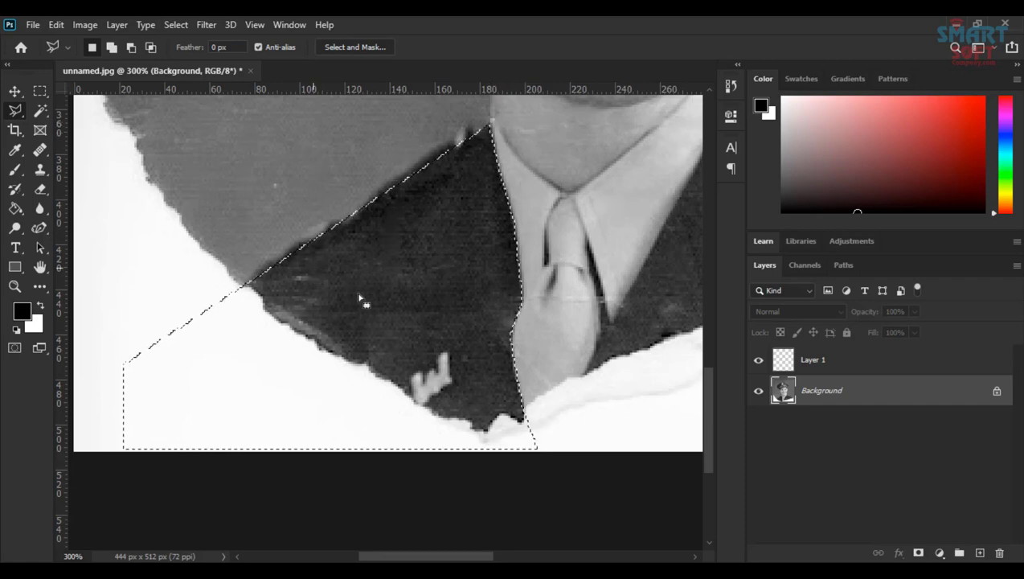
left_click(781, 358)
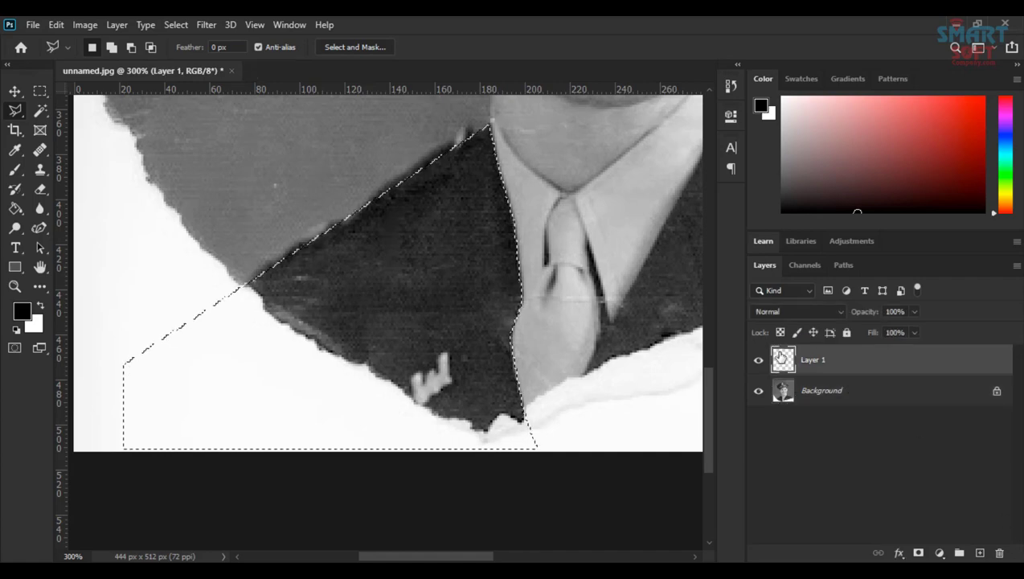
Try to fill the torn-away jacket corner inside the selection with the pattern Healing Brush, first without and then with Aligned enabled
left_click(40, 160)
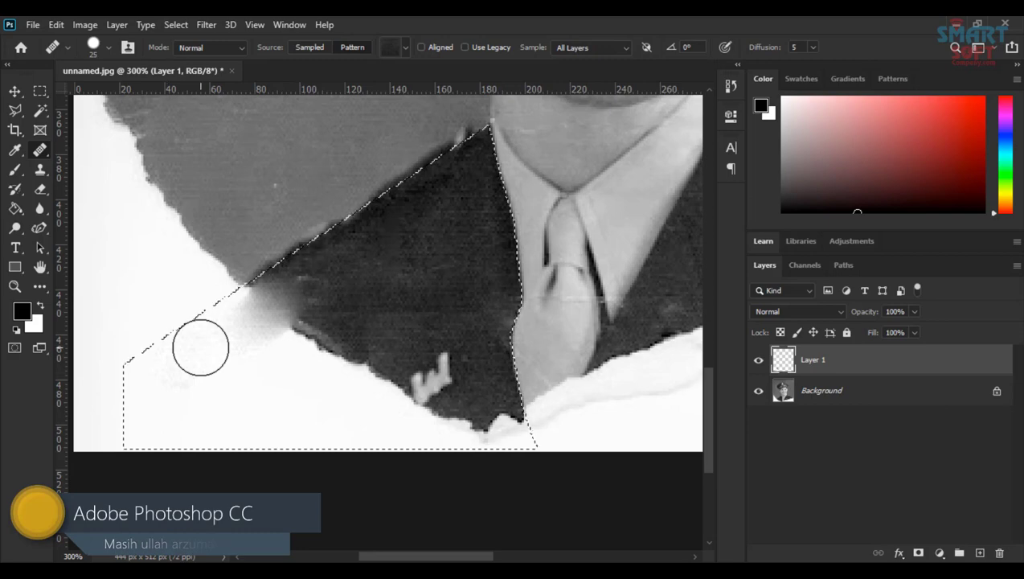
key("ctrl+z")
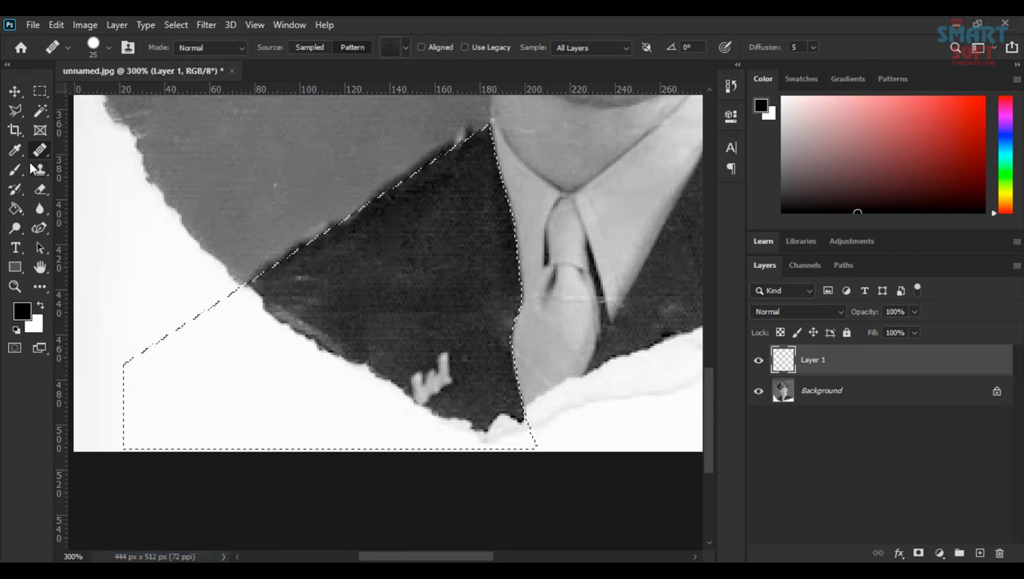
left_click(421, 45)
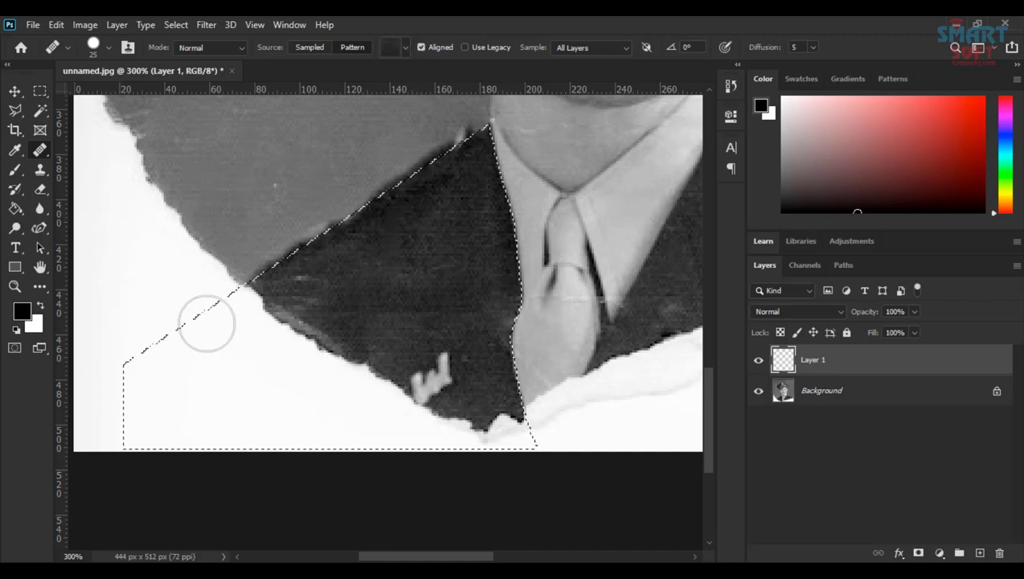
left_click_drag(239, 371, 302, 323)
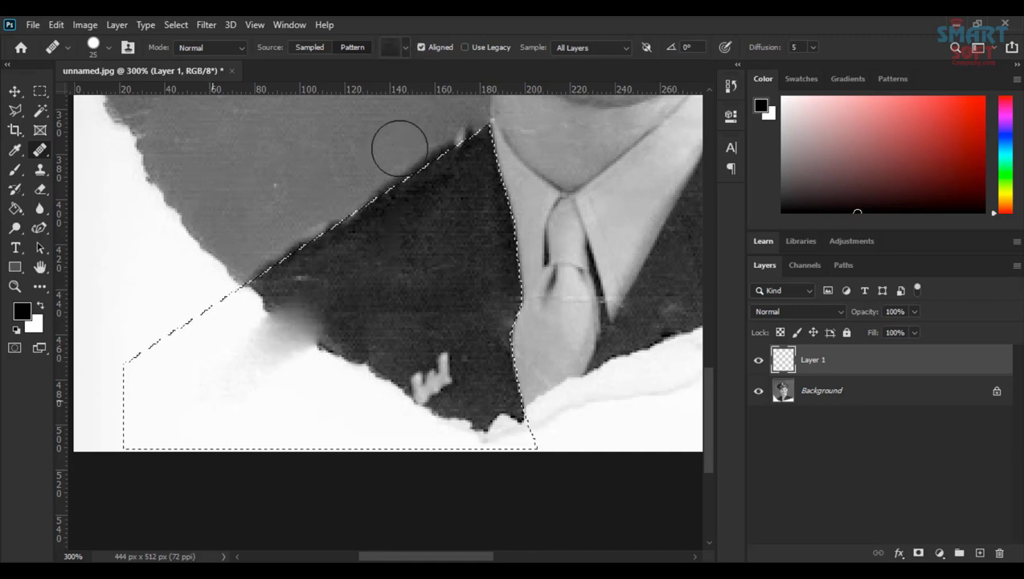
Switch to the Pattern Stamp tool and choose Pattern 3 as its pattern
left_click(40, 169)
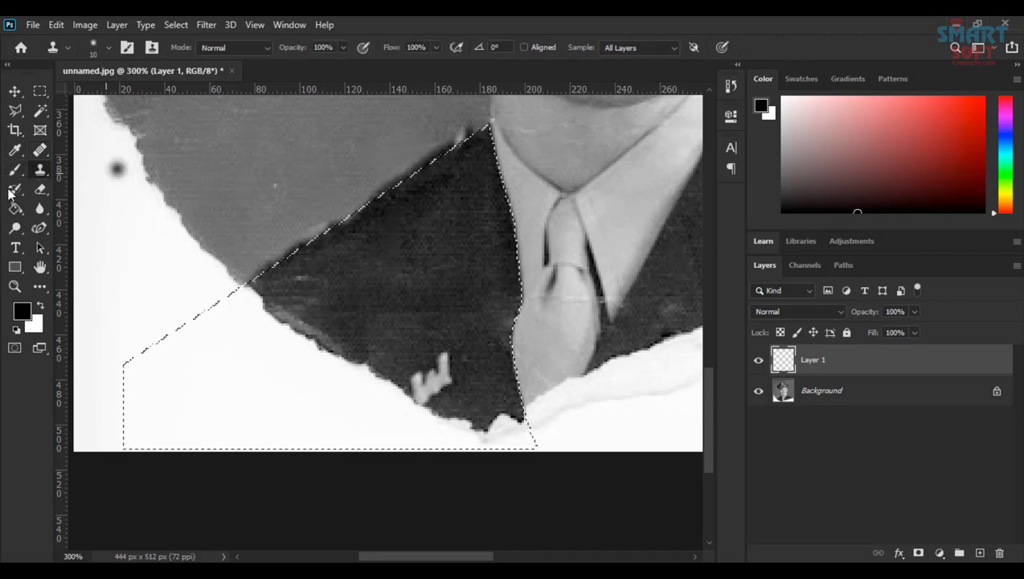
right_click(40, 169)
left_click(112, 182)
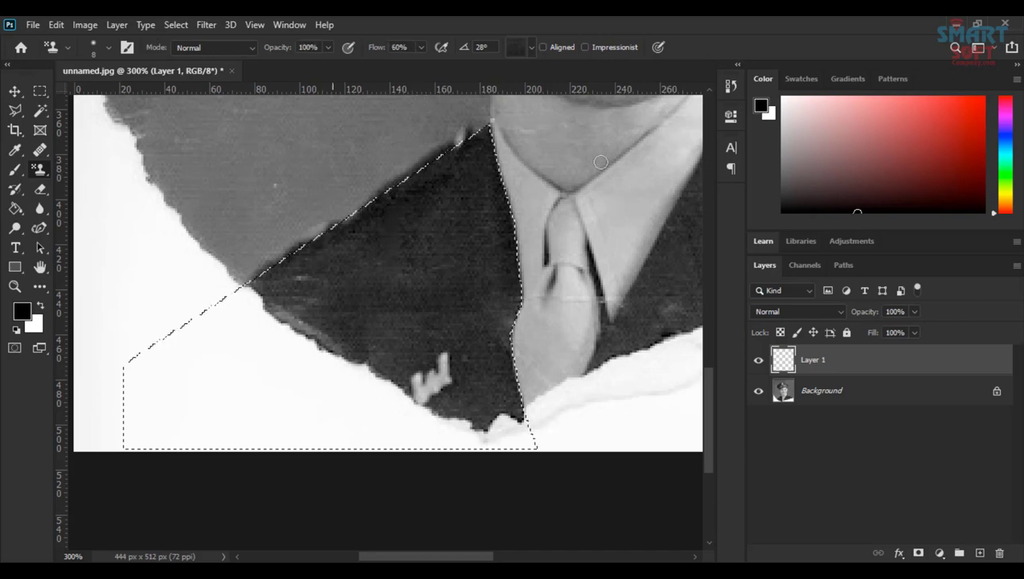
left_click(524, 49)
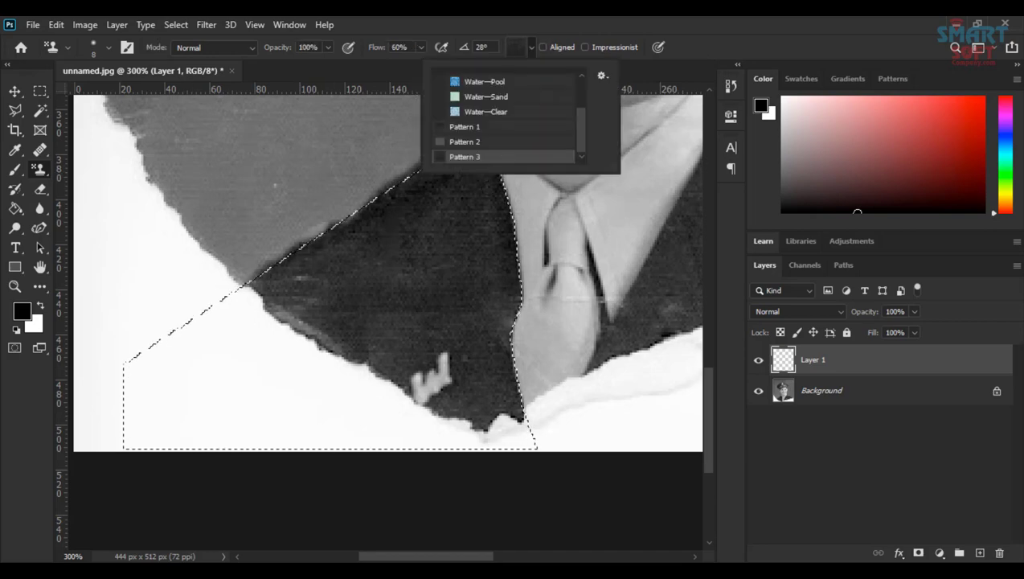
double_click(471, 156)
Try to fill the selected jacket half and its torn-away corner with the fabric pattern, using a brush size of 75
left_click_drag(296, 326, 272, 359)
mouse_move(229, 388)
left_mouse_down()
mouse_move(255, 338)
mouse_move(275, 333)
left_mouse_up()
right_click(272, 325)
left_click(355, 354)
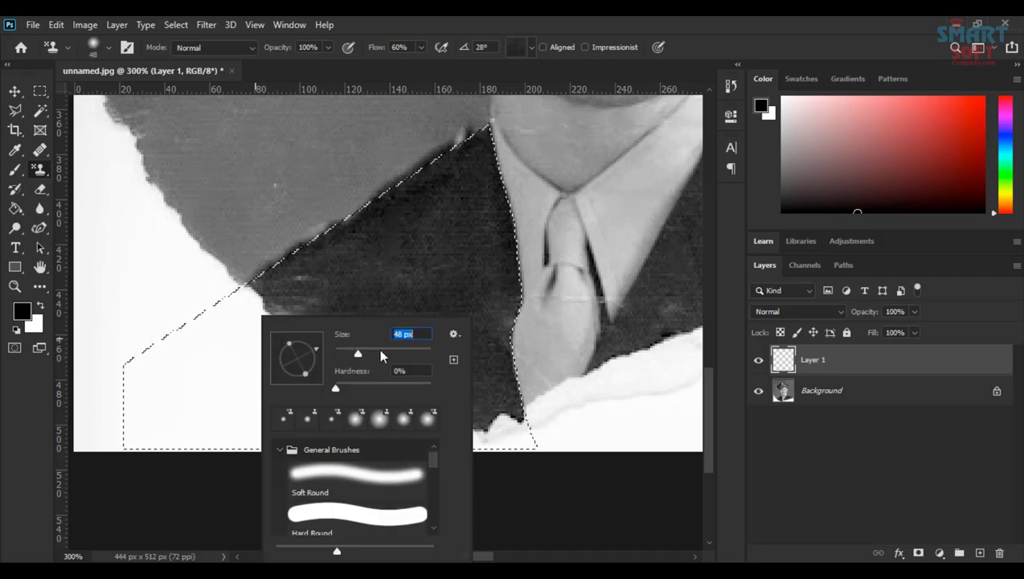
left_click(424, 19)
right_click(337, 312)
left_click(454, 354)
mouse_move(178, 377)
left_mouse_down()
mouse_move(275, 329)
mouse_move(143, 406)
mouse_move(278, 335)
mouse_move(236, 395)
mouse_move(386, 379)
mouse_move(340, 410)
mouse_move(373, 381)
mouse_move(350, 340)
mouse_move(188, 388)
mouse_move(486, 415)
mouse_move(446, 420)
mouse_move(482, 455)
mouse_move(426, 365)
mouse_move(481, 470)
mouse_move(405, 409)
mouse_move(401, 282)
mouse_move(176, 398)
mouse_move(360, 352)
mouse_move(437, 271)
mouse_move(366, 285)
mouse_move(479, 221)
mouse_move(475, 187)
left_mouse_up()
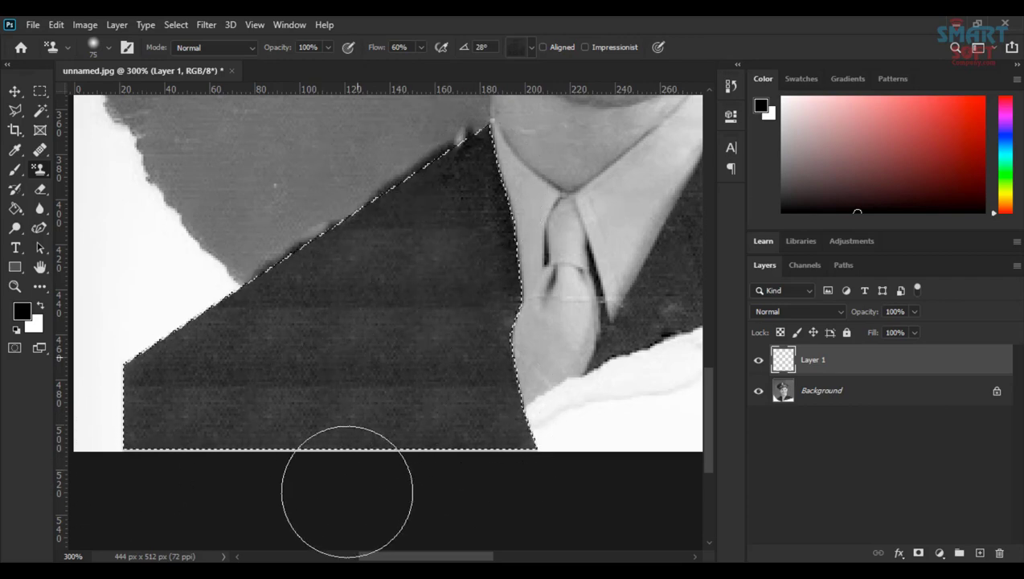
Undo the pattern fill inside the selection, and test and undo one more stroke at the torn edge
key("ctrl+z")
key("ctrl+z")
key("ctrl+z")
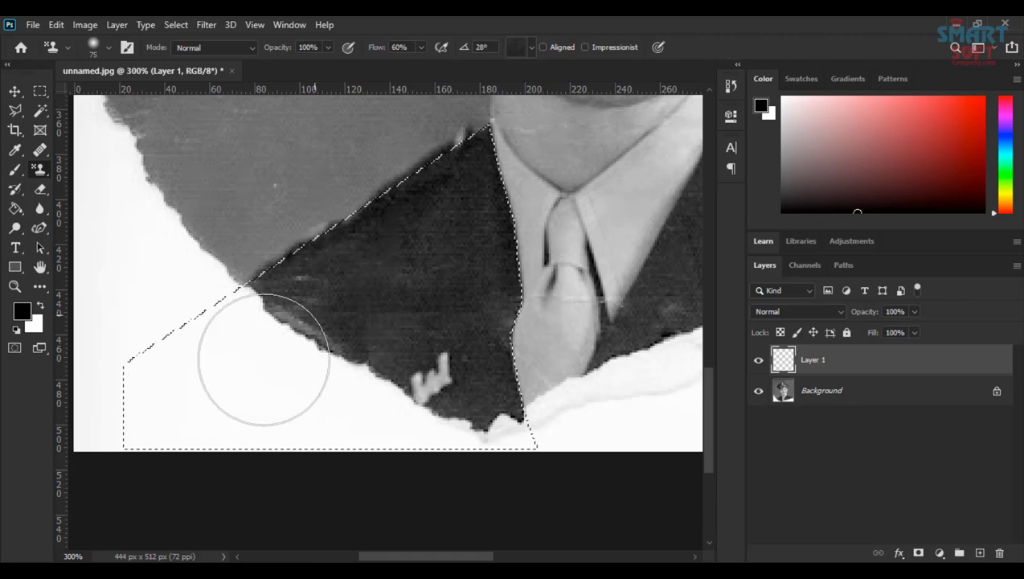
left_click_drag(274, 350, 264, 311)
key("ctrl+z")
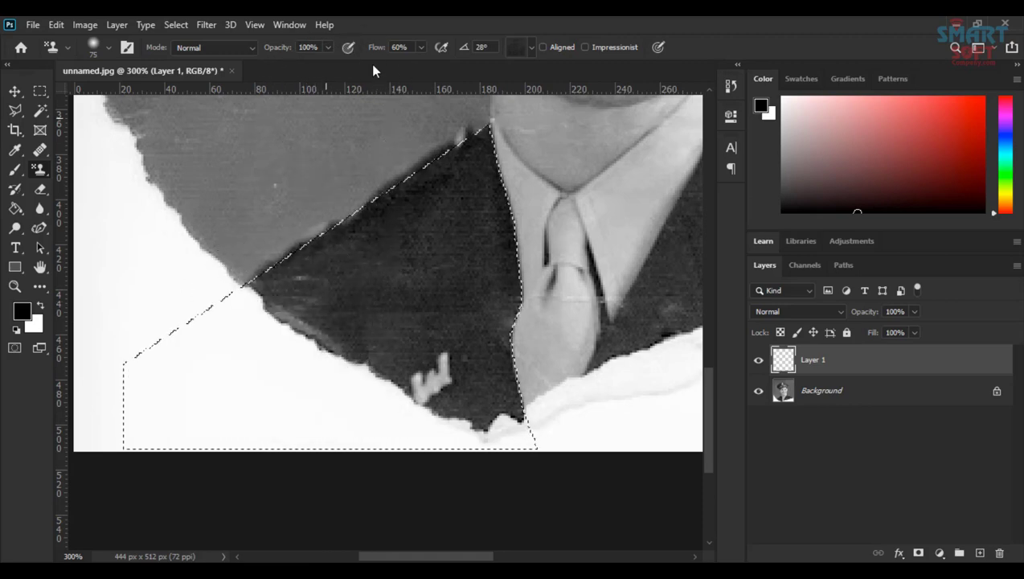
Try the Pattern Stamp on the selected jacket area with a flow of 1%
left_click_drag(411, 48, 324, 54)
type("0")
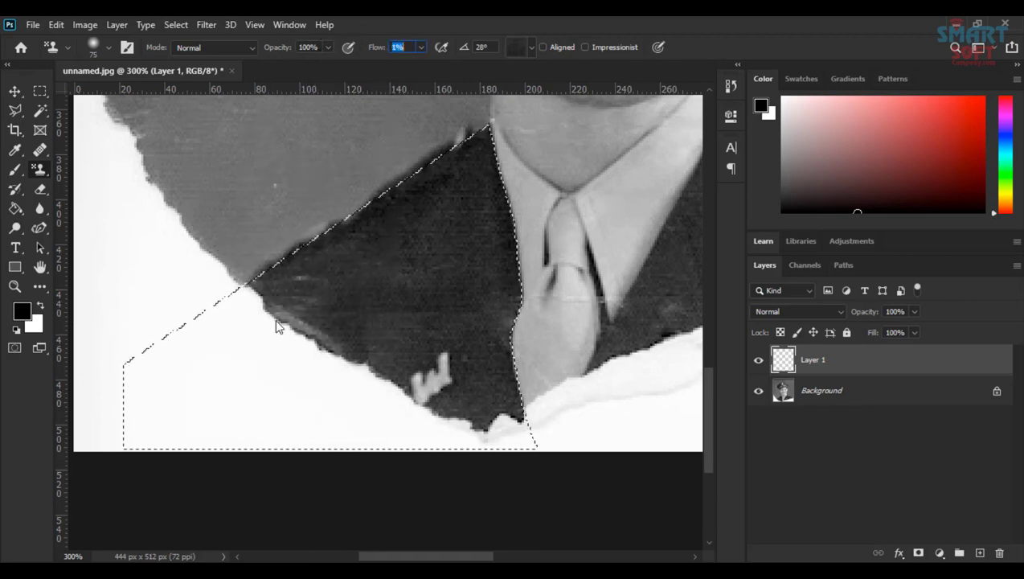
left_click(270, 318)
left_click(496, 234)
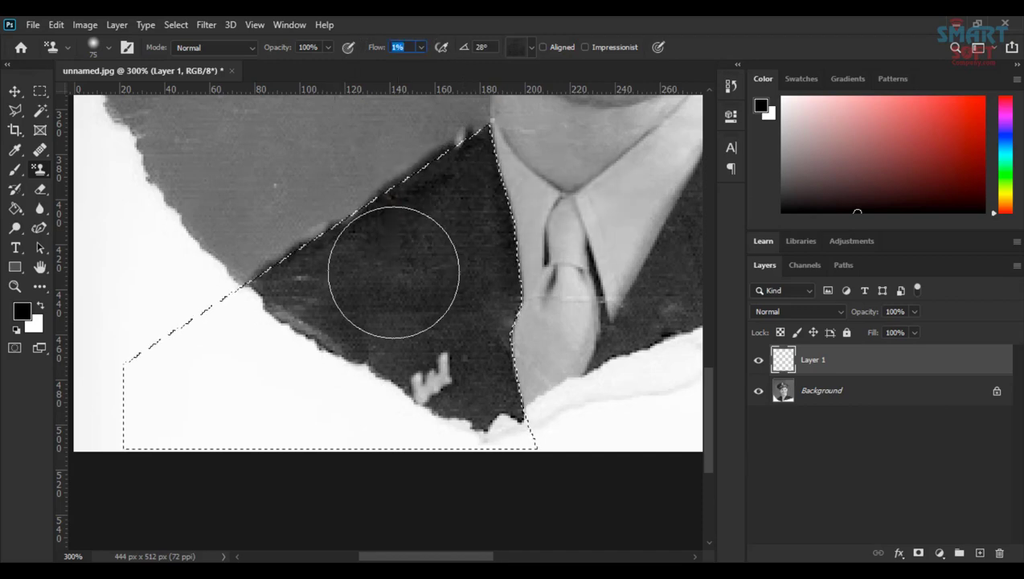
left_click(268, 404)
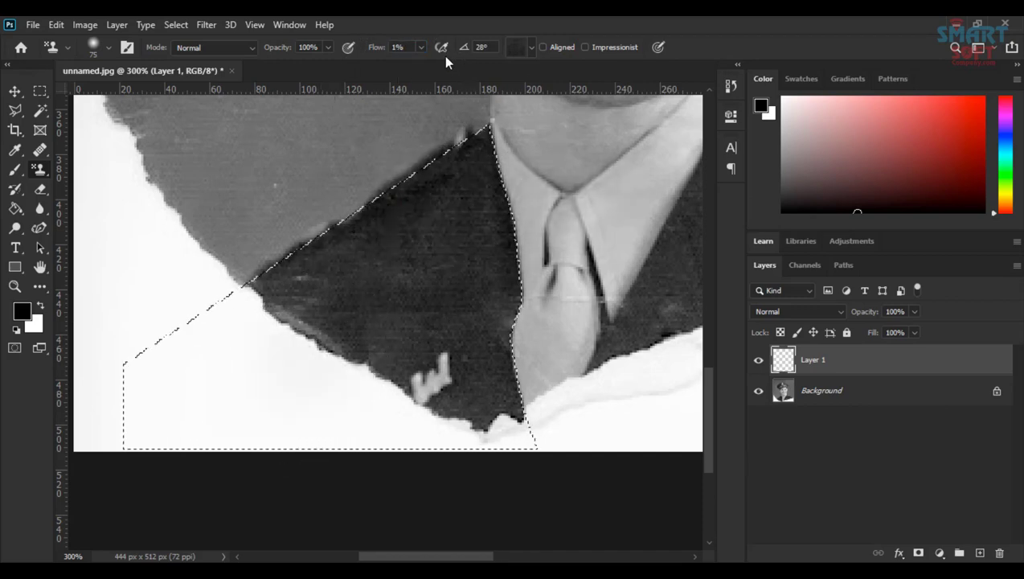
Set the Pattern Stamp's flow to 87%, keeping the brush angle at 28°
left_click(422, 48)
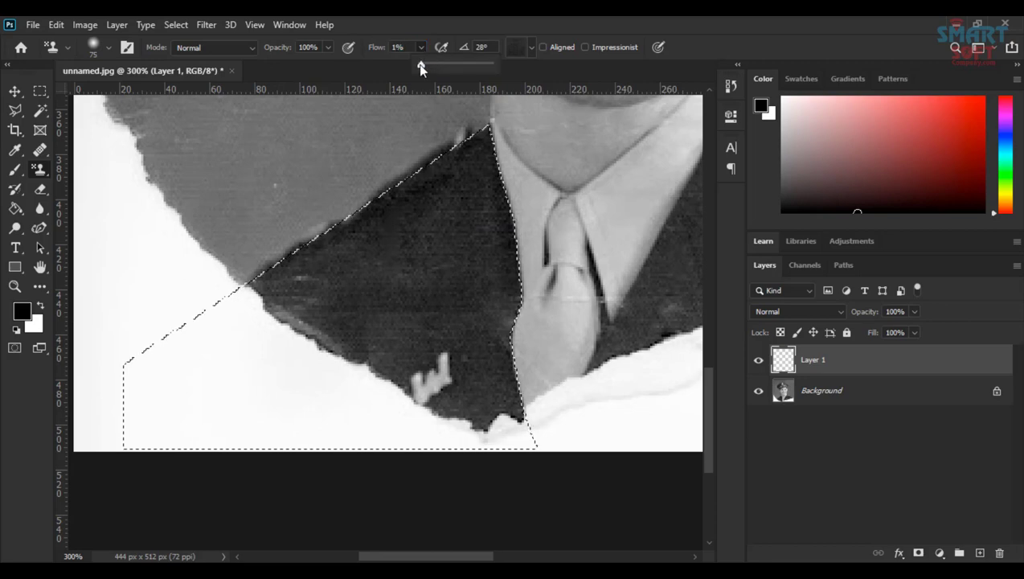
left_click_drag(473, 64, 480, 64)
left_click(482, 46)
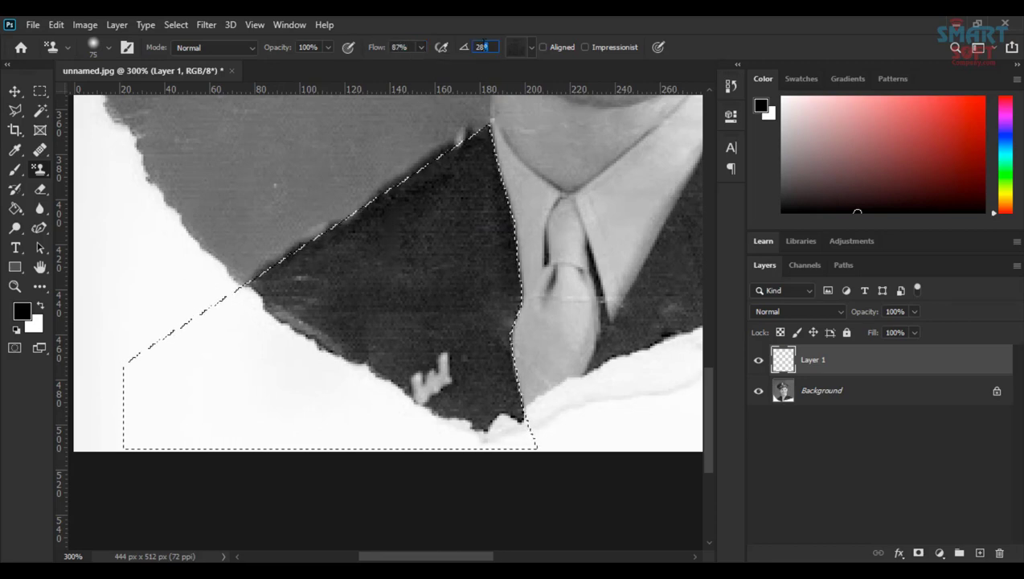
left_click_drag(492, 48, 475, 49)
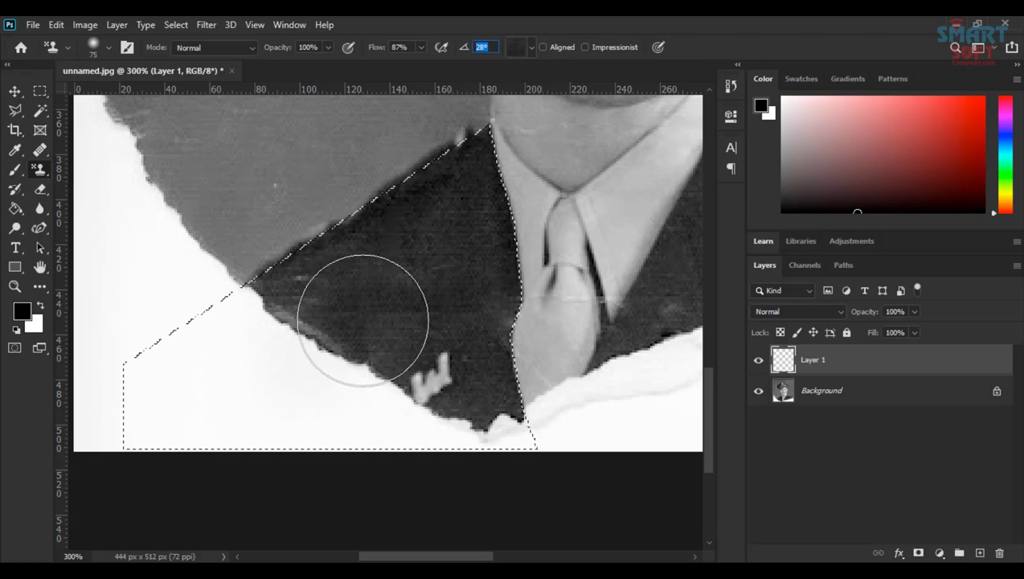
Try to rebuild the torn-away jacket corner inside the selection with pattern strokes at a brush size of 38
left_click_drag(373, 281, 312, 274)
mouse_move(257, 344)
left_mouse_down()
mouse_move(259, 302)
mouse_move(230, 317)
mouse_move(242, 298)
mouse_move(206, 340)
left_mouse_up()
left_click_drag(147, 390, 135, 407)
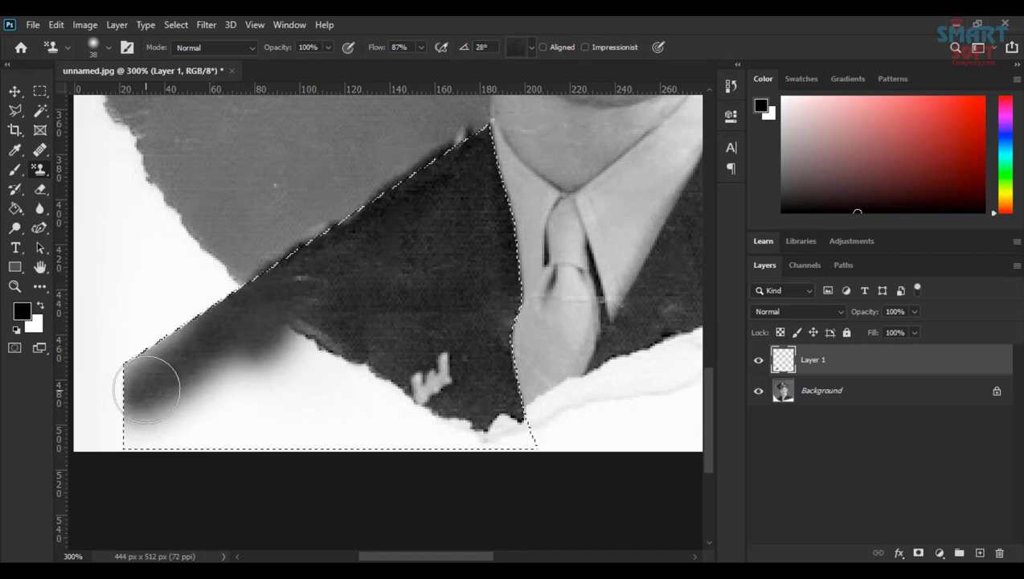
mouse_move(205, 394)
left_mouse_down()
mouse_move(305, 325)
mouse_move(276, 373)
mouse_move(194, 431)
left_mouse_up()
mouse_move(356, 427)
left_mouse_down()
mouse_move(308, 344)
mouse_move(448, 413)
left_mouse_up()
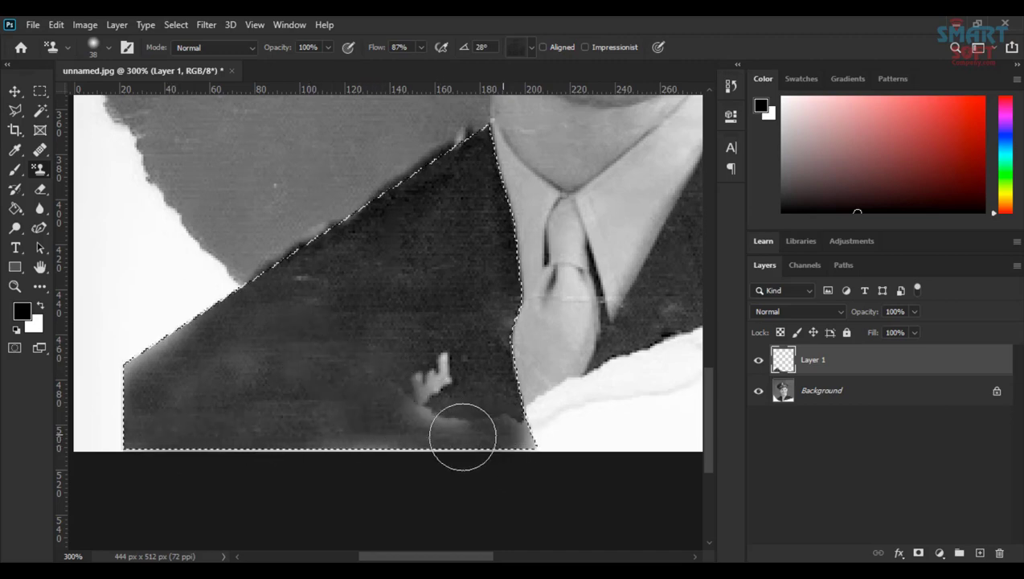
mouse_move(335, 400)
left_mouse_down()
mouse_move(391, 380)
mouse_move(368, 453)
mouse_move(235, 433)
mouse_move(456, 437)
left_mouse_up()
left_click_drag(314, 362, 386, 354)
Deselect the jacket half and try to soften its shoulder and outer edges with the Pattern Stamp
key("ctrl+d")
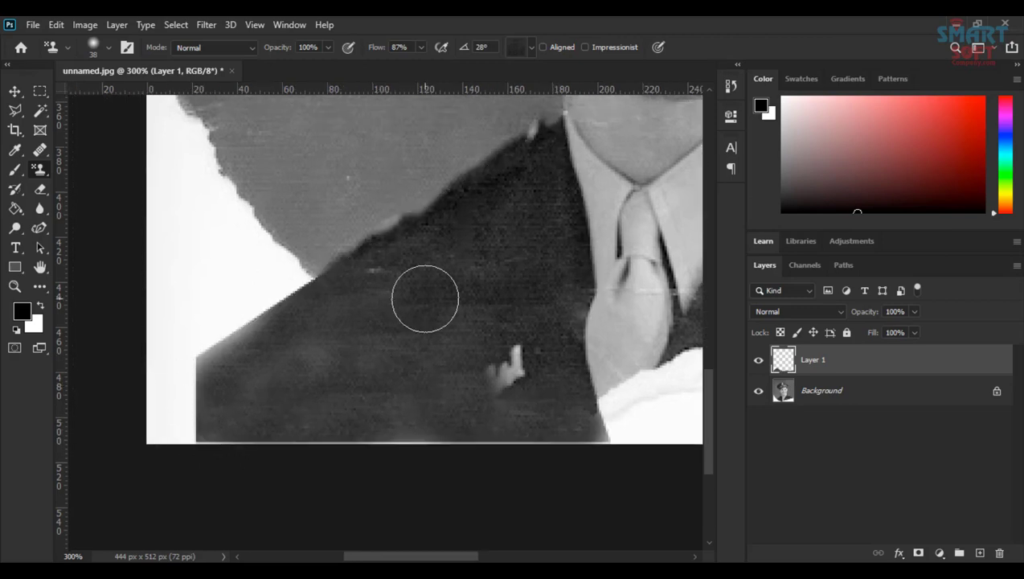
mouse_move(515, 171)
left_mouse_down()
mouse_move(533, 145)
mouse_move(255, 316)
mouse_move(200, 366)
mouse_move(198, 452)
left_mouse_up()
key("space")
mouse_move(513, 245)
left_mouse_down()
mouse_move(229, 358)
mouse_move(253, 375)
left_mouse_up()
key("ctrl+0")
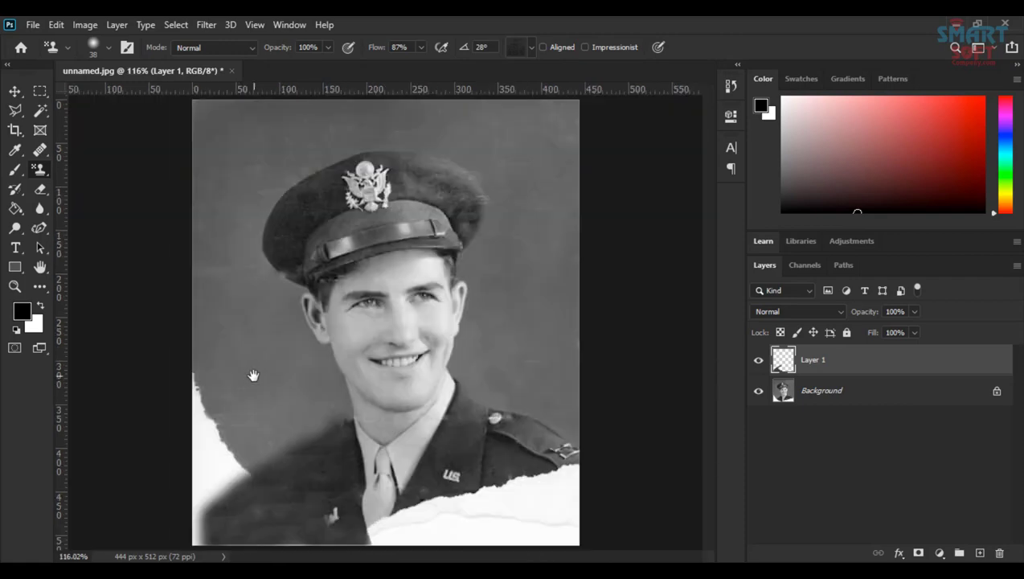
Undo the deselection and all pattern strokes on the jacket half with the torn-away corner
key("ctrl+z")
key("ctrl+z")
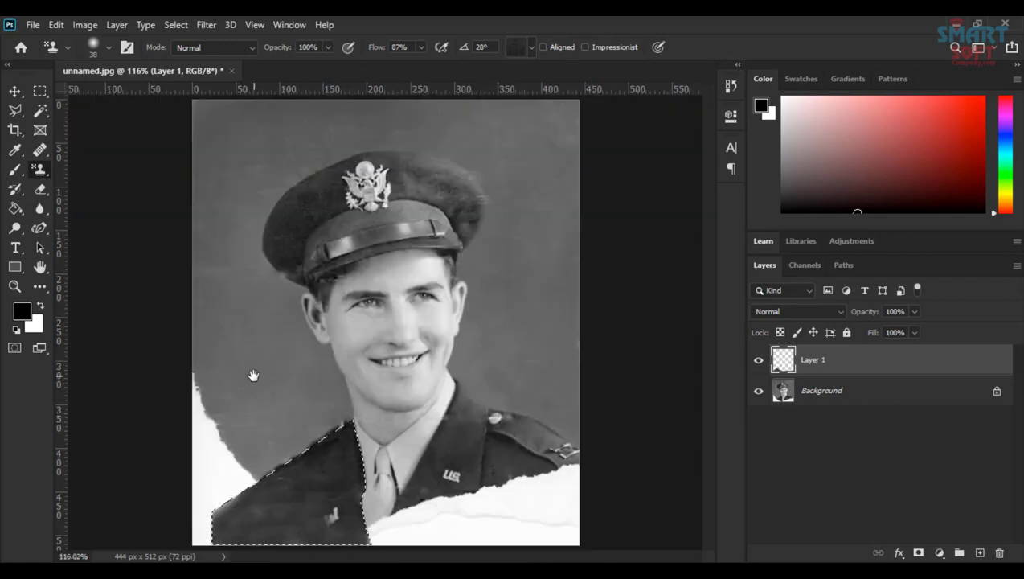
key("ctrl+z")
key("ctrl+z")
key("ctrl+z")
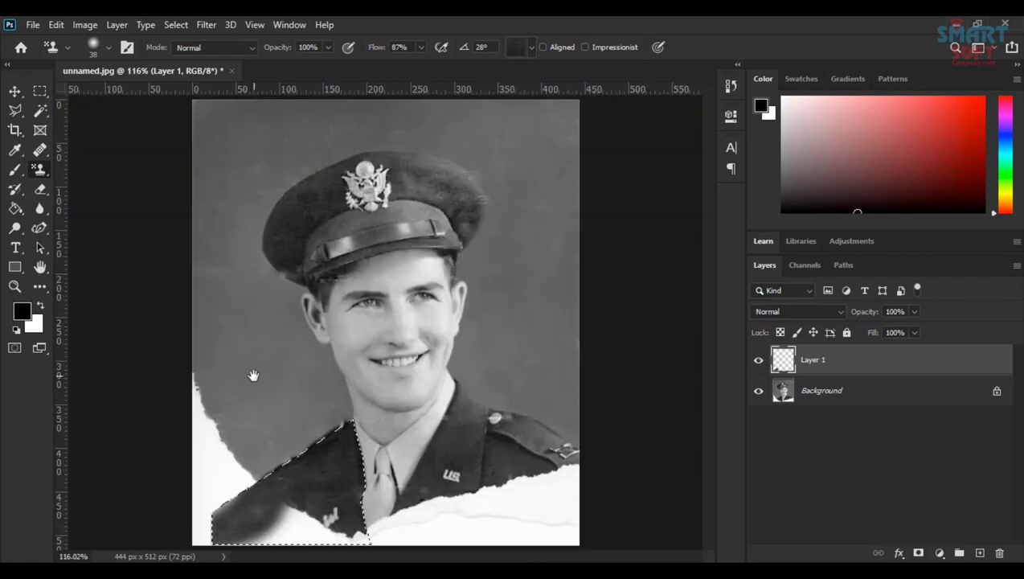
key("ctrl+z")
key("ctrl+z")
key("ctrl+z")
key("ctrl+z")
key("ctrl+z")
key("ctrl+z")
key("ctrl+z")
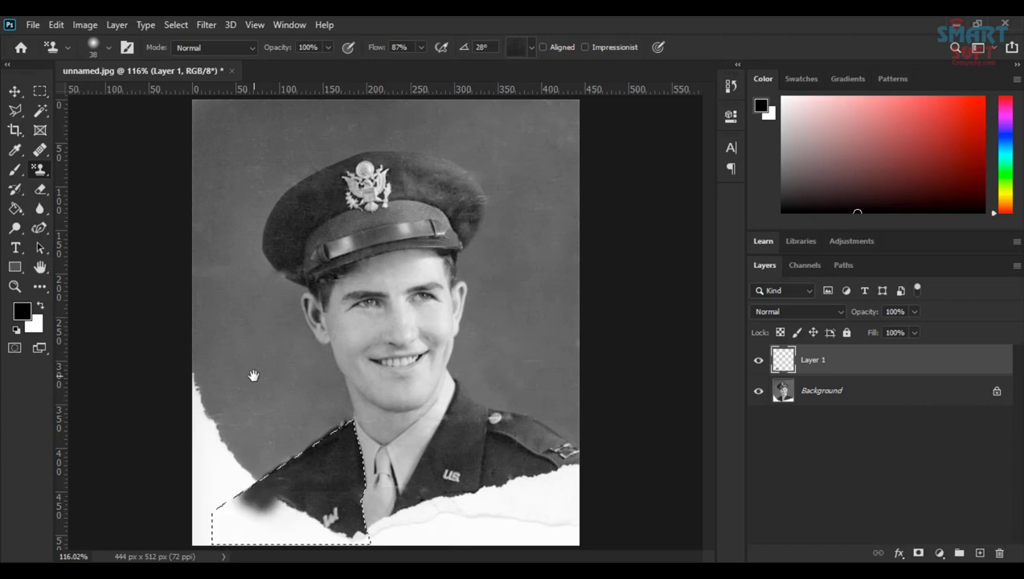
key("ctrl+z")
key("ctrl+z")
key("ctrl+z")
key("ctrl+z")
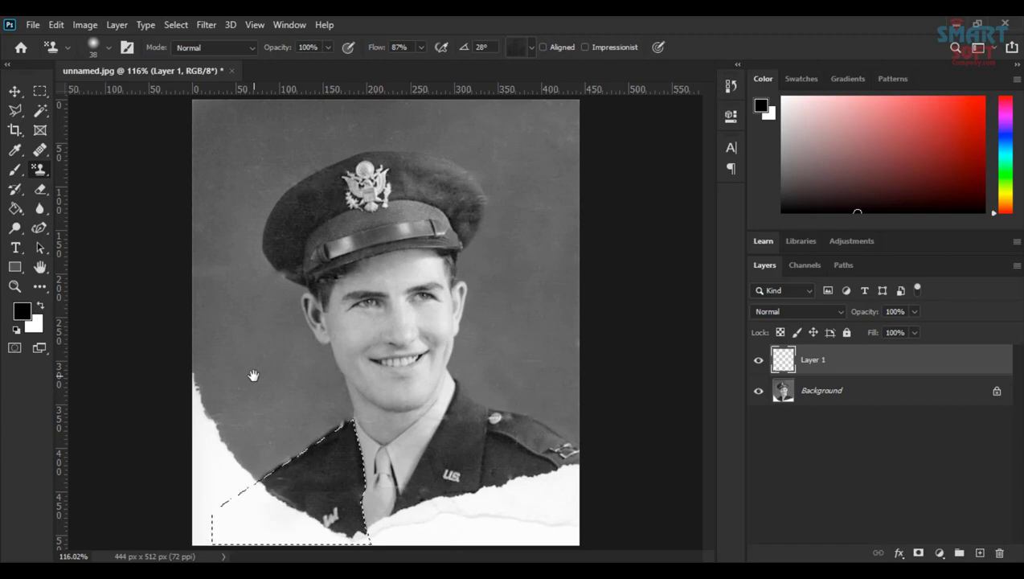
Fill the torn-away jacket area below the US pin and shoulder strap with Pattern 3, using a brush size of 38
key("ctrl+plus")
key("ctrl+plus")
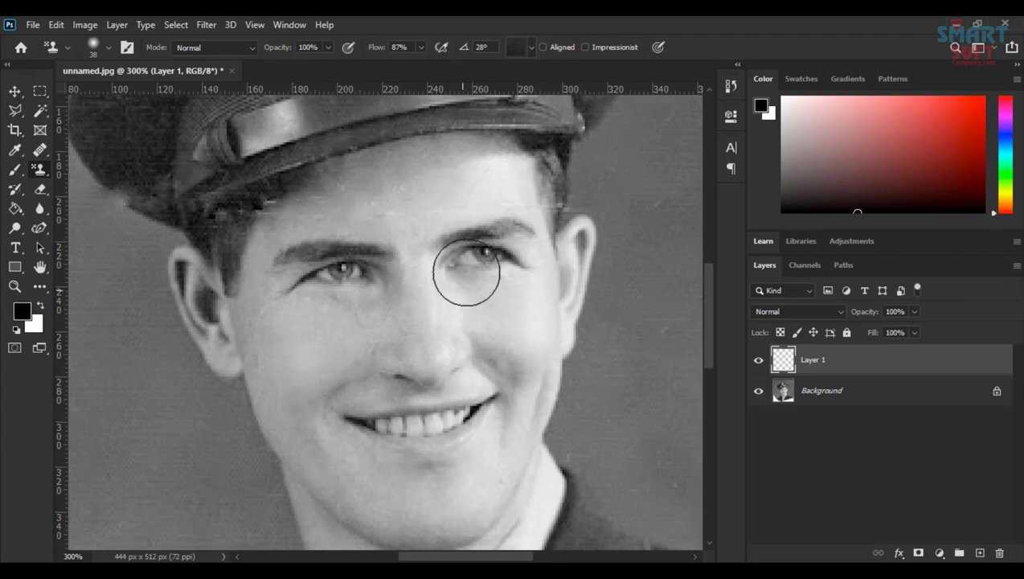
scroll(457, 306, "down", 5)
left_click_drag(589, 363, 277, 169)
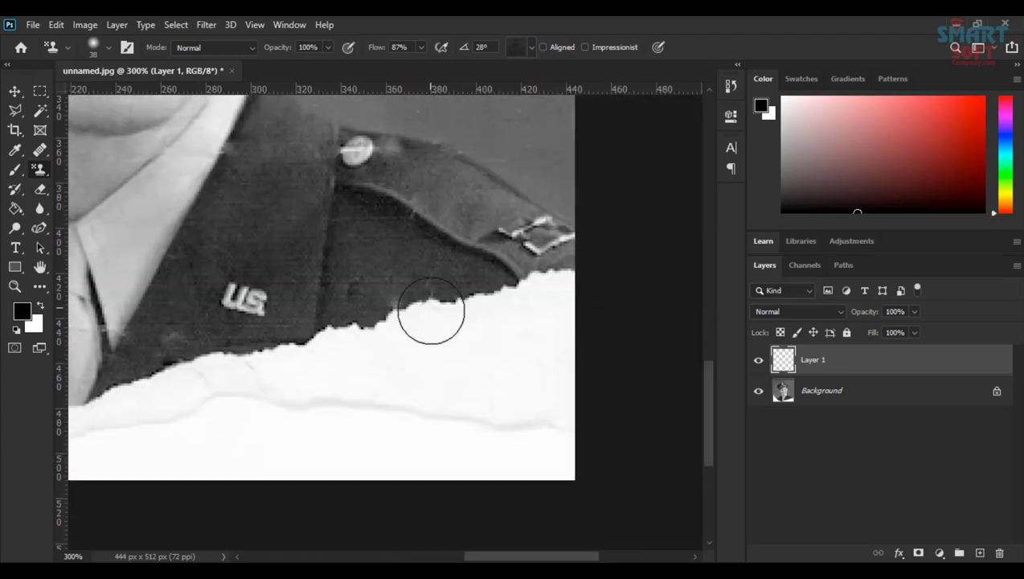
mouse_move(359, 323)
left_mouse_down()
mouse_move(478, 317)
mouse_move(496, 300)
mouse_move(473, 328)
mouse_move(312, 355)
mouse_move(373, 343)
mouse_move(373, 407)
mouse_move(334, 373)
mouse_move(197, 373)
mouse_move(141, 393)
mouse_move(190, 368)
mouse_move(347, 341)
mouse_move(447, 344)
mouse_move(496, 308)
mouse_move(554, 305)
mouse_move(551, 286)
mouse_move(544, 361)
mouse_move(428, 365)
mouse_move(179, 402)
mouse_move(437, 393)
mouse_move(489, 423)
mouse_move(222, 434)
mouse_move(512, 434)
mouse_move(556, 328)
mouse_move(384, 471)
mouse_move(178, 441)
mouse_move(189, 400)
left_mouse_up()
left_click_drag(391, 379, 567, 341)
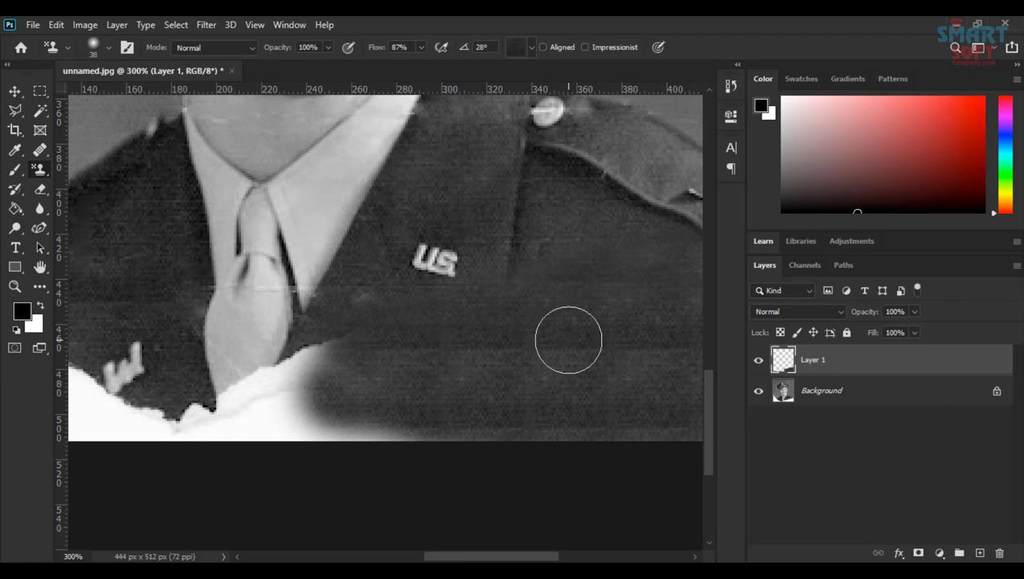
mouse_move(300, 410)
left_mouse_down()
mouse_move(304, 374)
mouse_move(295, 428)
mouse_move(394, 423)
mouse_move(357, 422)
mouse_move(333, 384)
mouse_move(294, 401)
mouse_move(281, 438)
mouse_move(314, 418)
left_mouse_up()
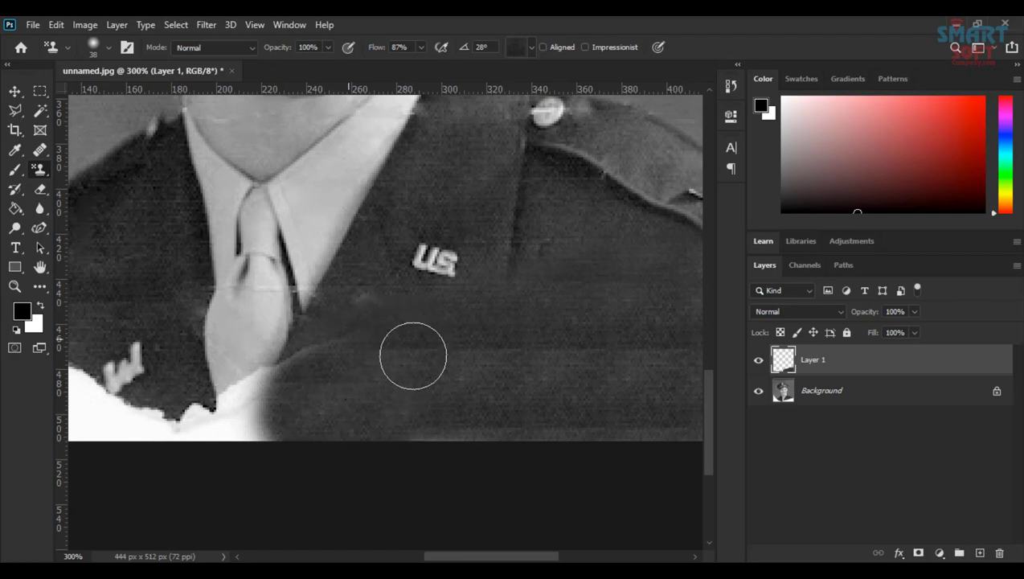
left_click_drag(506, 251, 331, 325)
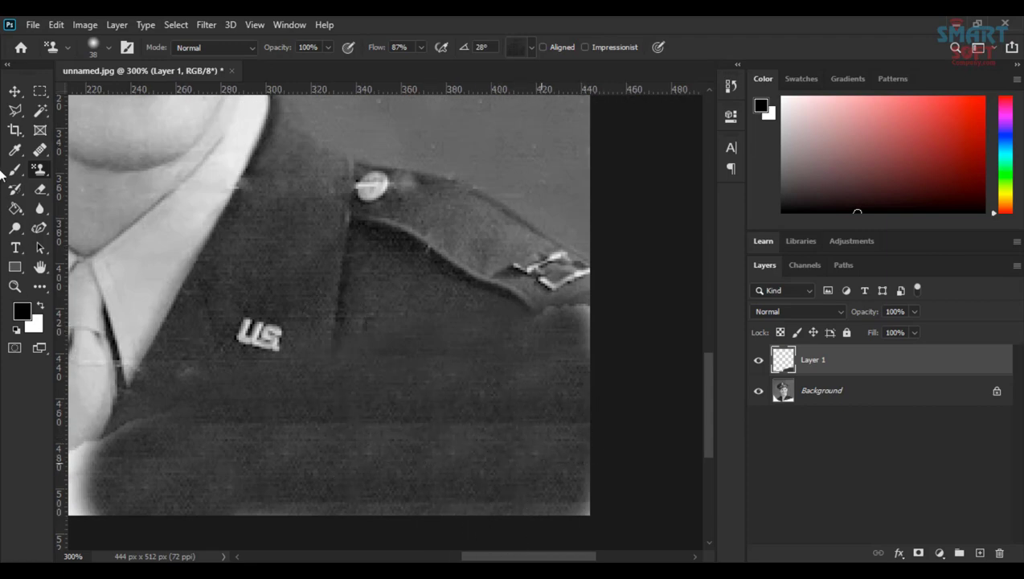
Smooth the repeating bands in the pattern-filled jacket area below the US pin with the Content-Aware Spot Healing Brush at size 29
left_click(40, 149)
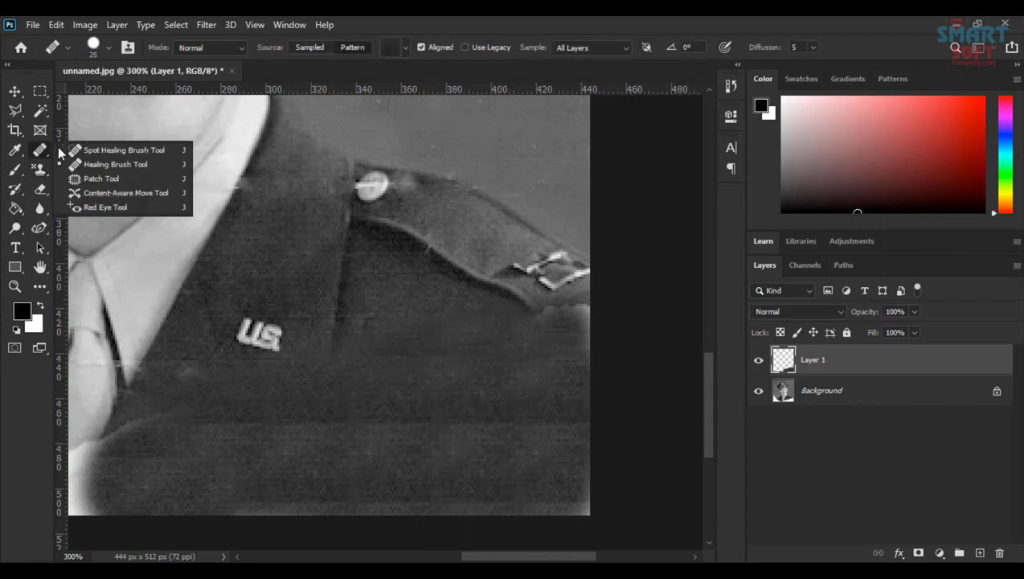
left_click(114, 151)
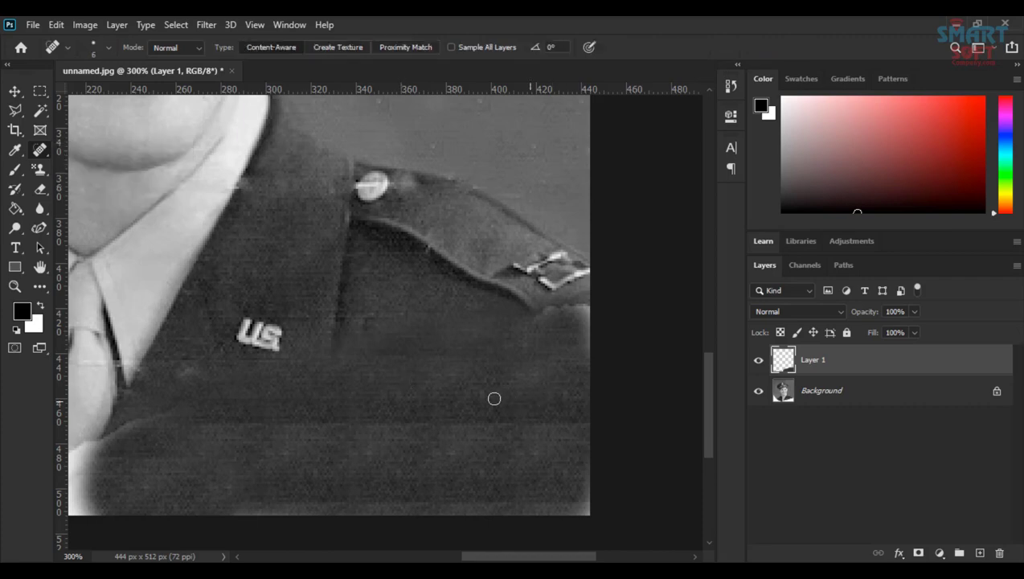
left_click_drag(486, 395, 554, 384)
left_click(442, 380, "alt")
key("Return")
right_click(40, 151)
left_click(111, 154)
mouse_move(461, 402)
left_mouse_down()
mouse_move(488, 490)
mouse_move(490, 441)
mouse_move(500, 441)
mouse_move(402, 427)
left_mouse_up()
left_click_drag(581, 407, 463, 454)
left_click_drag(362, 428, 218, 435)
left_click_drag(253, 497, 455, 499)
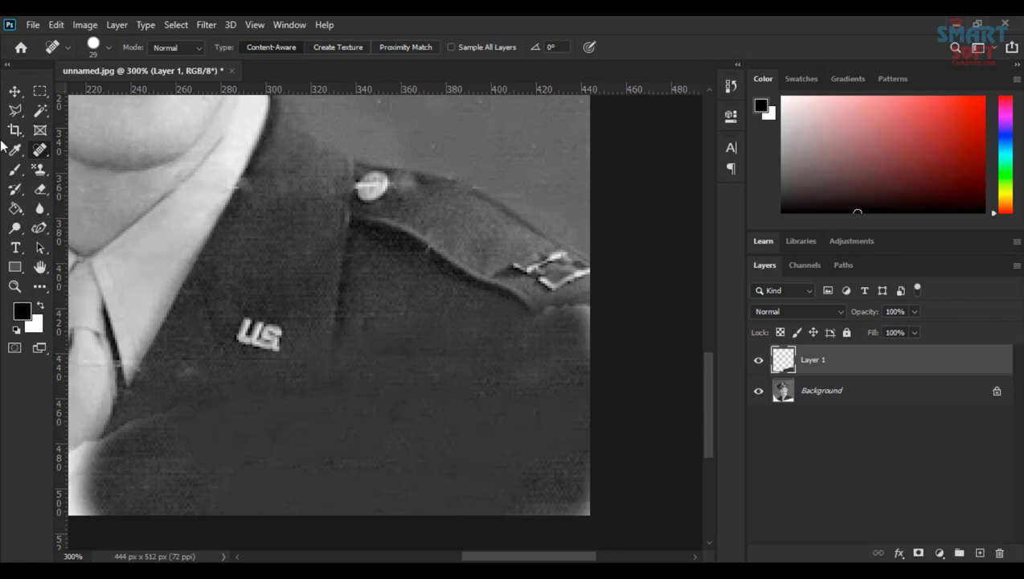
Switch to the Move tool and examine the restored portrait as a whole and close up around the face and cap
left_click(15, 90)
left_click_drag(394, 349, 514, 446)
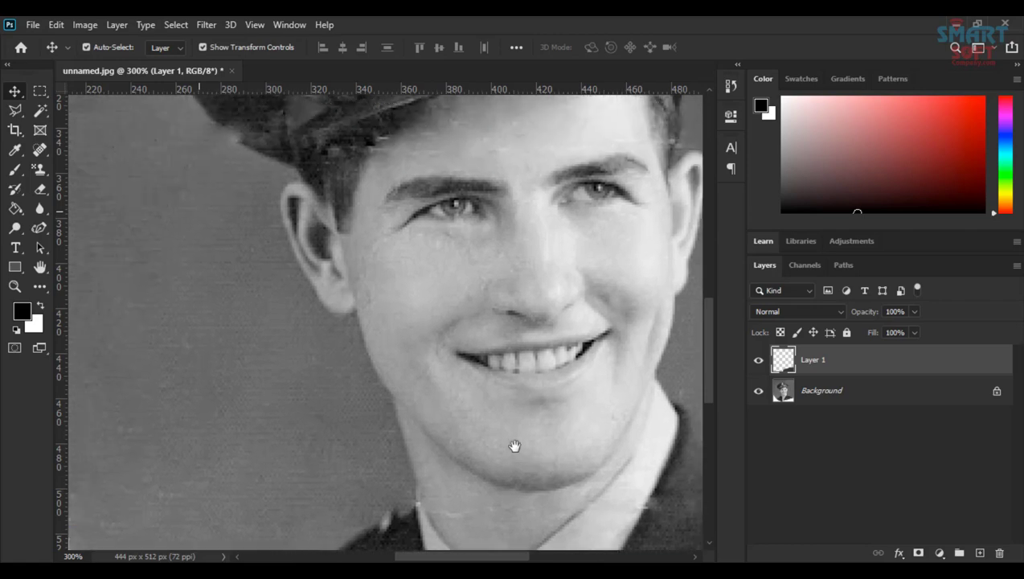
key("ctrl+minus")
key("ctrl+minus")
left_click(498, 276, "ctrl")
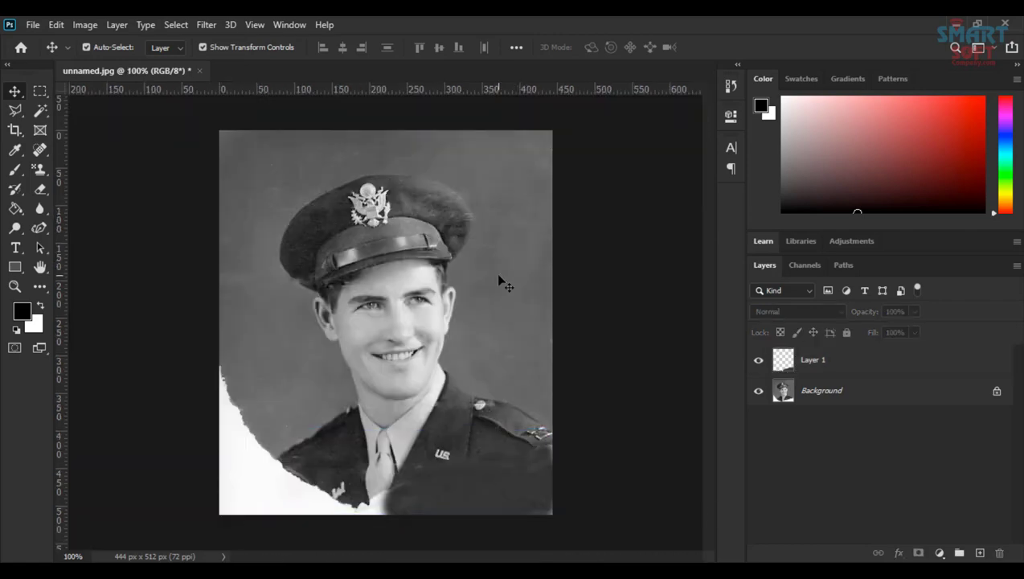
key("ctrl+plus")
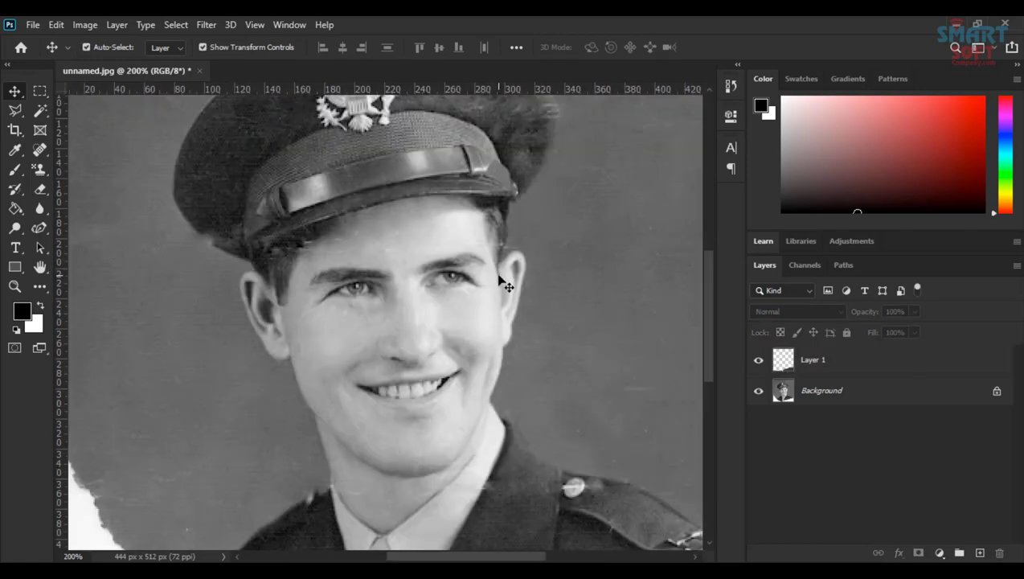
key("ctrl+plus")
key("ctrl+plus")
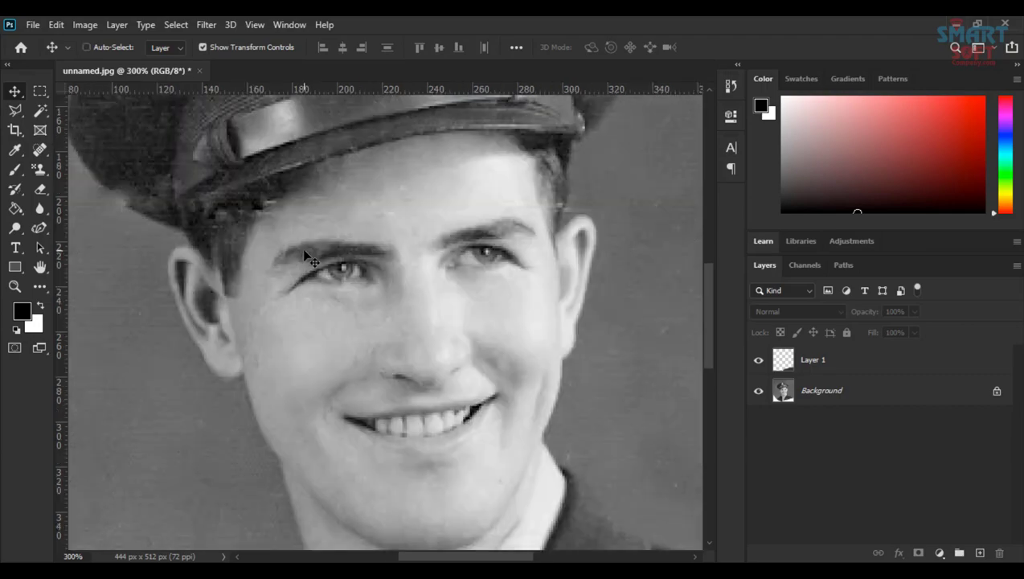
left_click_drag(405, 248, 485, 519)
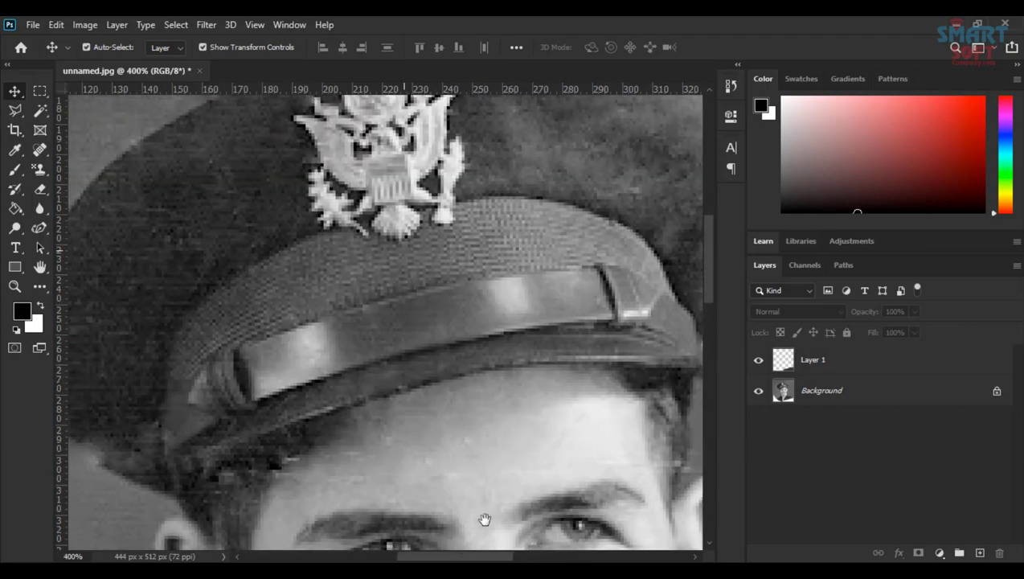
key("ctrl+minus")
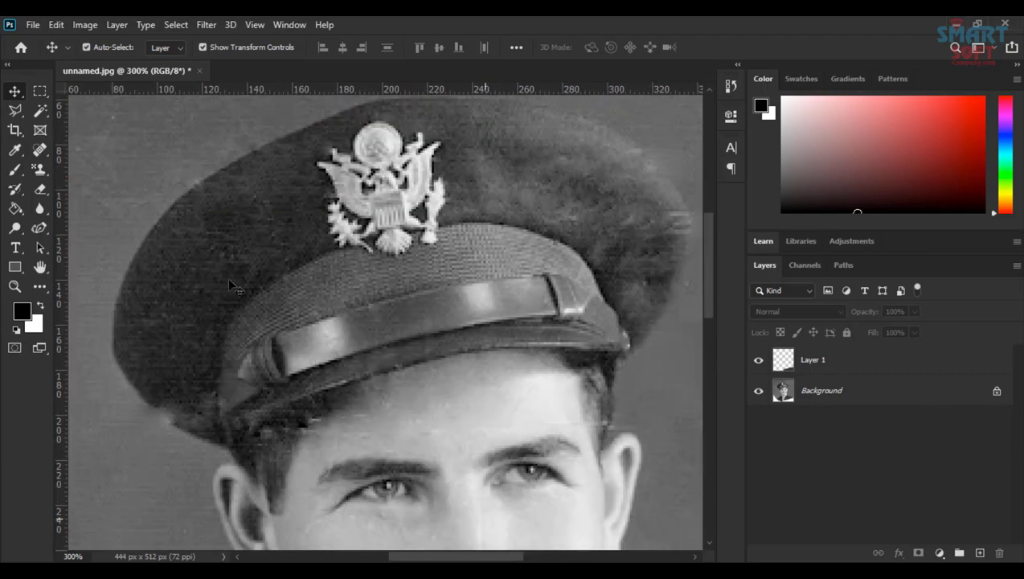
Select the whole cap on the Background layer by tracing its outline with the Magnetic Lasso tool
left_click(22, 109)
right_click(19, 111)
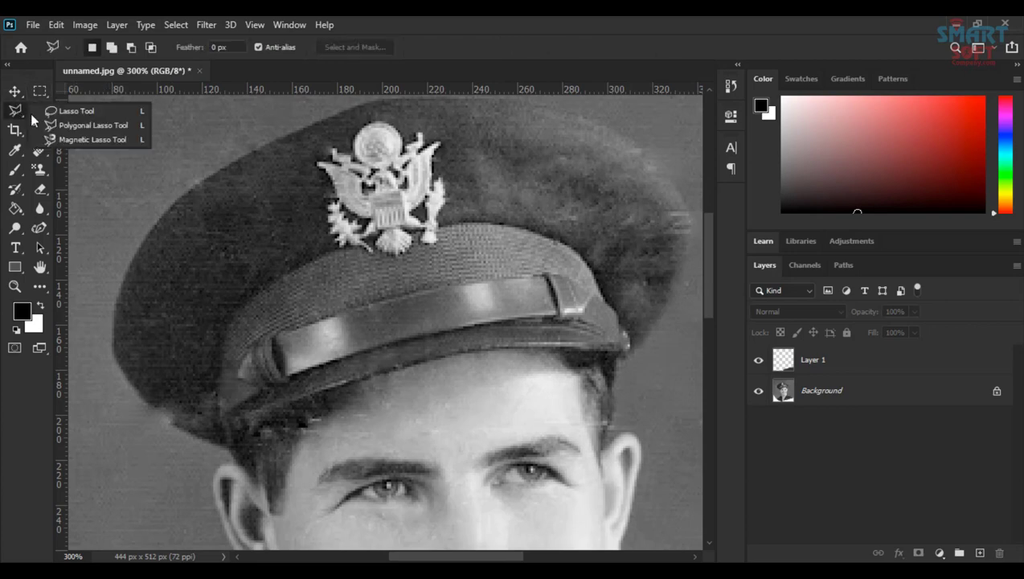
left_click(61, 140)
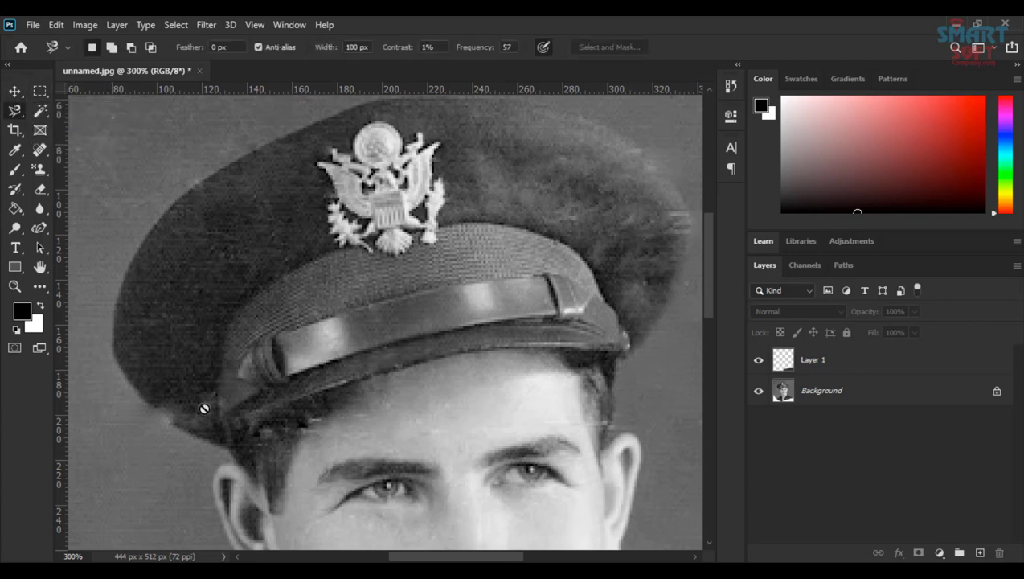
left_click(823, 390)
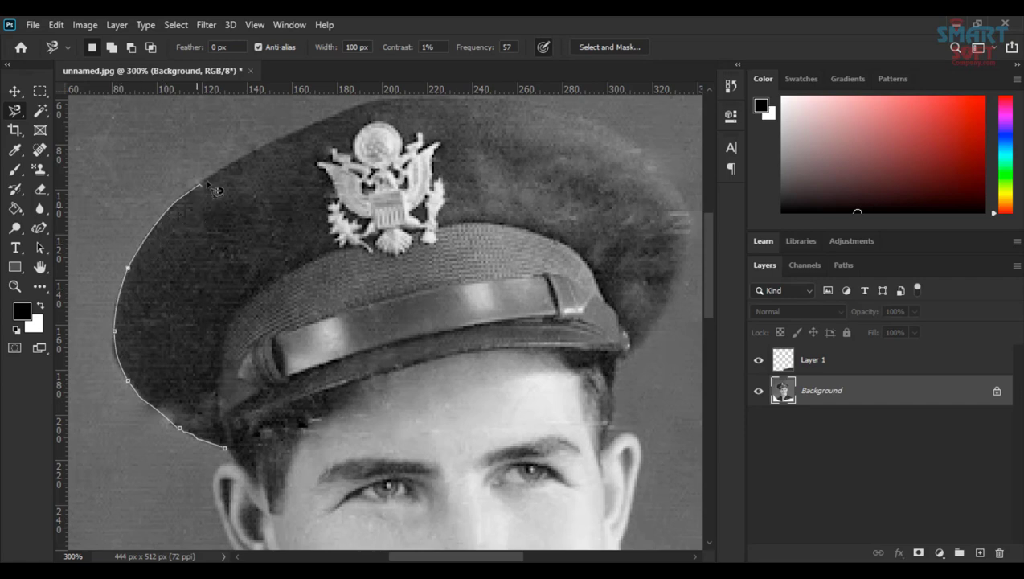
left_click_drag(329, 123, 236, 191)
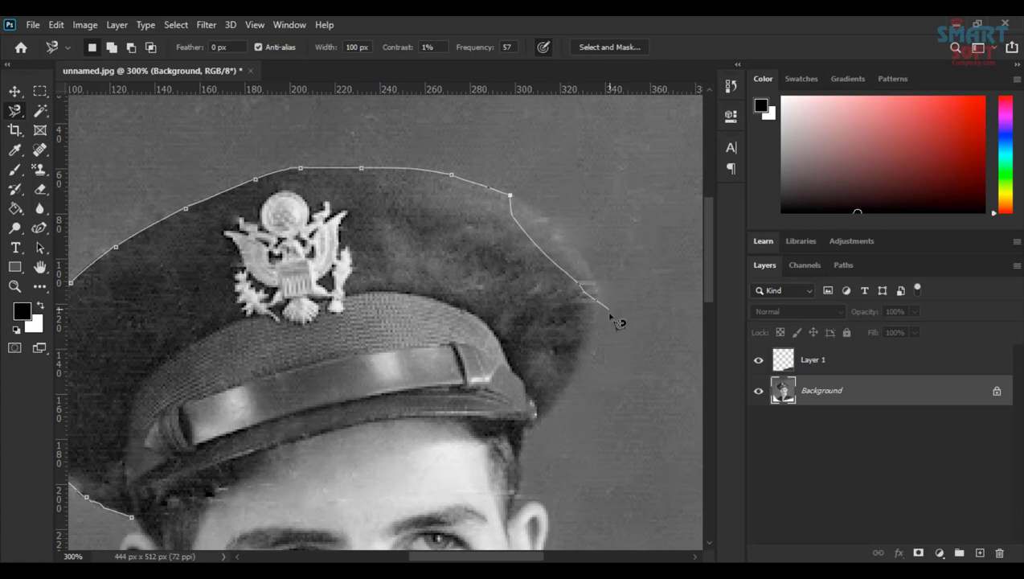
key("BackSpace")
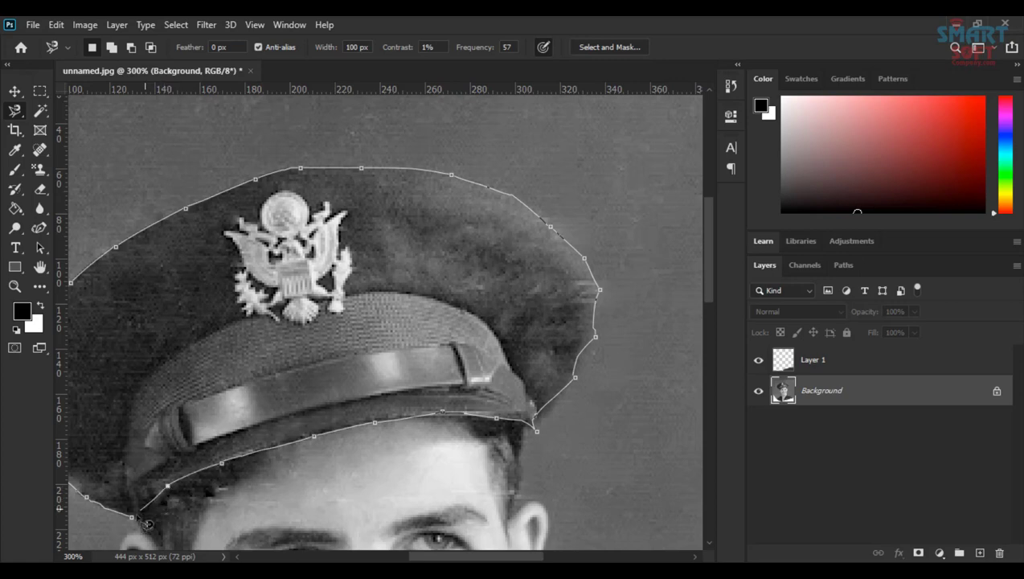
double_click(143, 527)
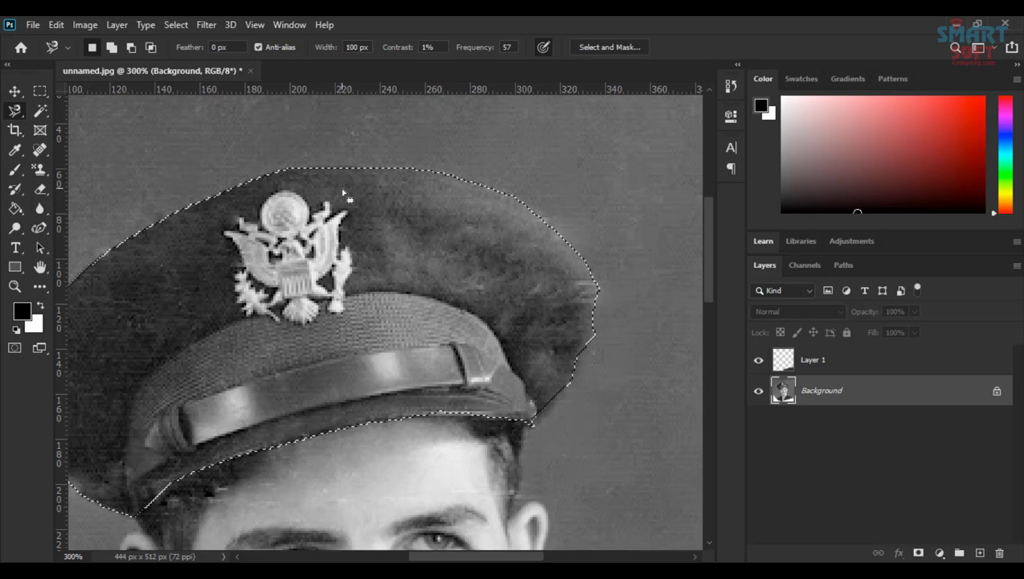
Darken the selected cap with a Brightness/Contrast adjustment of brightness -32 and contrast 26
key("ctrl+minus")
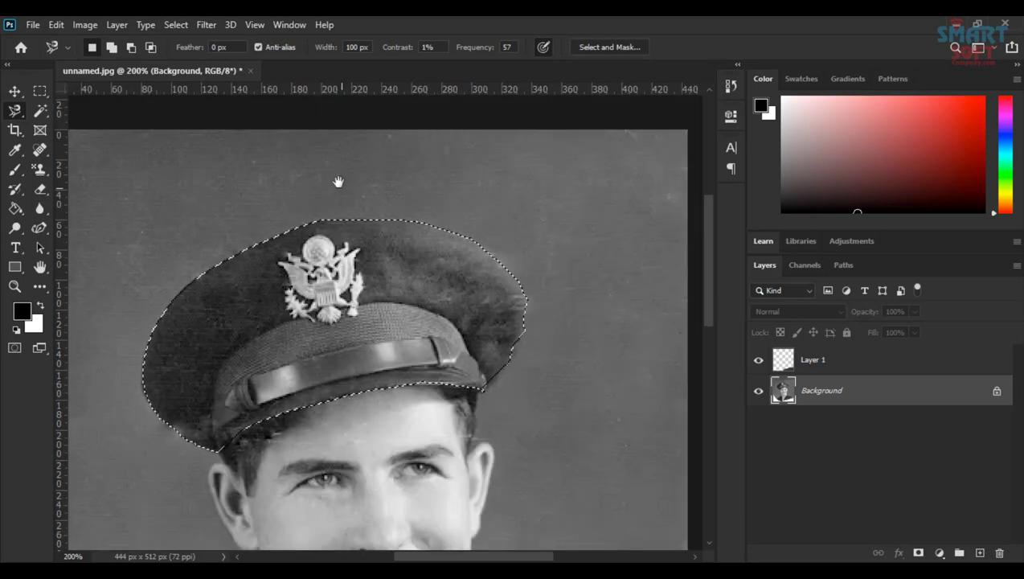
left_click_drag(333, 328, 421, 216)
key("ctrl+minus")
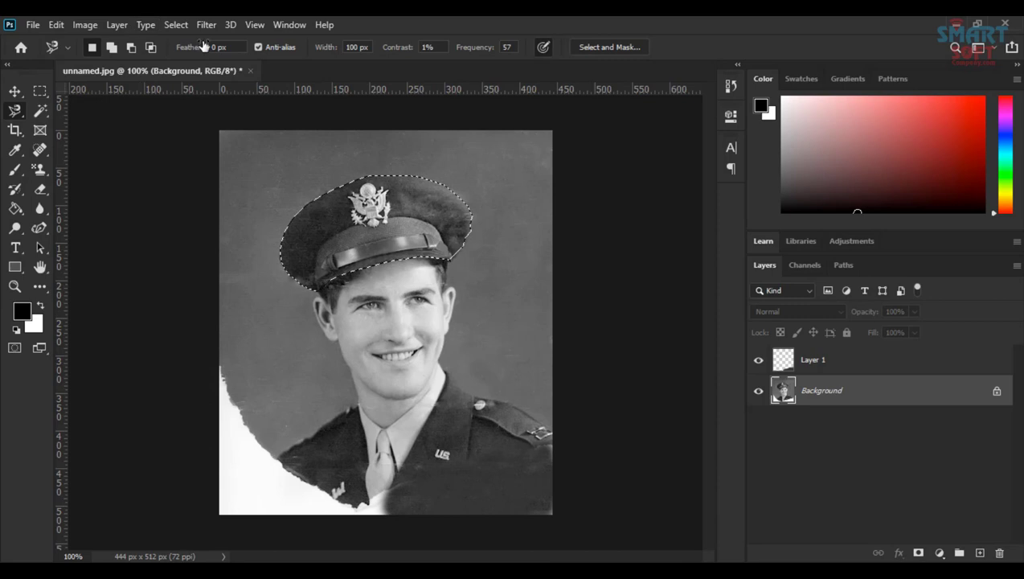
left_click(85, 24)
mouse_move(133, 67)
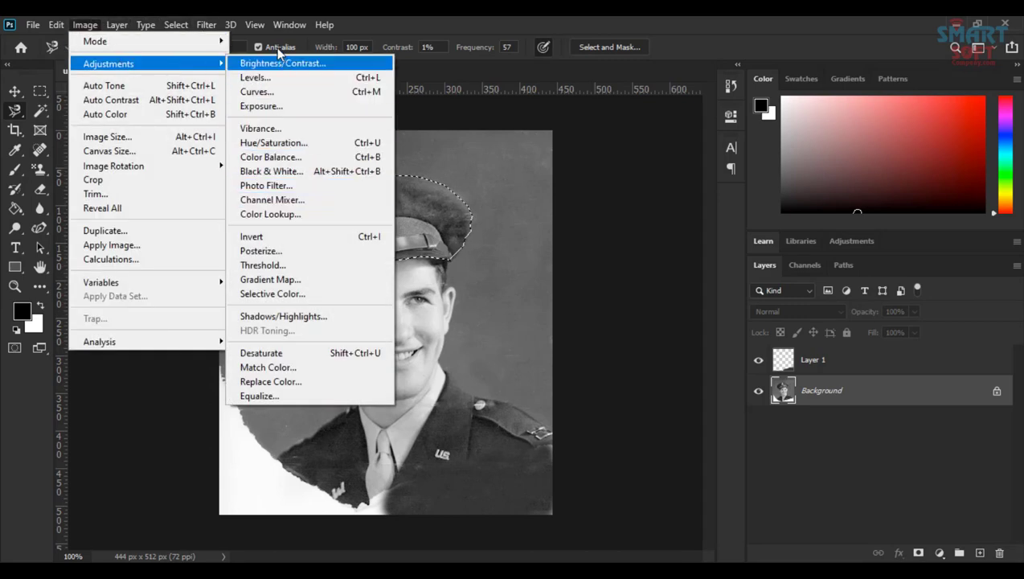
left_click(334, 63)
left_click_drag(469, 138, 619, 106)
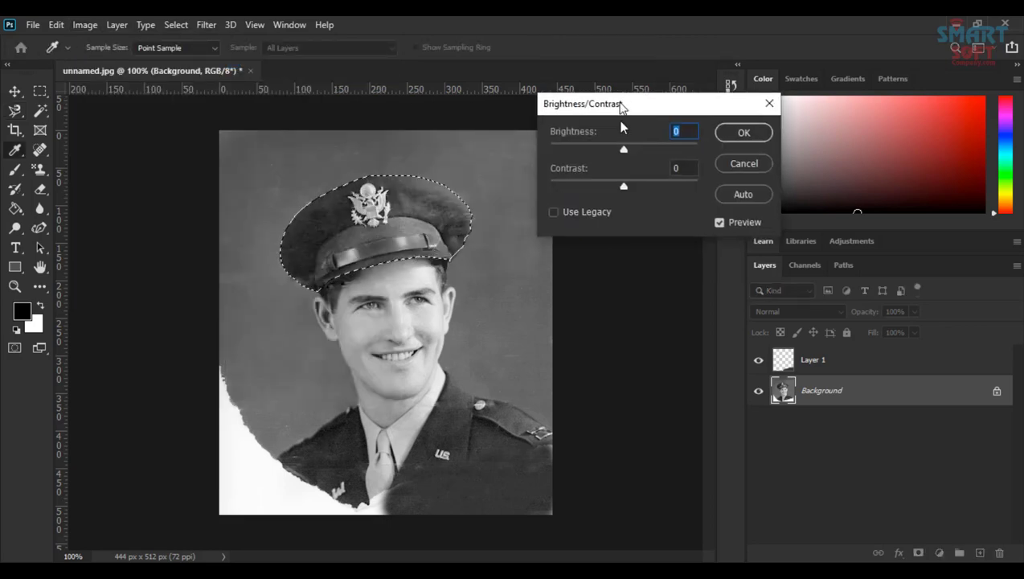
mouse_move(626, 150)
left_mouse_down()
mouse_move(649, 155)
mouse_move(613, 151)
left_mouse_up()
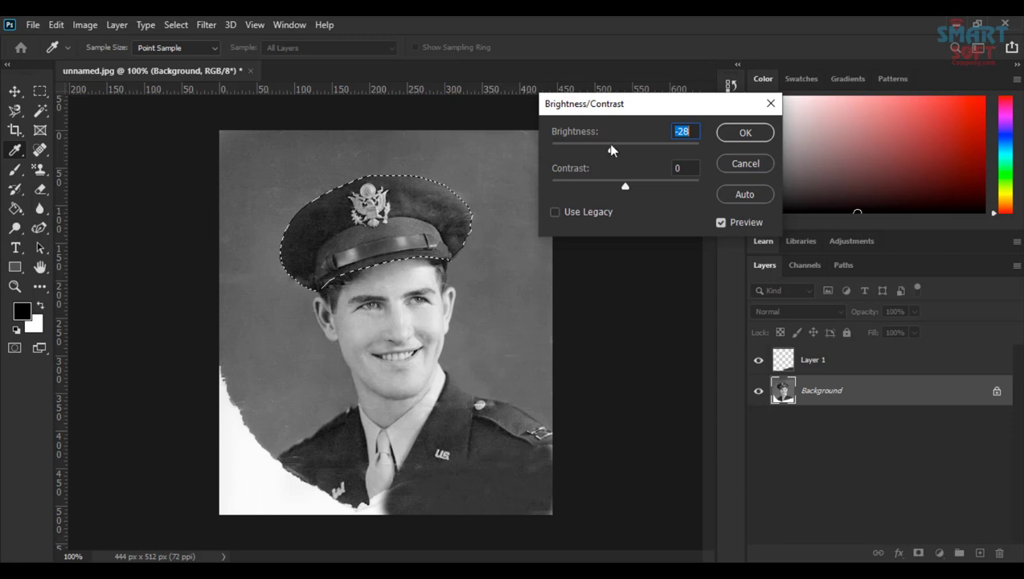
left_click_drag(624, 186, 644, 187)
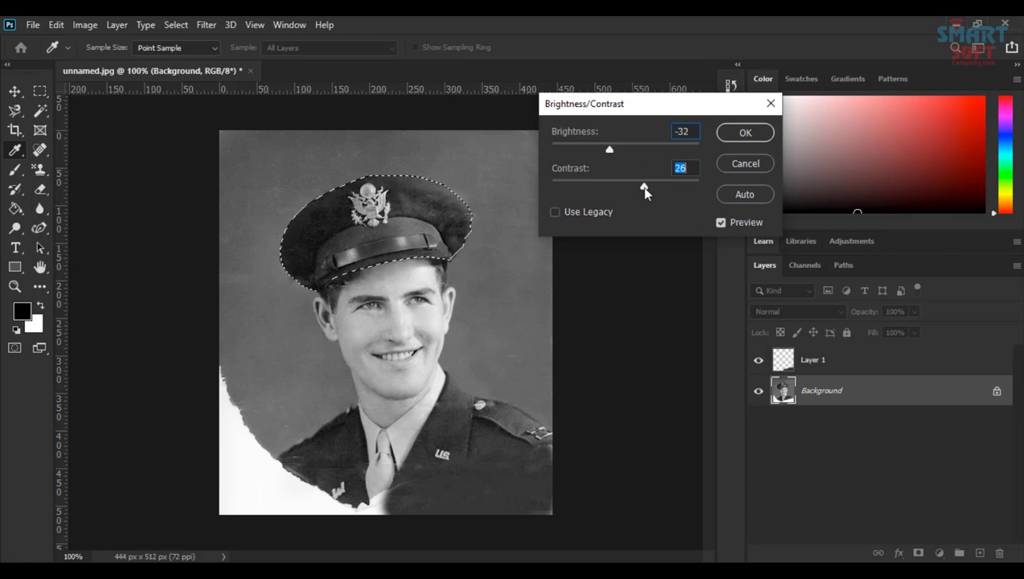
left_click(735, 131)
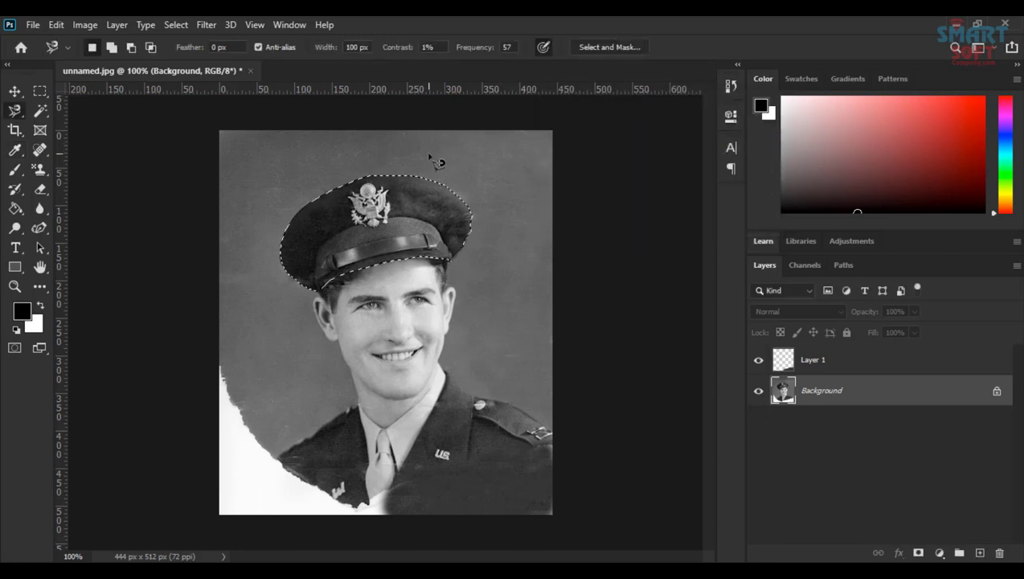
Copy the selected cap to a new layer and check that layer's effect by hiding and showing it
key("ctrl+j")
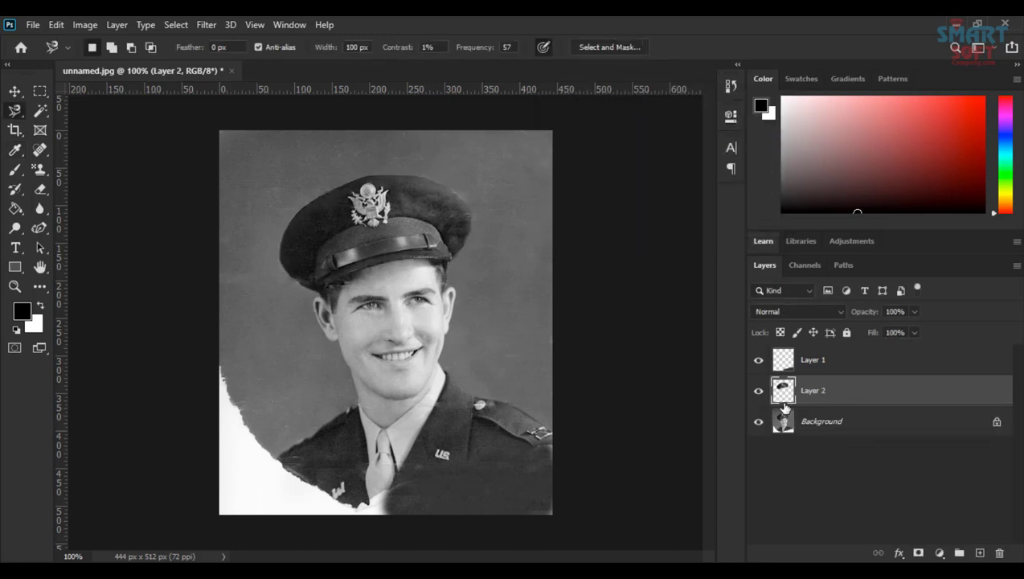
left_click(758, 391)
left_click(758, 393)
Examine the darkened cap, face and jacket up close and the portrait as a whole
scroll(328, 283, "up", 1)
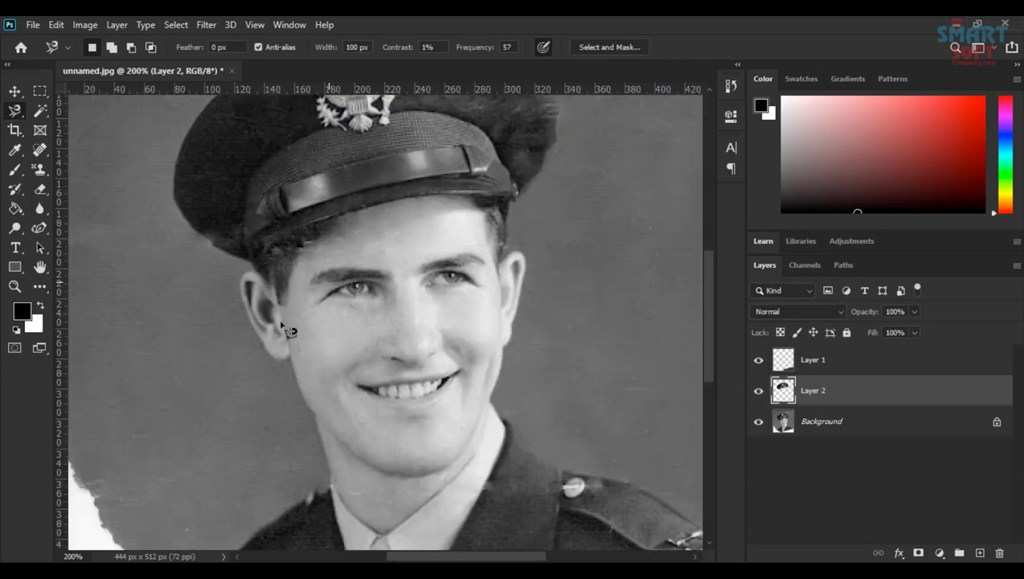
scroll(302, 326, "down", 3)
scroll(303, 323, "down", 2)
scroll(304, 323, "up", 2)
scroll(476, 336, "up", 9)
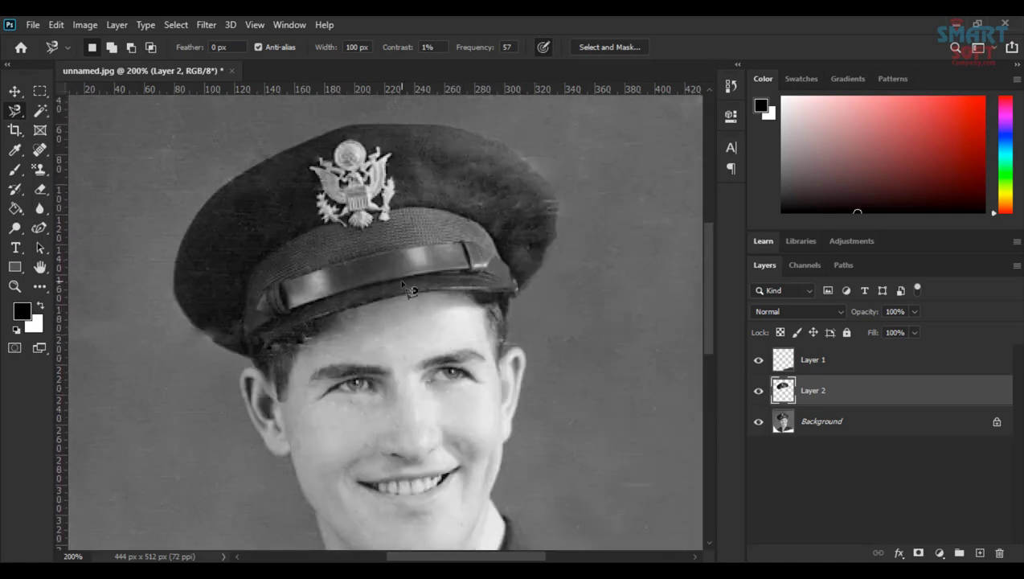
scroll(394, 308, "down", 3)
scroll(393, 315, "down", 3)
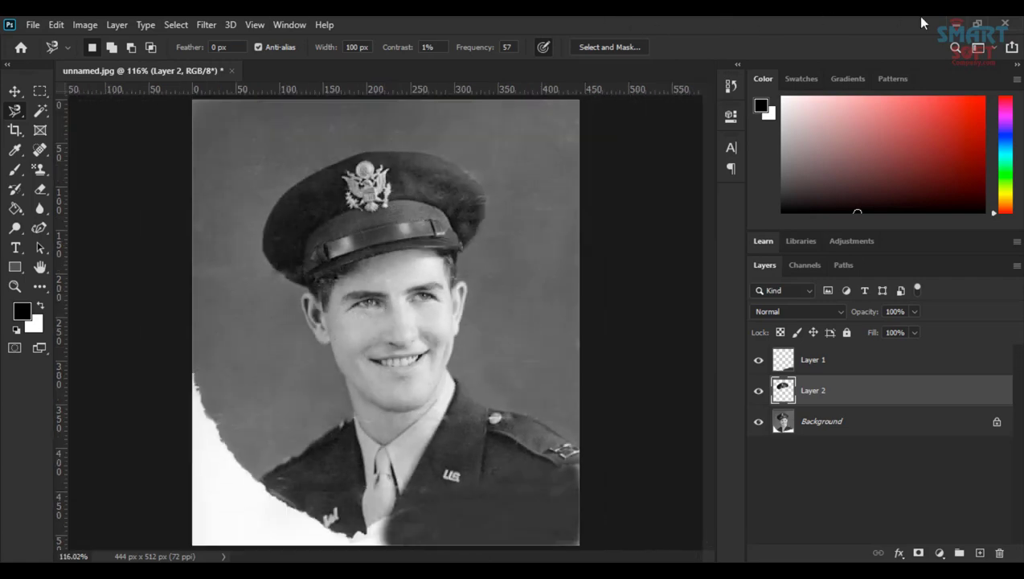
Switch to File Explorer and open the Leesion 11 folder inside Photoshop Projects
left_click(956, 25)
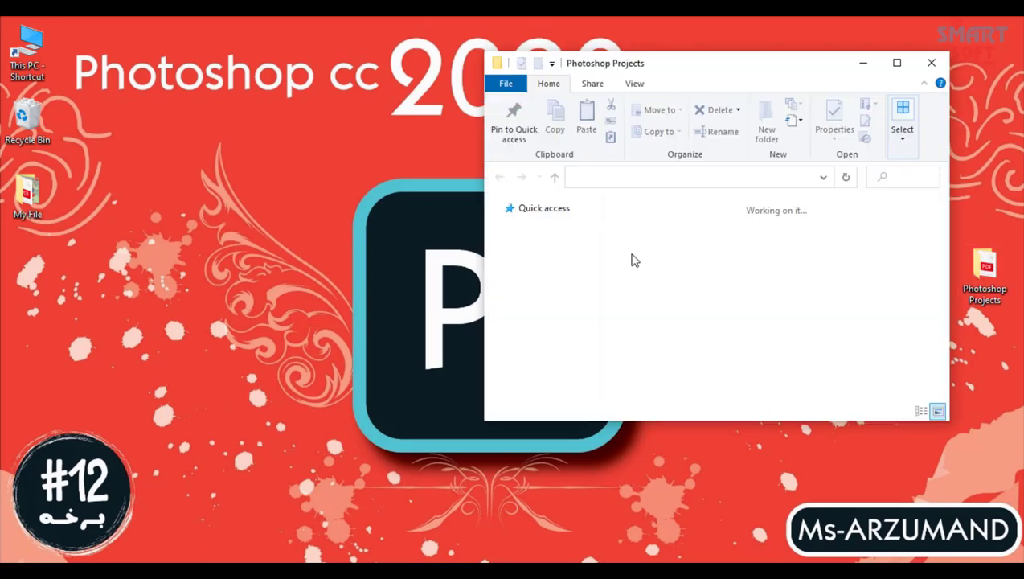
left_click(658, 249)
double_click(658, 249)
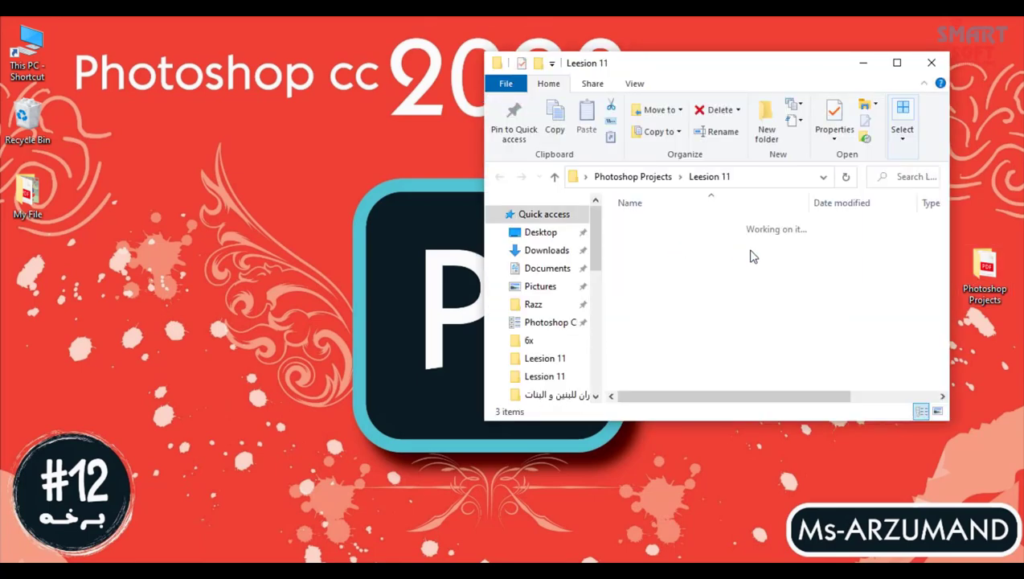
Create a shortcut and a copy of the unnamed image in the Leesion 11 folder
left_click(823, 255)
left_click_drag(823, 254, 828, 318)
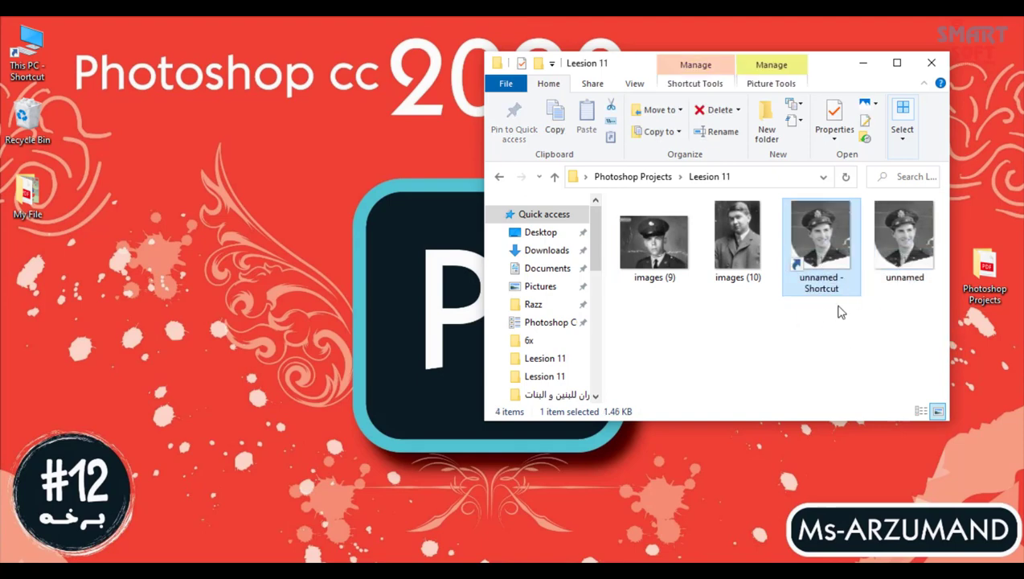
left_click(908, 265)
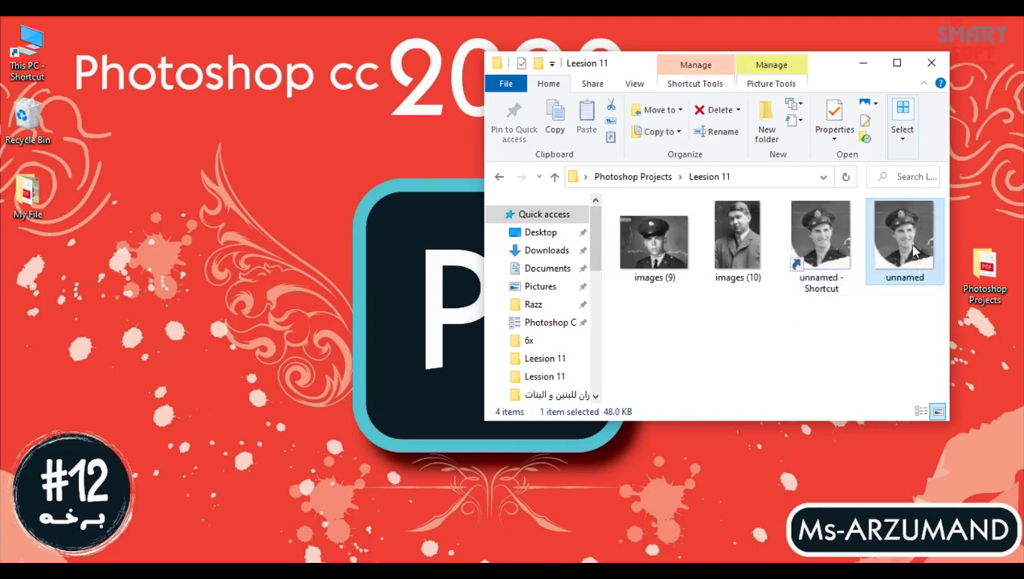
left_click_drag(907, 254, 879, 355)
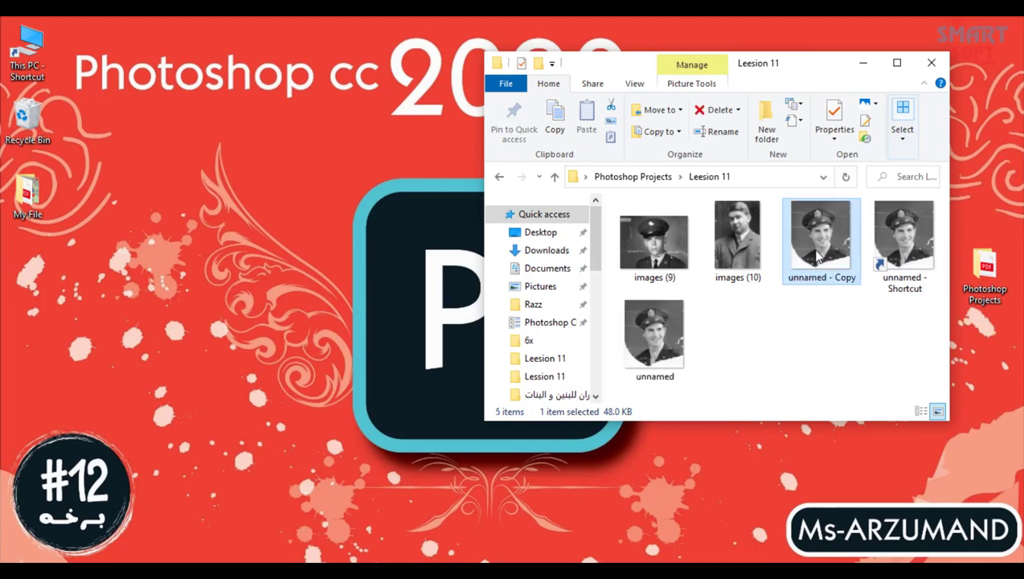
Open the unnamed - Copy image from the folder as a separate document in Photoshop
left_click(910, 273)
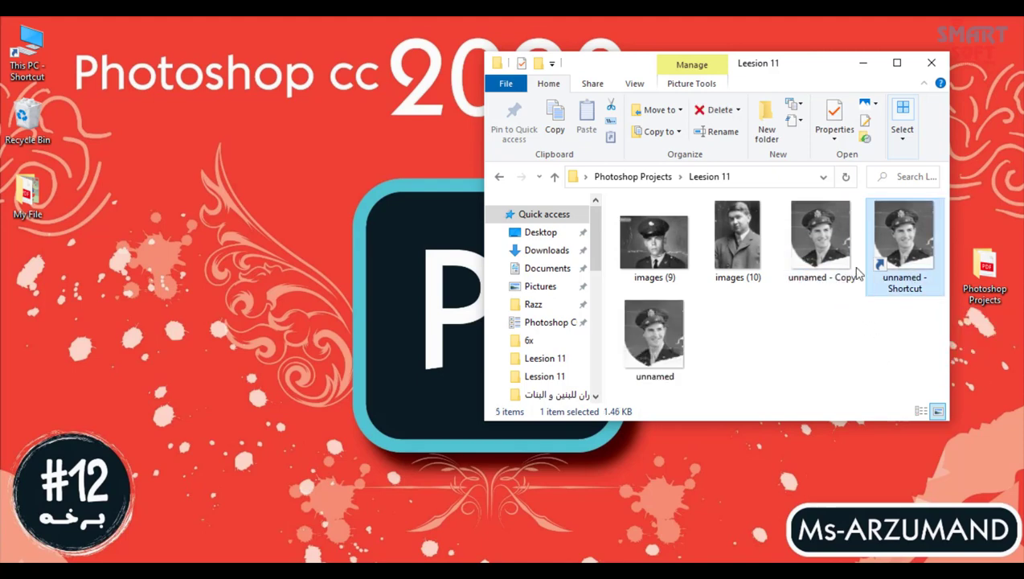
left_click_drag(820, 252, 359, 537)
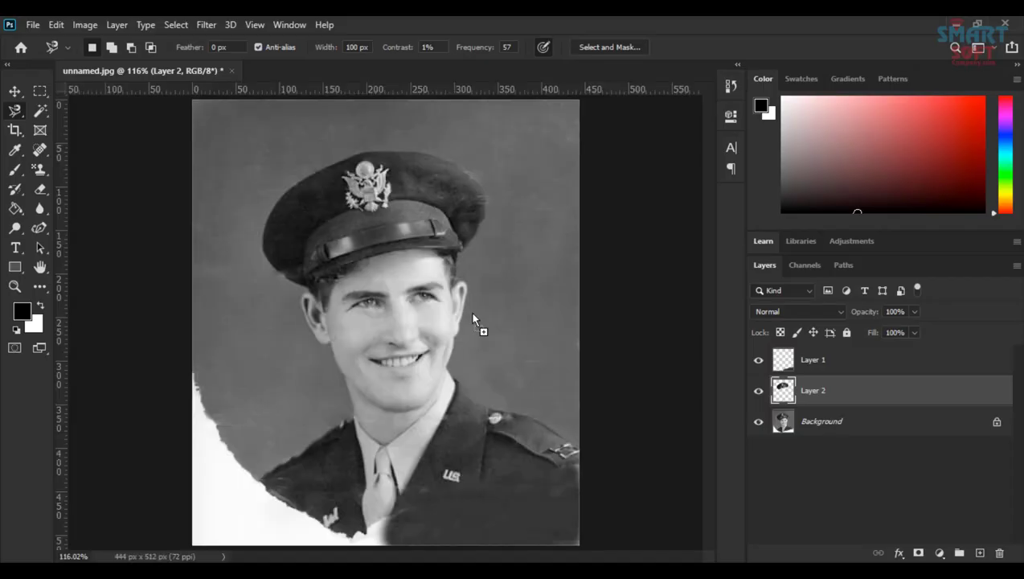
left_click_drag(473, 318, 647, 82)
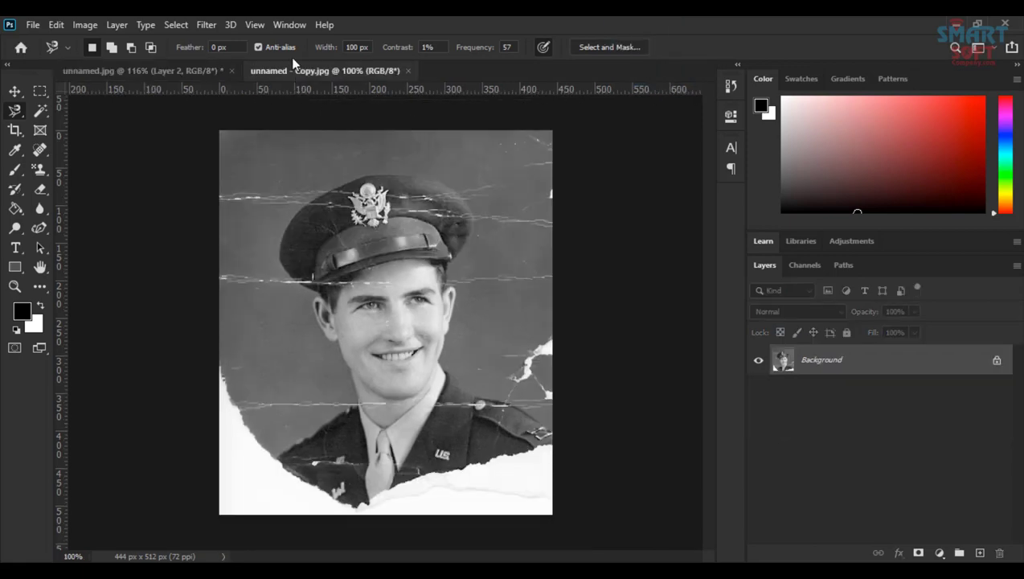
Float the restored portrait and the damaged copy in separate windows and arrange them side by side for comparison
left_click_drag(294, 71, 577, 79)
left_click_drag(334, 71, 326, 129)
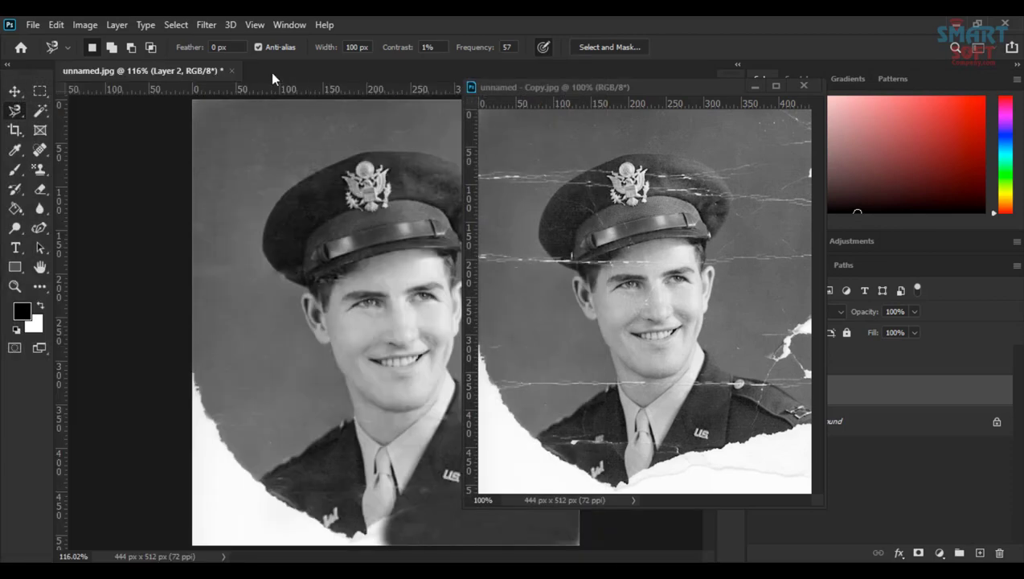
mouse_move(180, 77)
left_mouse_down()
mouse_move(189, 117)
mouse_move(180, 76)
left_mouse_up()
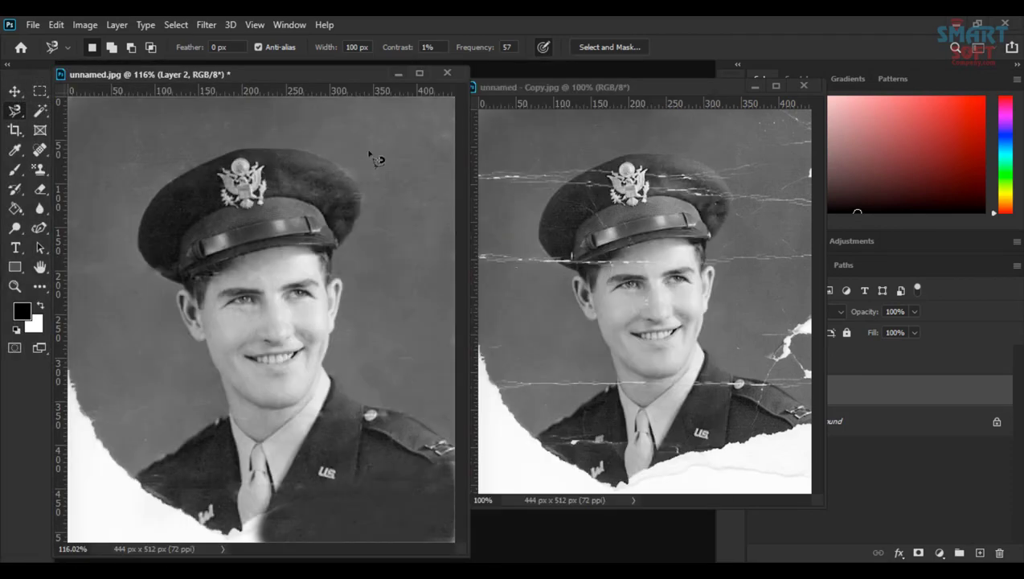
left_click_drag(549, 86, 539, 105)
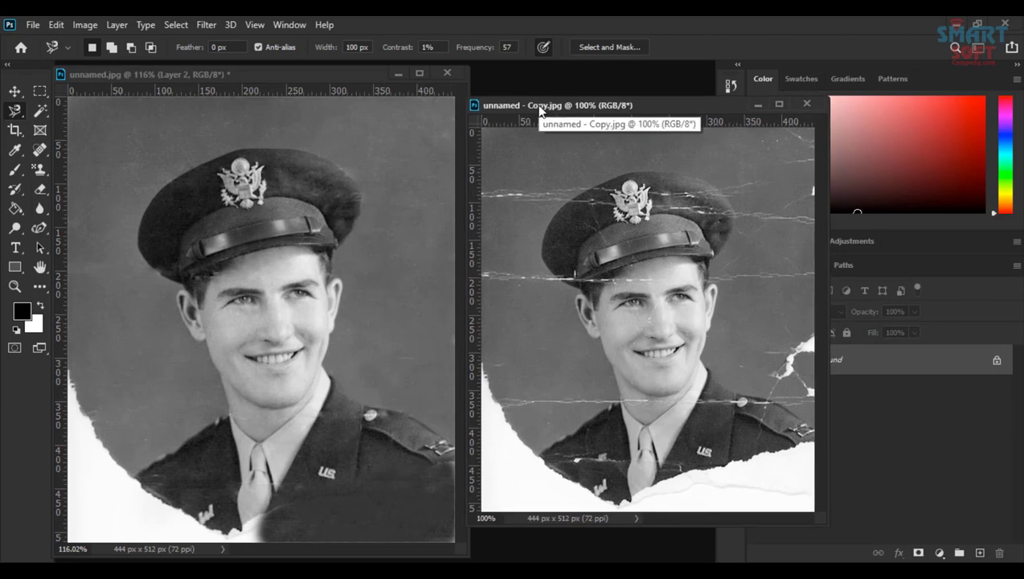